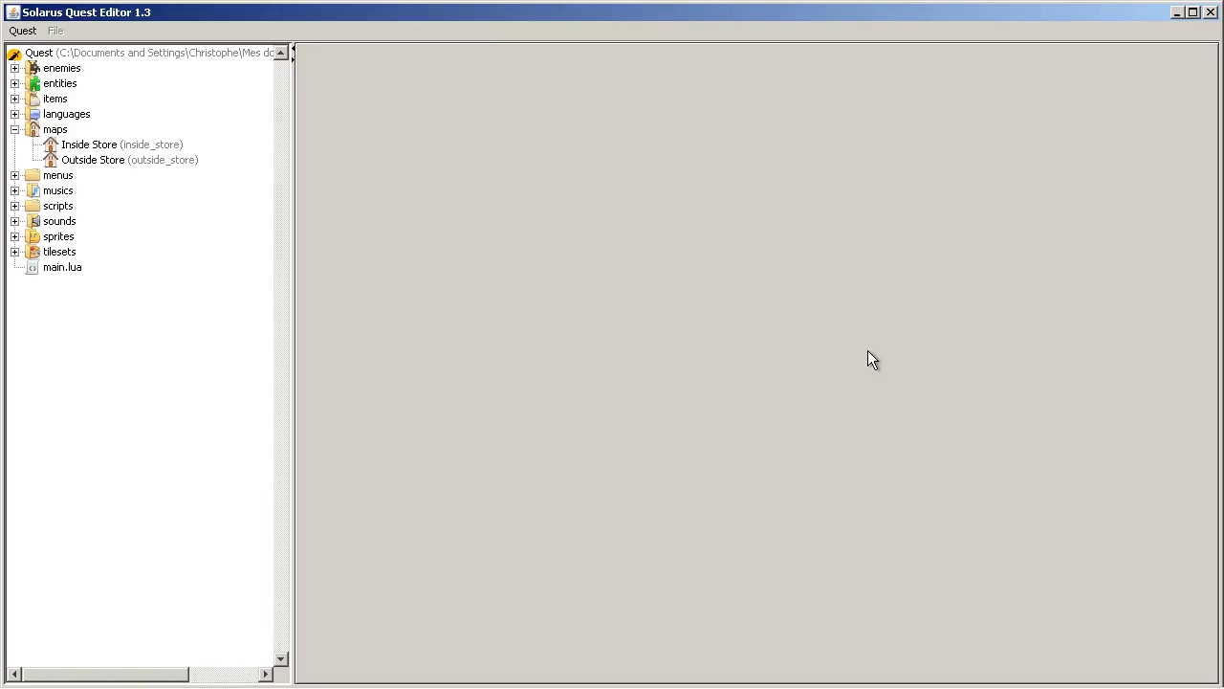
- Create a new map with id chap17 and the friendly name "Chapter 17 - Generalized NPCs"
right_click(55, 117)
right_click(57, 133)
left_click(82, 140)
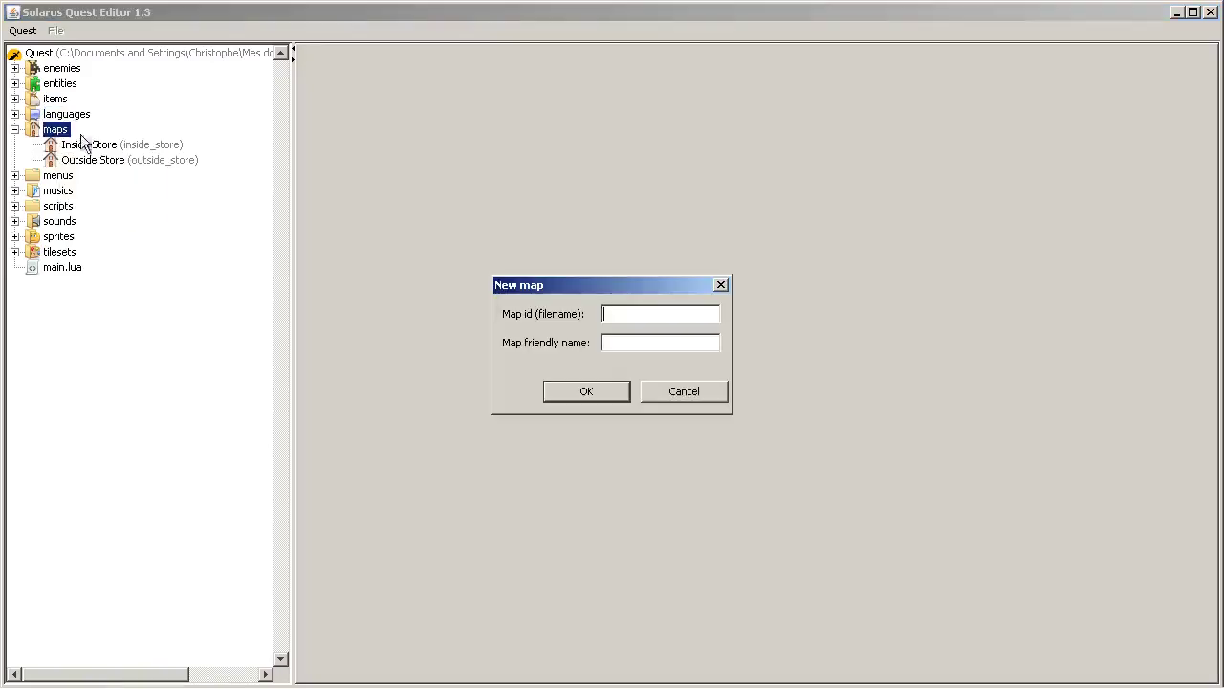
type("chap")
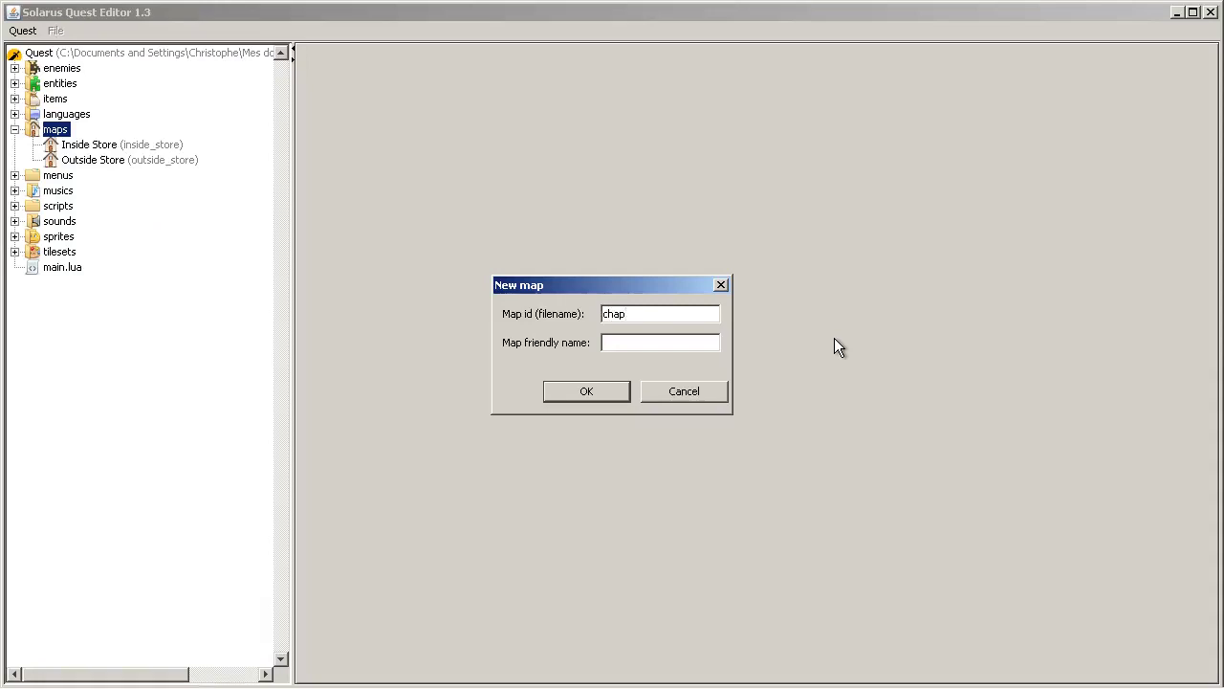
type("Chapter")
type(" 17 -")
type("Genera")
type("lize")
type("d NPCs")
key("Return")
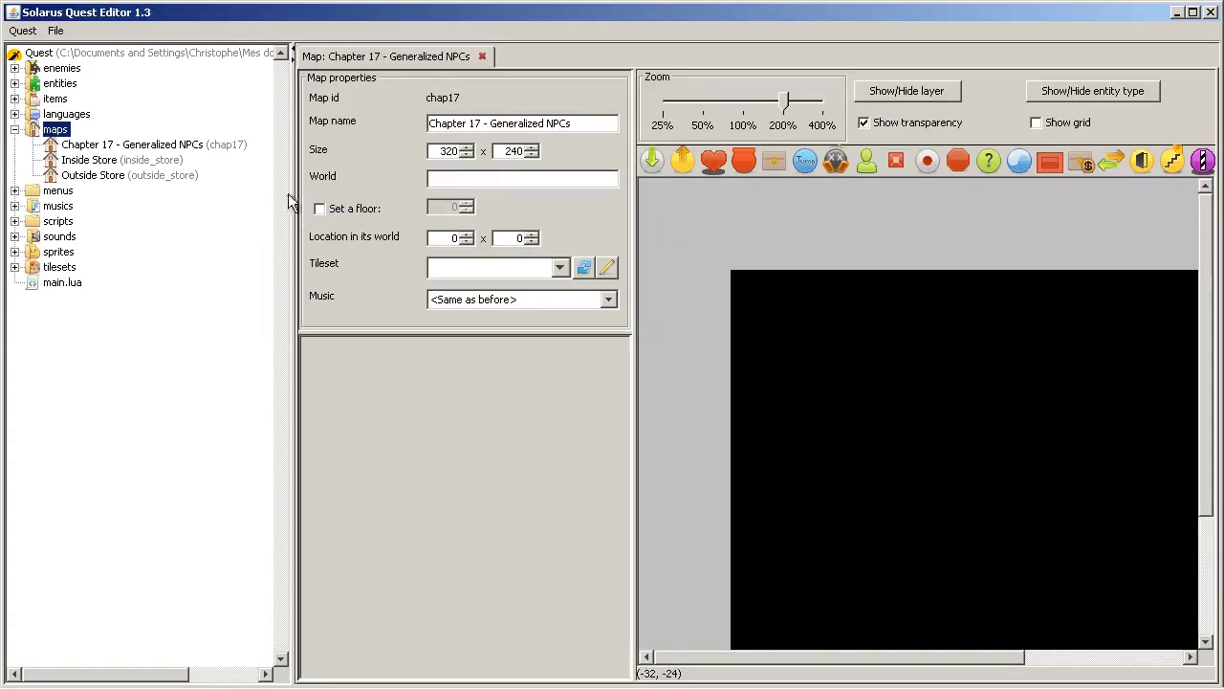
- Set the Chapter 17 map's tileset to House and its music to Kakariko Village, narrowing the quest tree for more room
left_click_drag(289, 274, 218, 273)
left_click(402, 266)
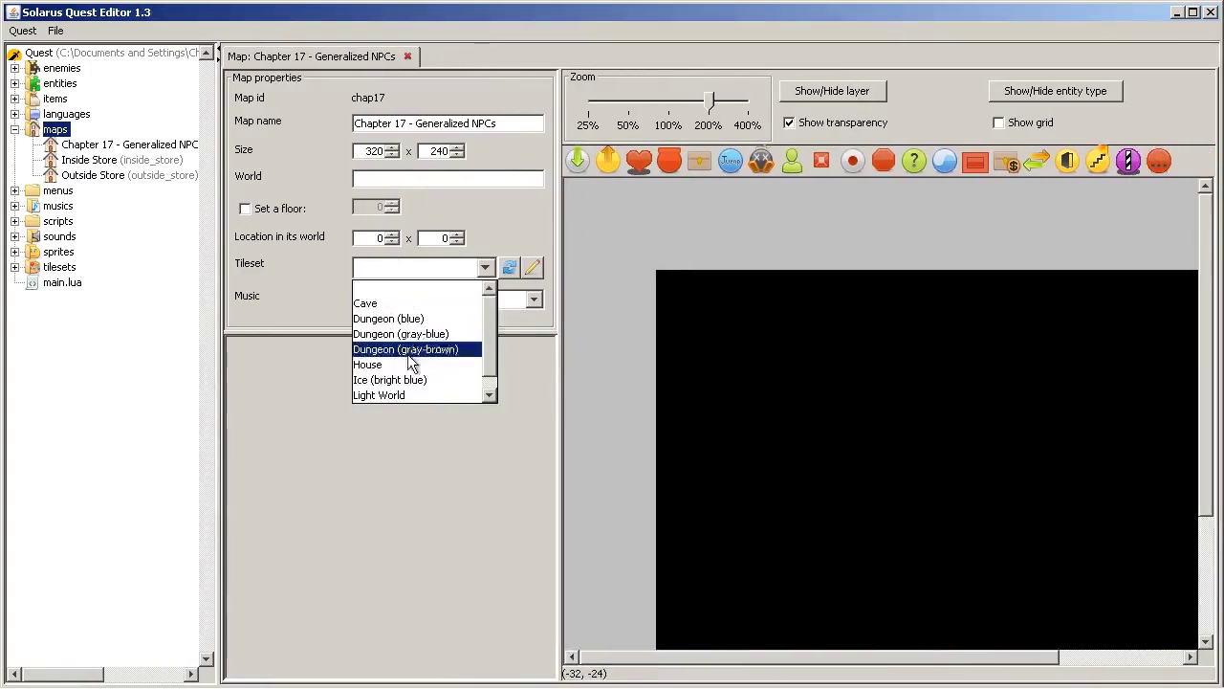
left_click(459, 364)
left_click(483, 302)
scroll(478, 346, "down", 5)
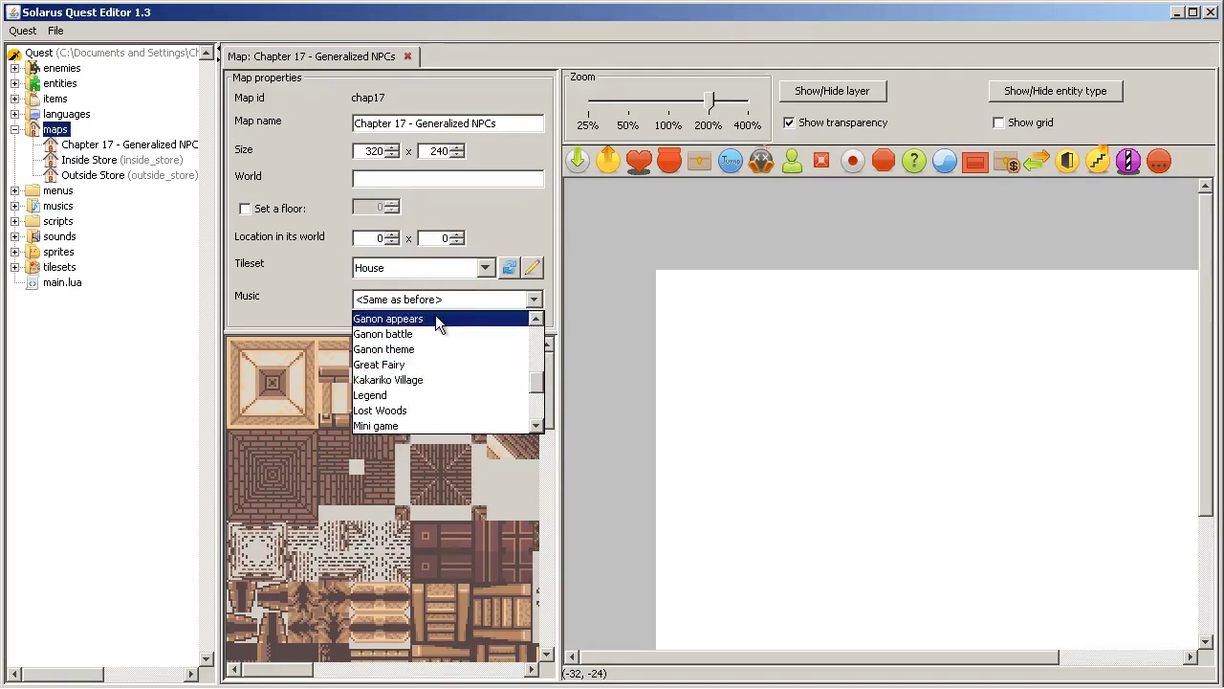
scroll(432, 354, "down", 1)
left_click(439, 334)
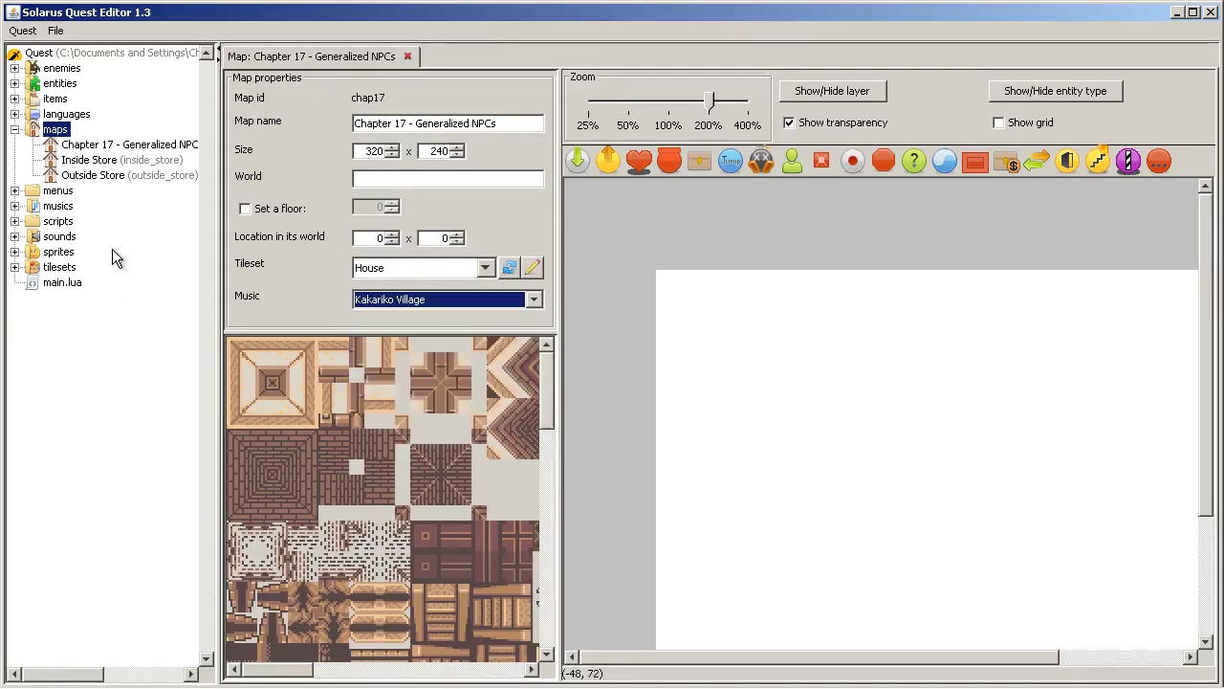
left_click_drag(218, 226, 153, 222)
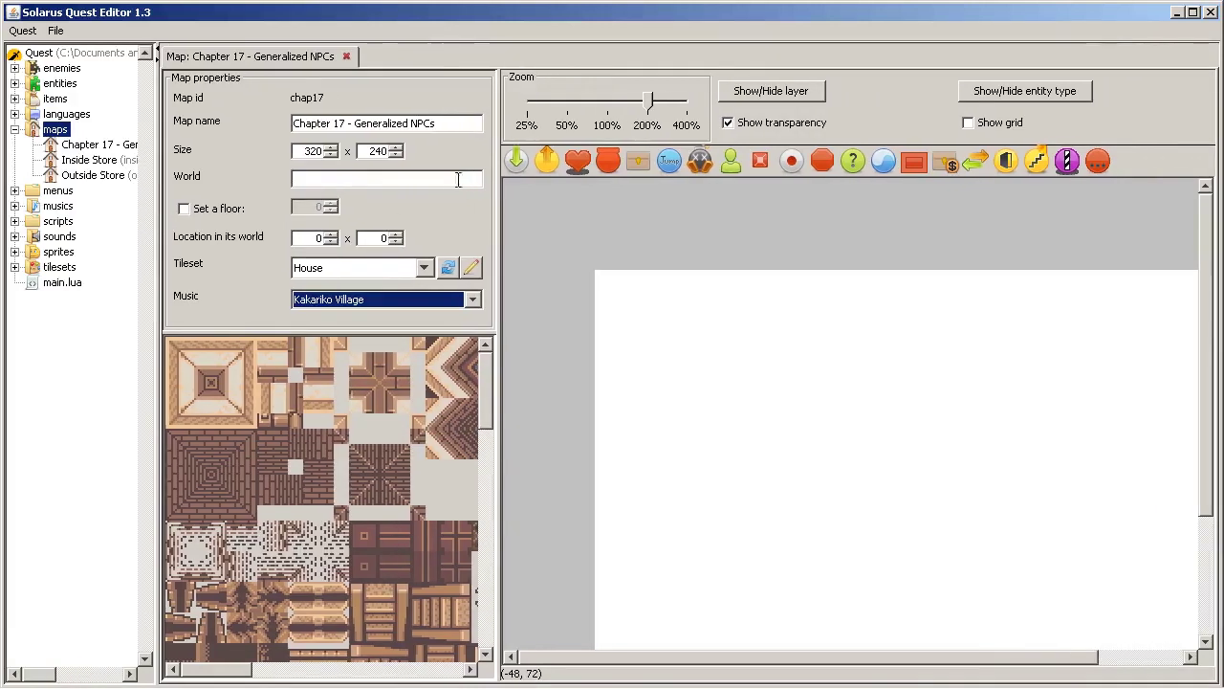
- Copy the first complete room from the Inside Store map into the Chapter 17 map, aligned with its upper-left corner
left_click(99, 162)
double_click(101, 168)
left_click_drag(648, 101, 609, 100)
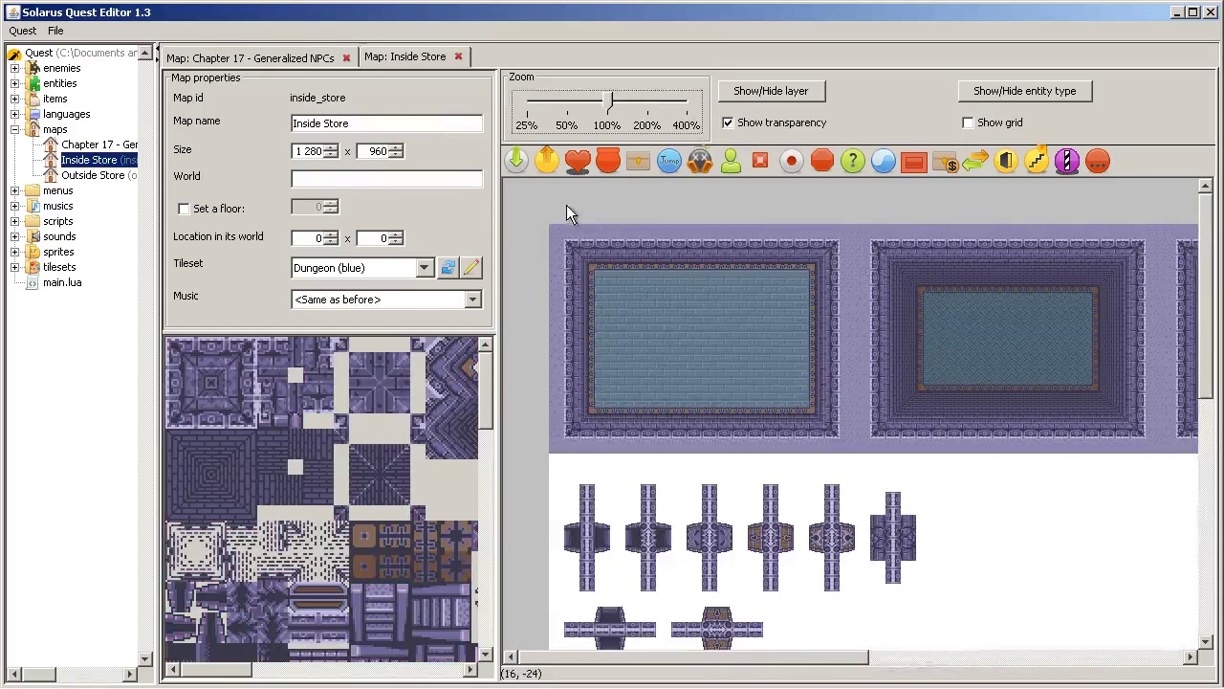
left_click_drag(526, 202, 860, 474)
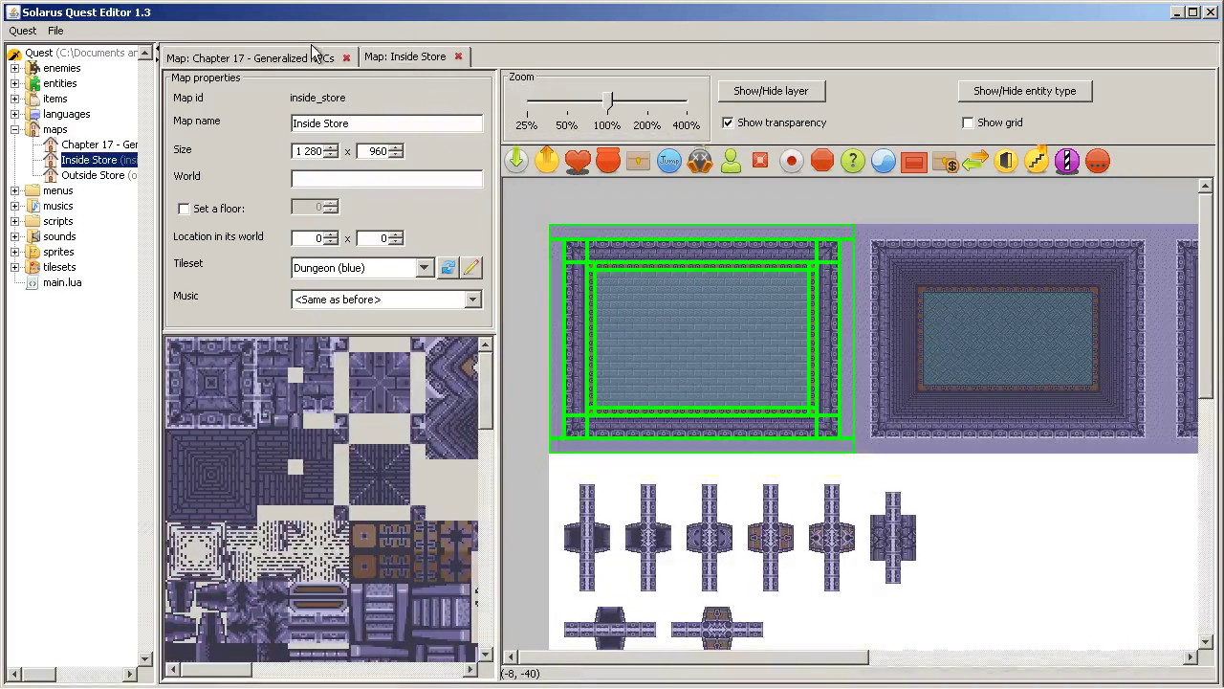
left_click(287, 58)
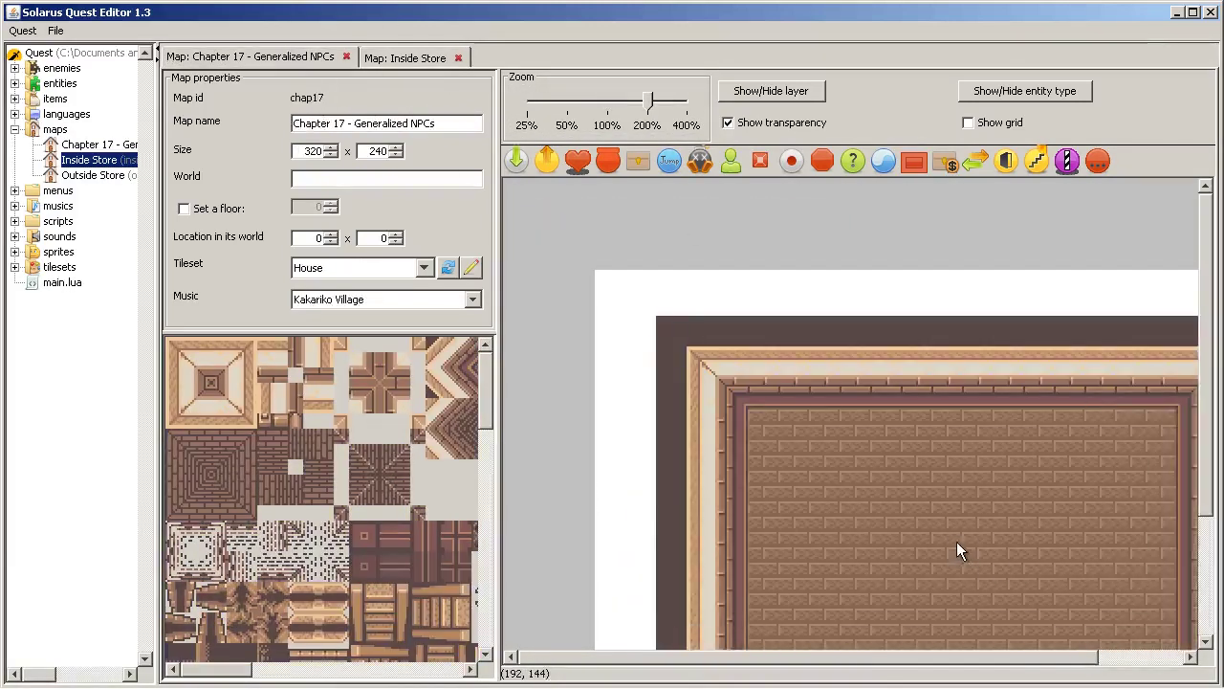
key("ctrl+v")
left_click(791, 271)
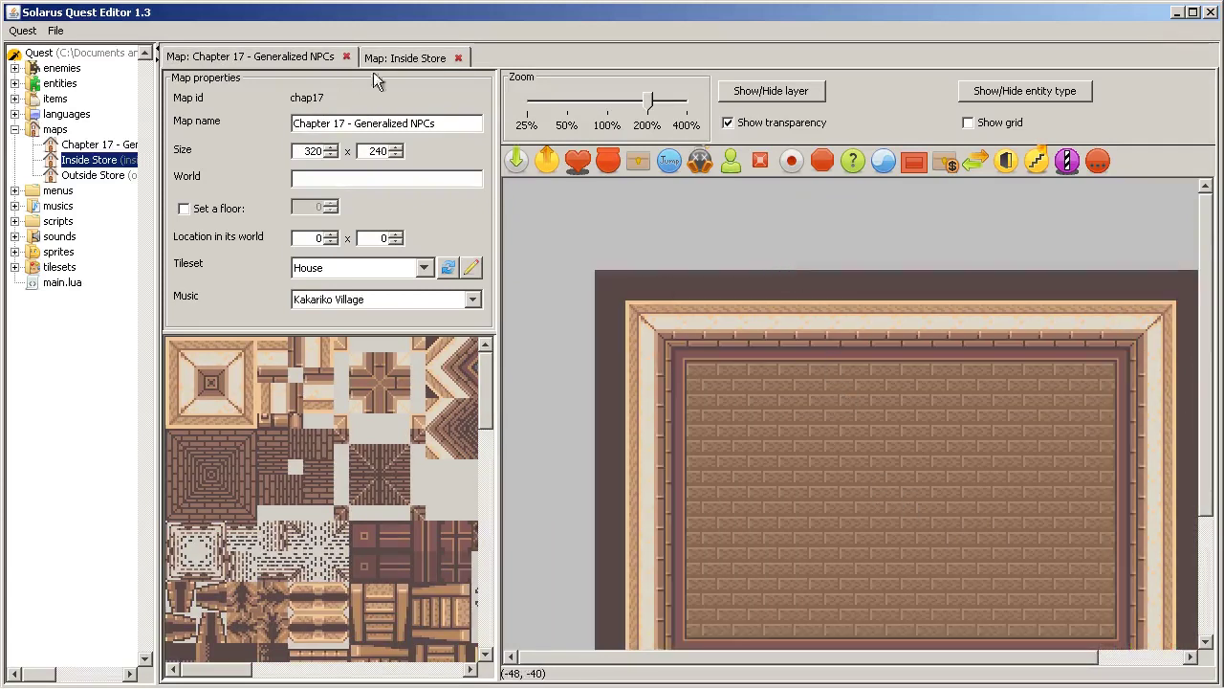
- Copy a doorway from the Inside Store map into the middle of the new room's lower wall, and close the Inside Store map
left_click(402, 58)
left_click(1018, 522)
scroll(845, 475, "down", 5)
left_click_drag(815, 466, 653, 552)
left_click(323, 55)
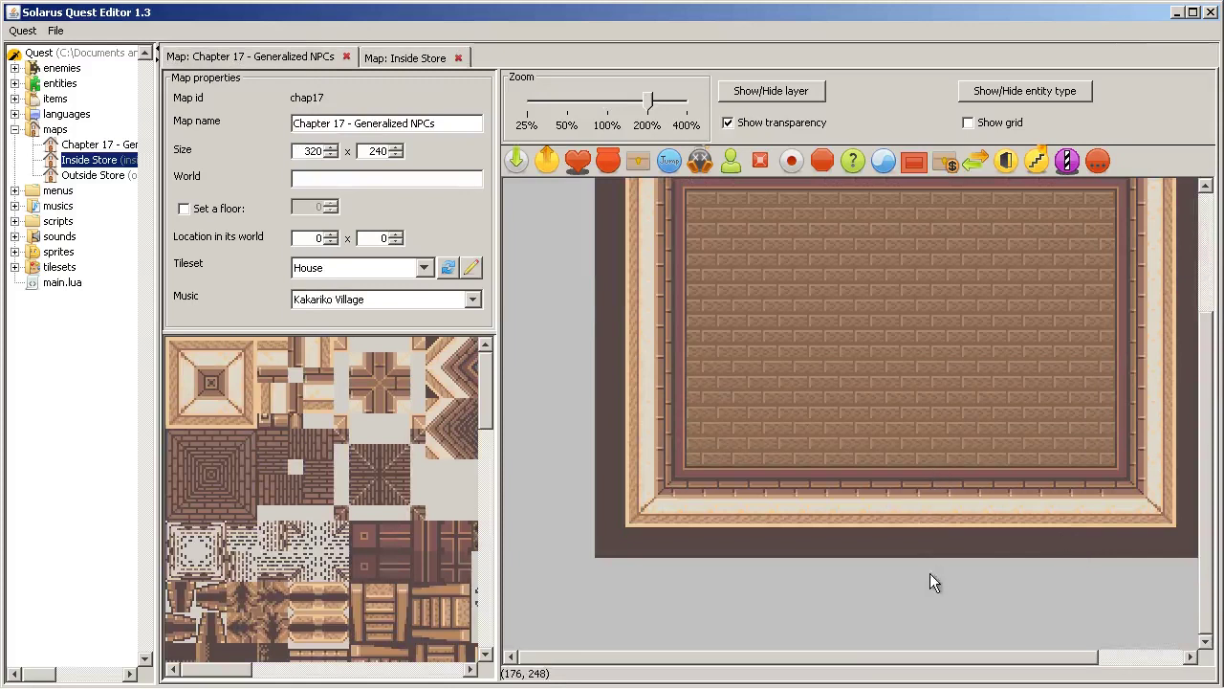
key("ctrl+v")
left_click(901, 514)
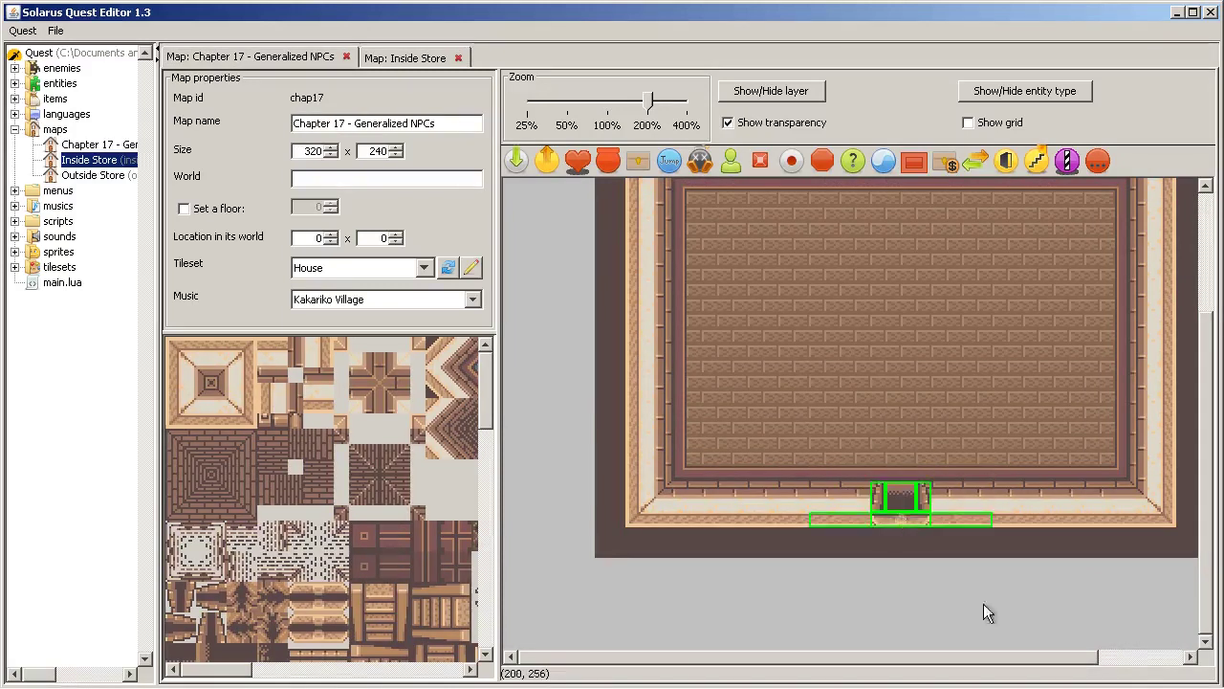
left_click(983, 603)
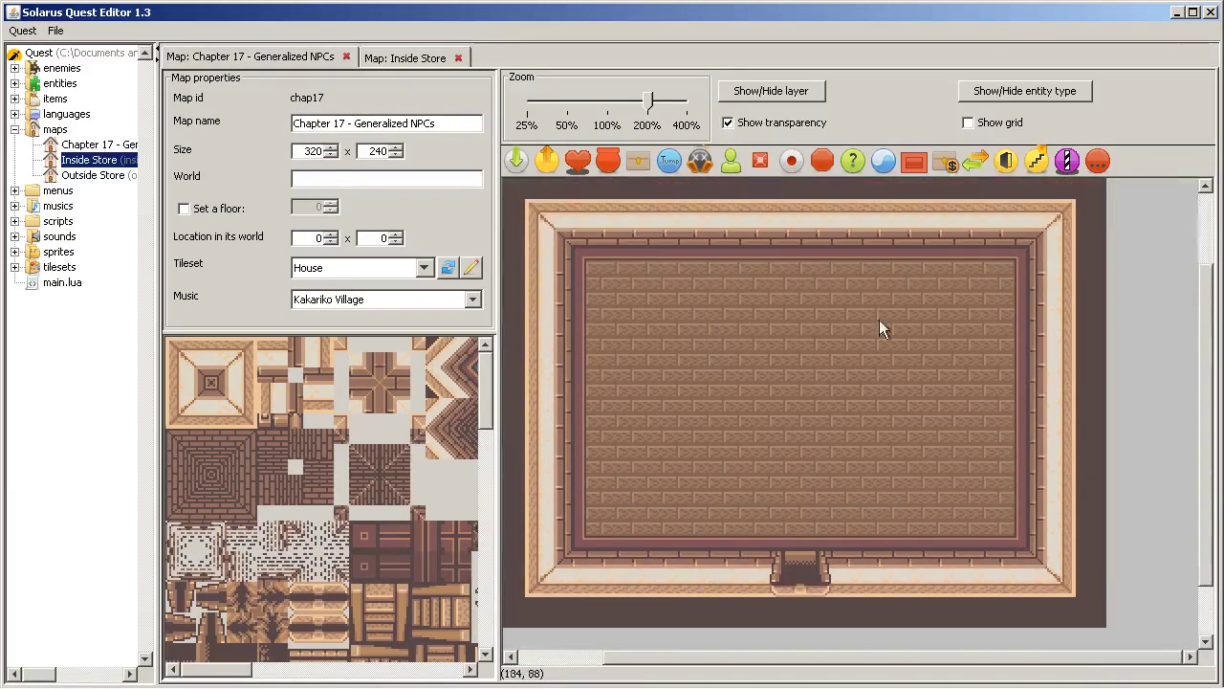
left_click(457, 58)
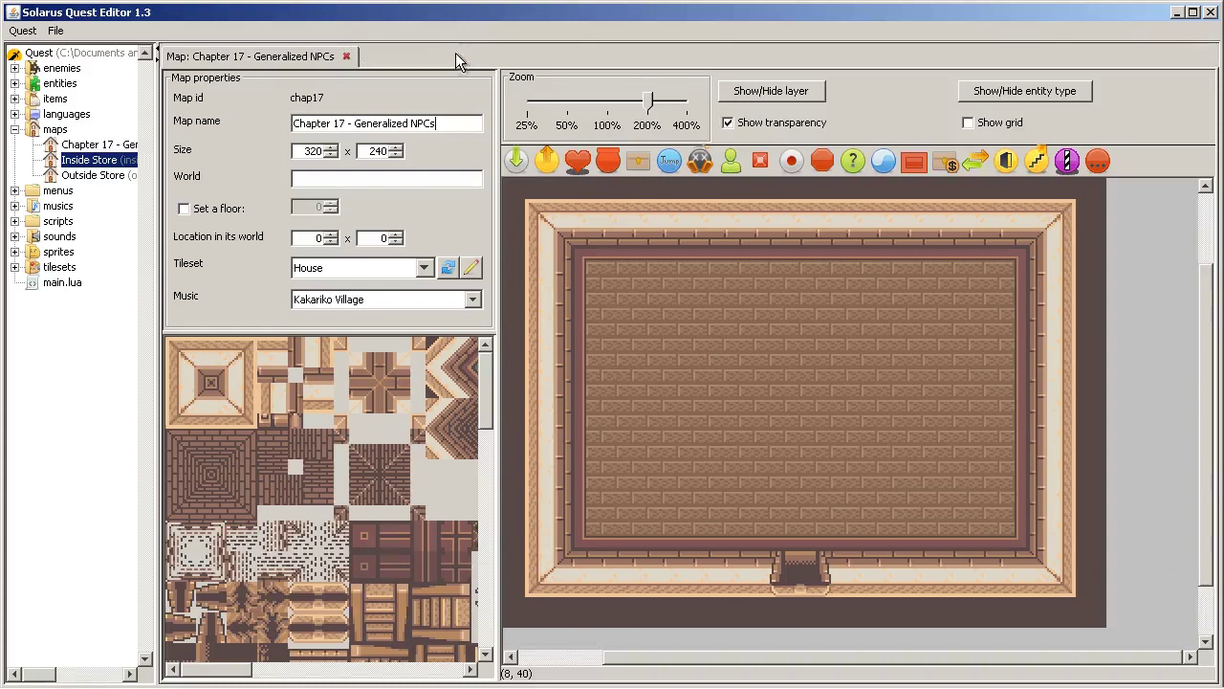
- Build a bookshelf against the left part of the room's upper wall from the bookshelf's left, middle and right tiles
left_click(1078, 406)
scroll(409, 418, "down", 5)
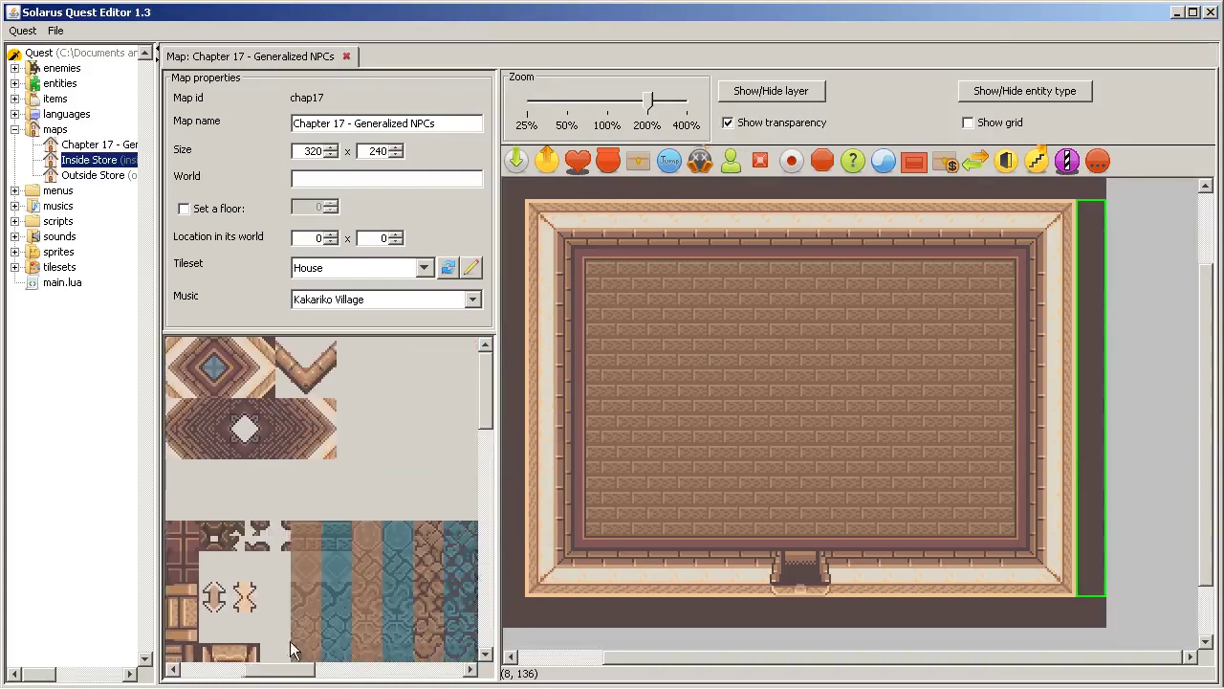
scroll(317, 585, "up", 5)
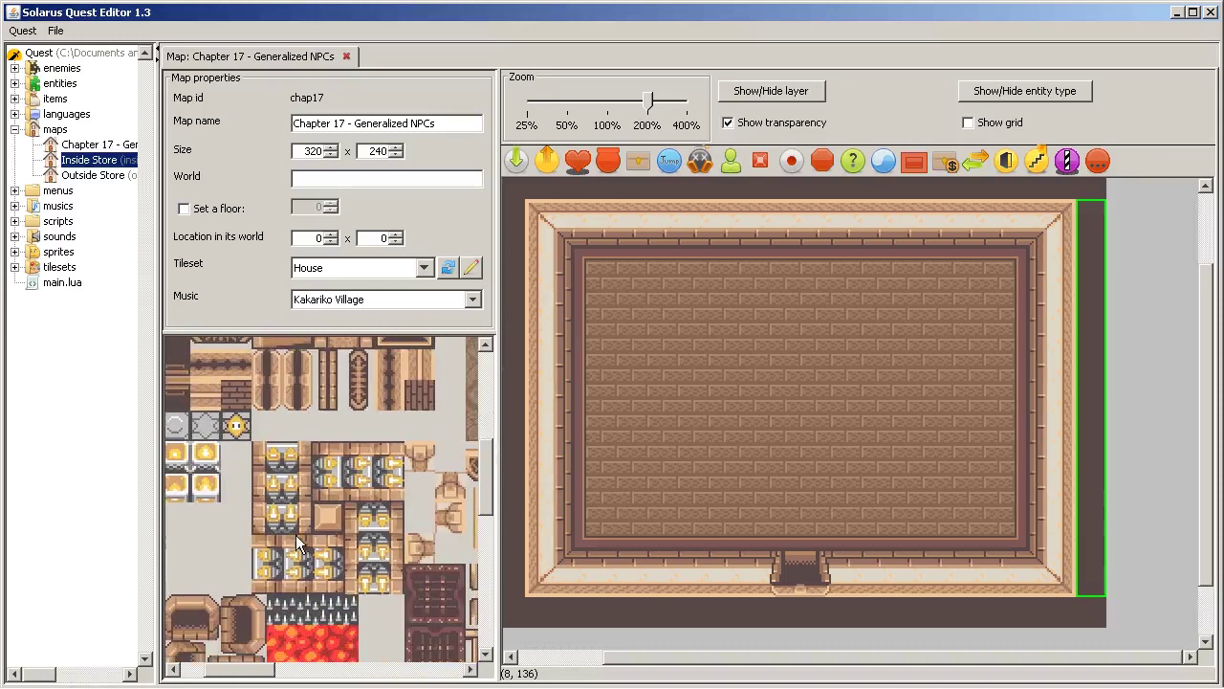
scroll(393, 452, "right", 5, "shift")
scroll(359, 402, "up", 2)
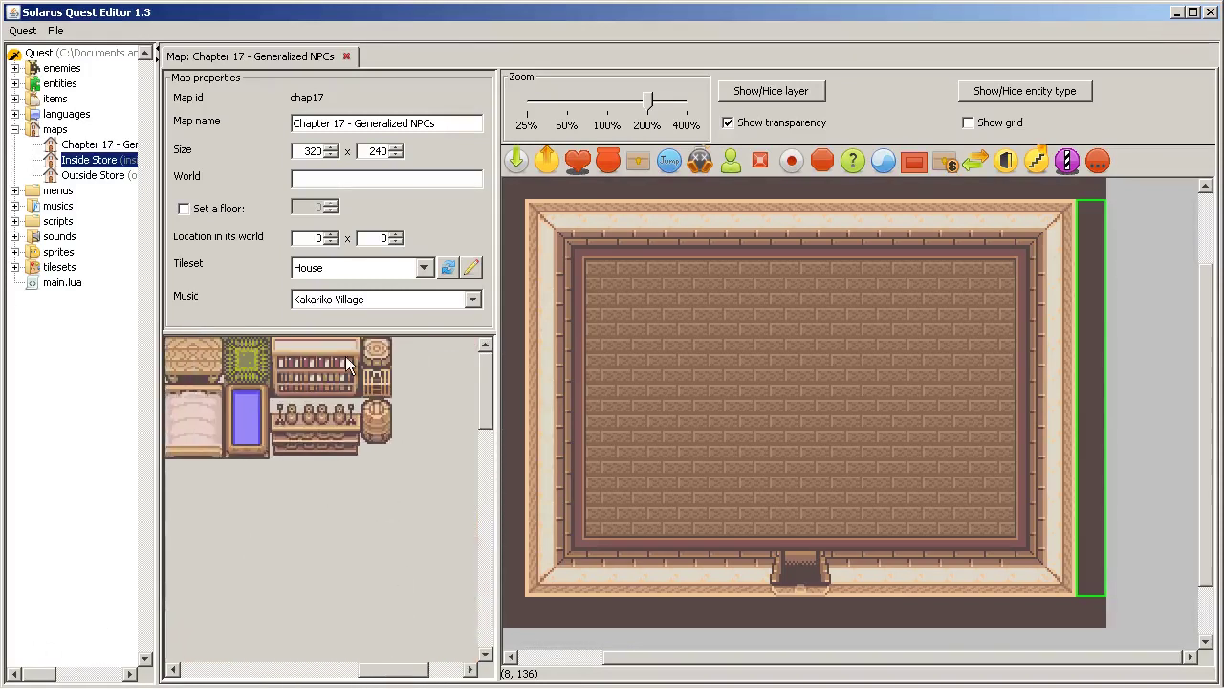
left_click(285, 367)
left_click(631, 241)
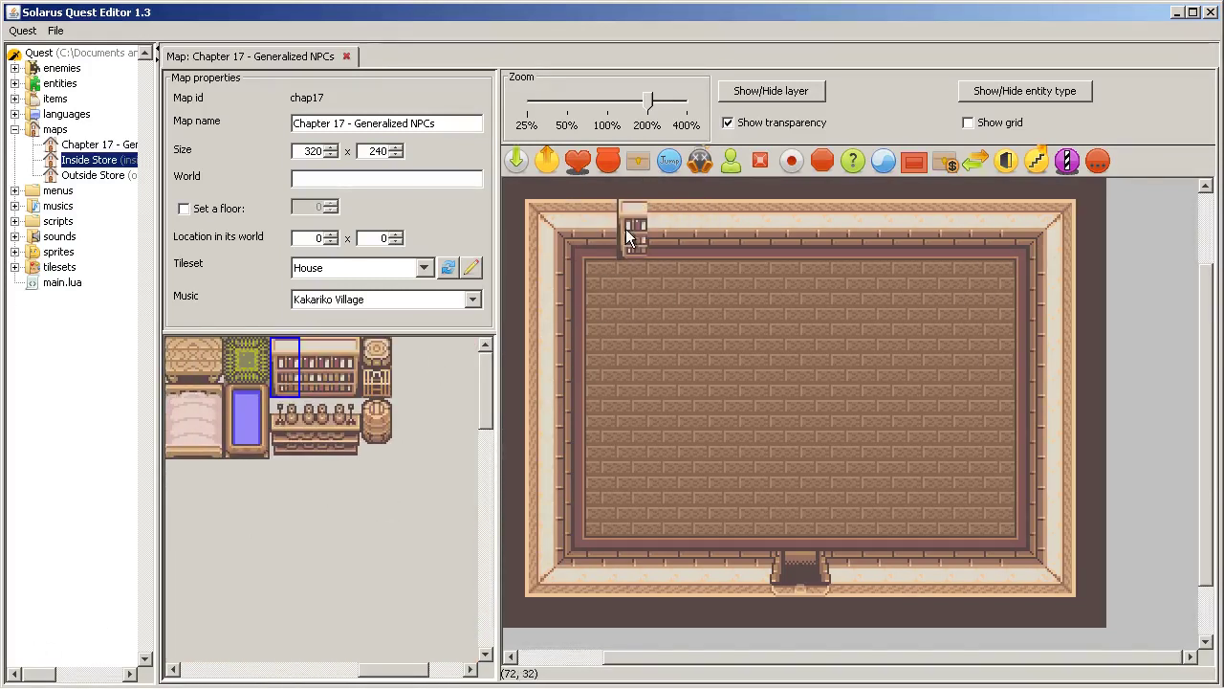
left_click(328, 378)
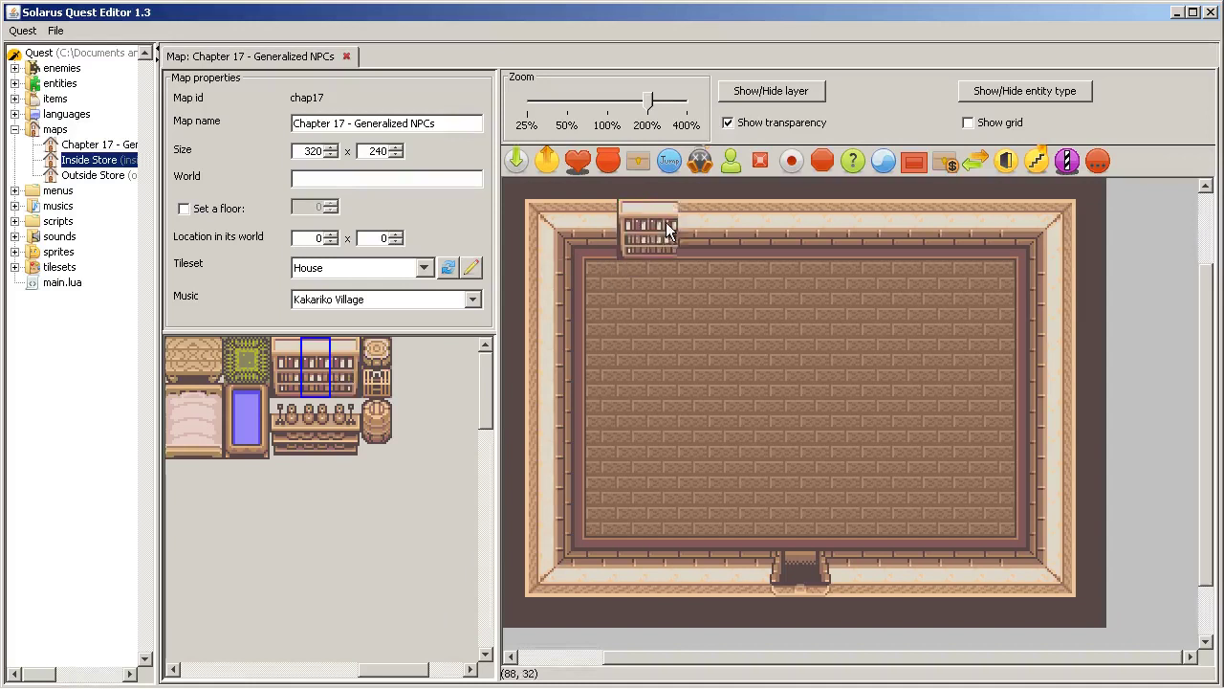
left_click(670, 223)
left_click(347, 374)
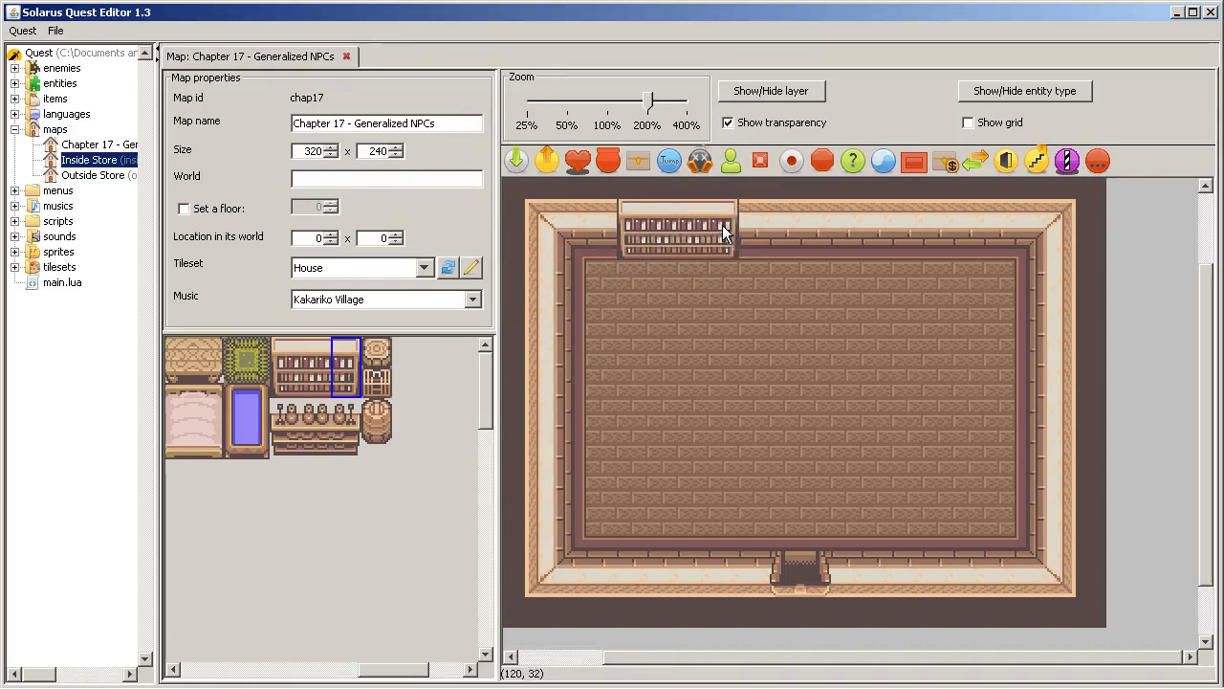
left_click(722, 224)
- Duplicate the whole bookshelf and place the copy against the right part of the upper wall
scroll(694, 251, "up", 3)
left_click_drag(621, 237, 773, 374)
key("ctrl+c")
key("ctrl+v")
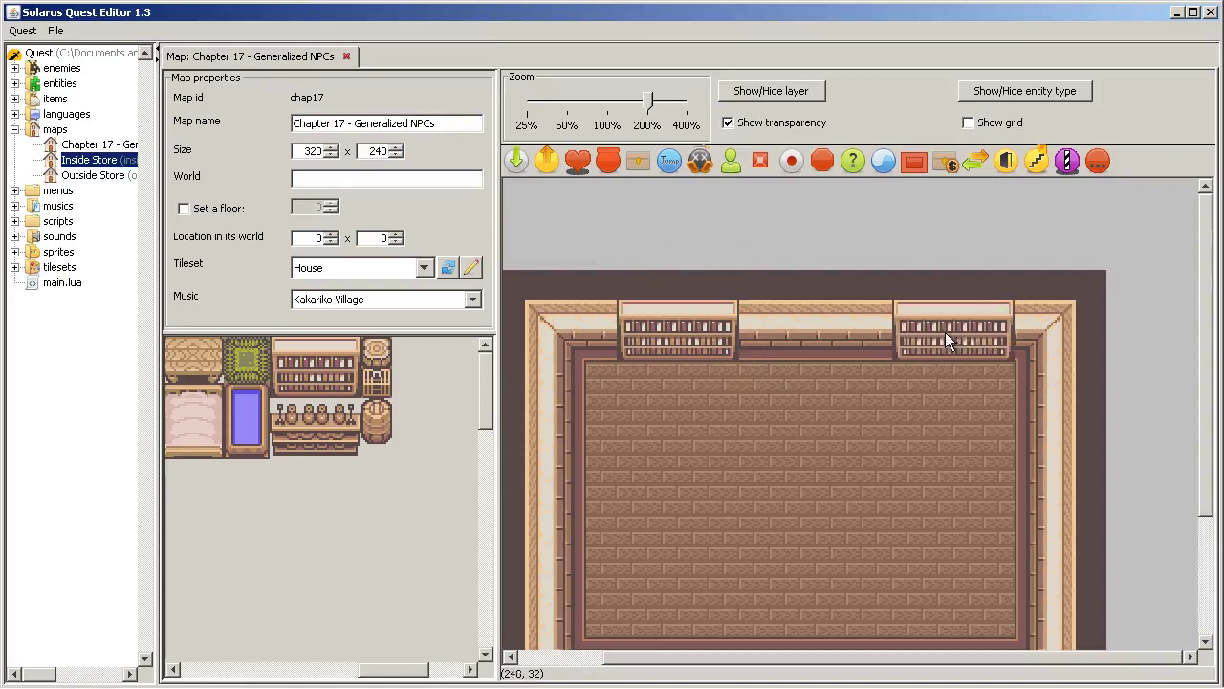
left_click(934, 333)
scroll(1119, 364, "down", 3)
scroll(1052, 421, "up", 2)
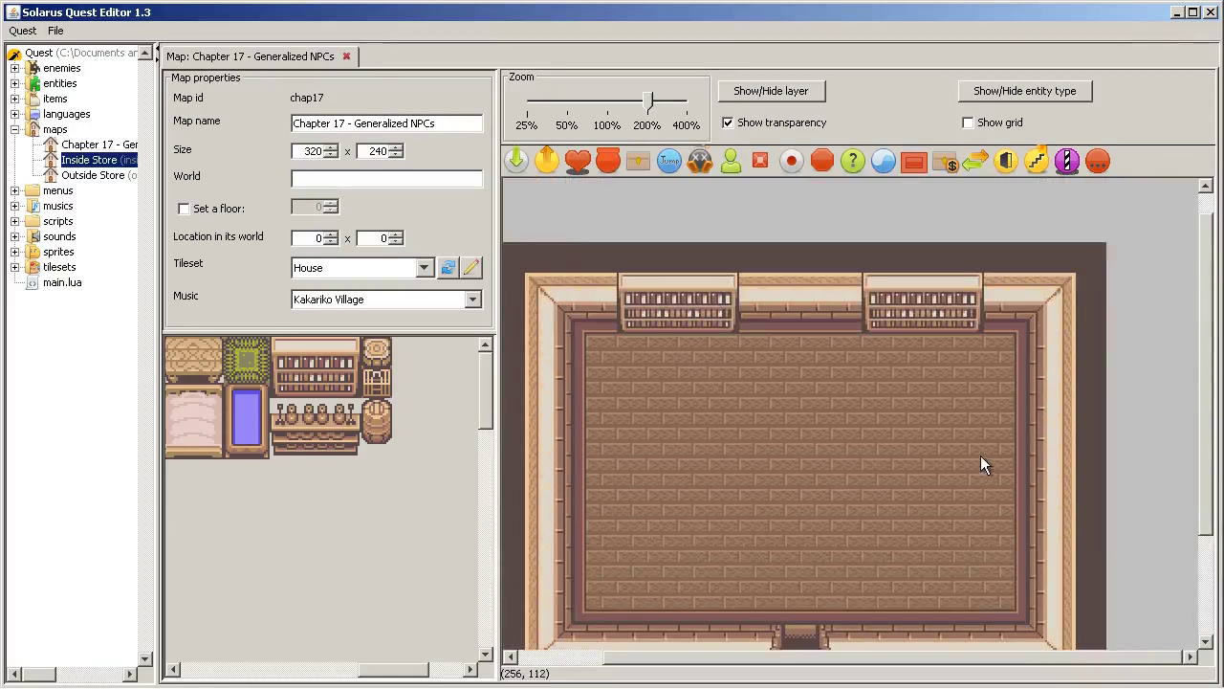
- Build the front edge of a wide table in the lower right of the room, aligned under the right bookshelf
scroll(349, 497, "down", 5)
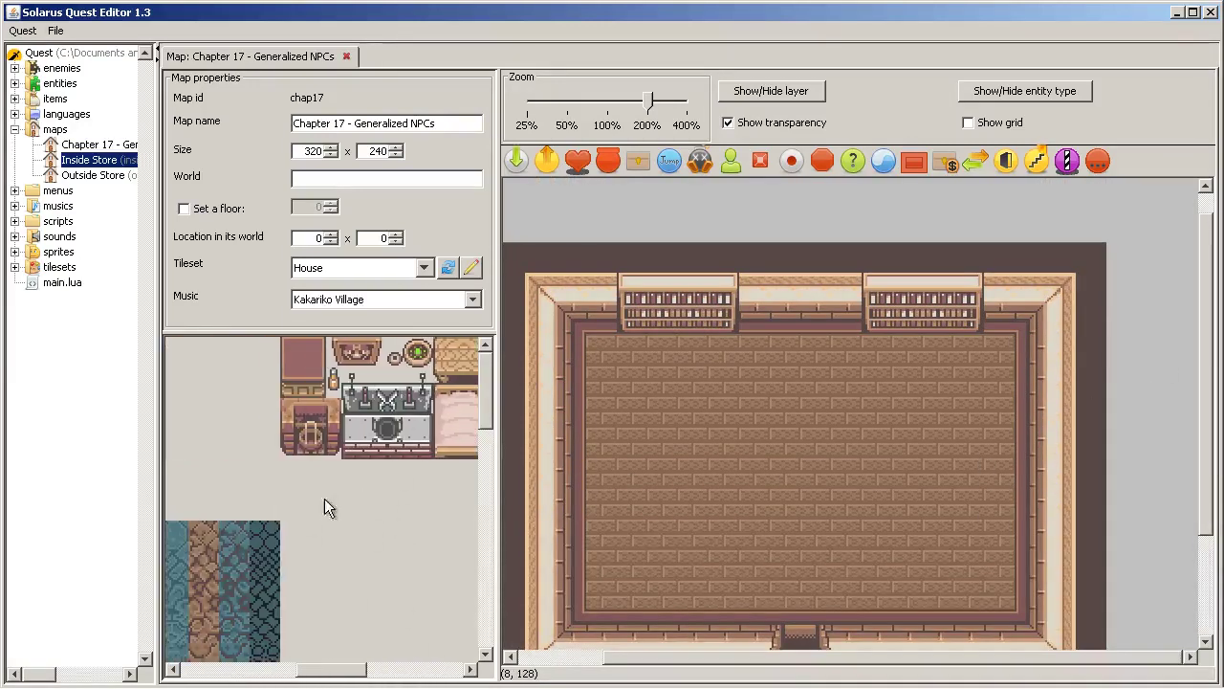
left_click(283, 384)
left_click(898, 523)
left_click(306, 381)
left_click_drag(915, 512, 990, 514)
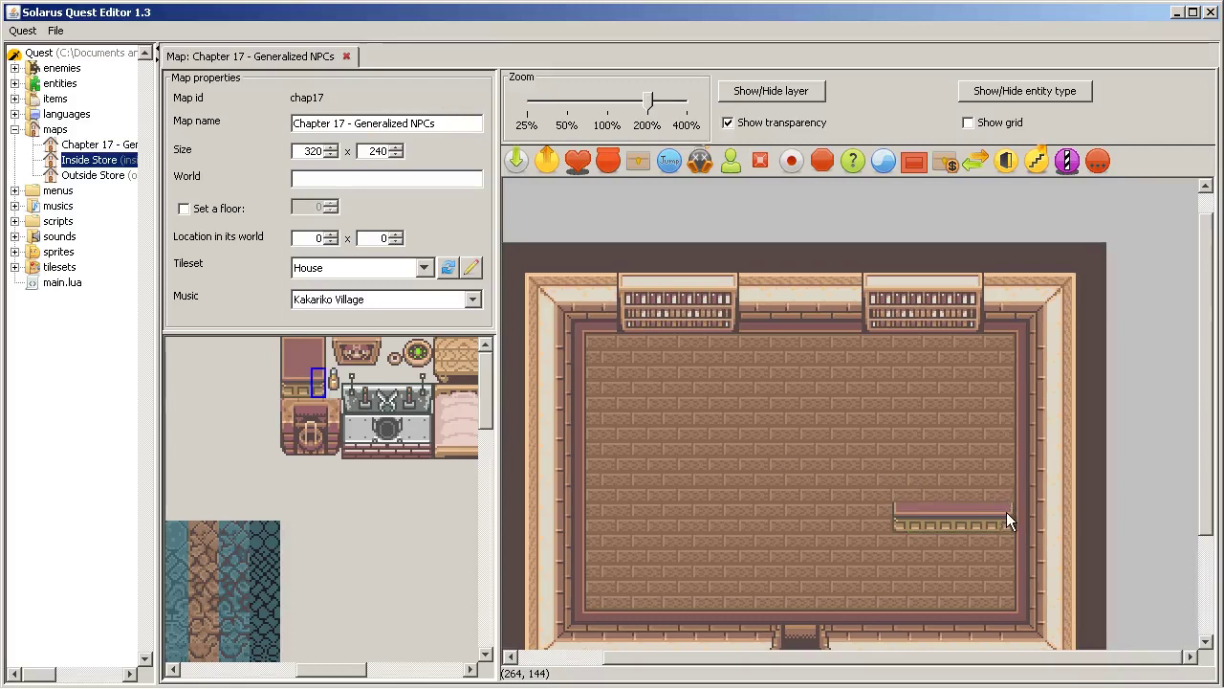
left_click_drag(1006, 512, 888, 514)
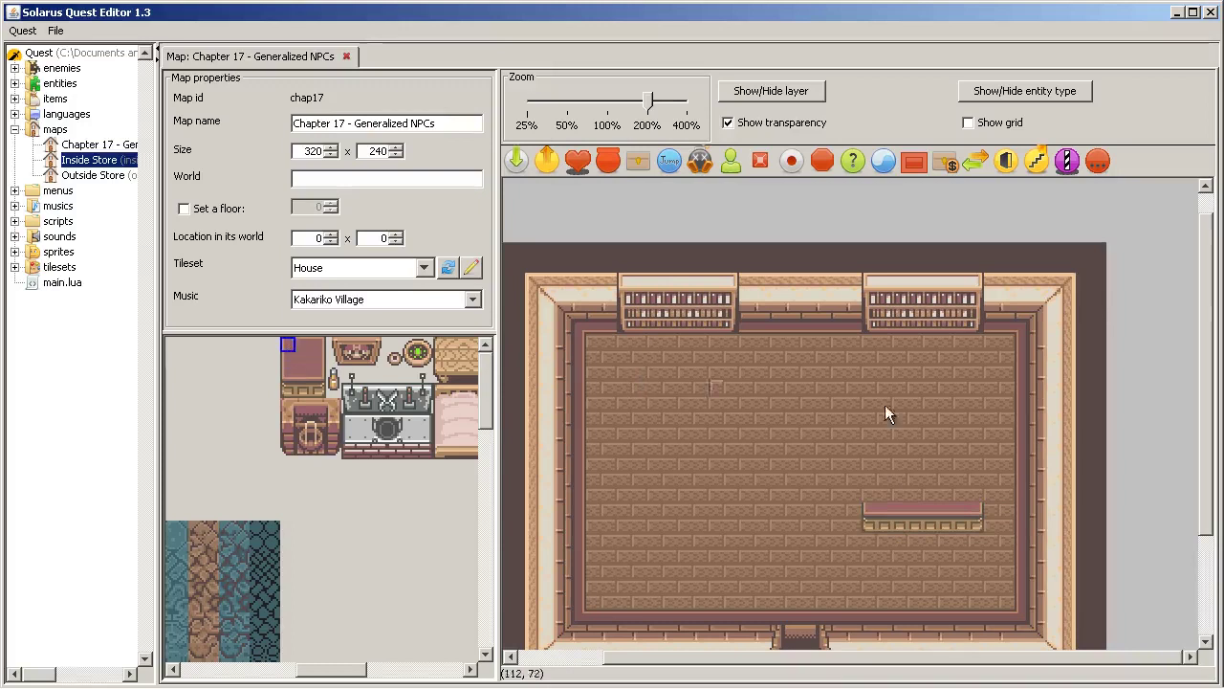
- Complete the tabletop by adding its upper-left corner, a stretched upper edge and the upper-right corner above the front edge
left_click(873, 492)
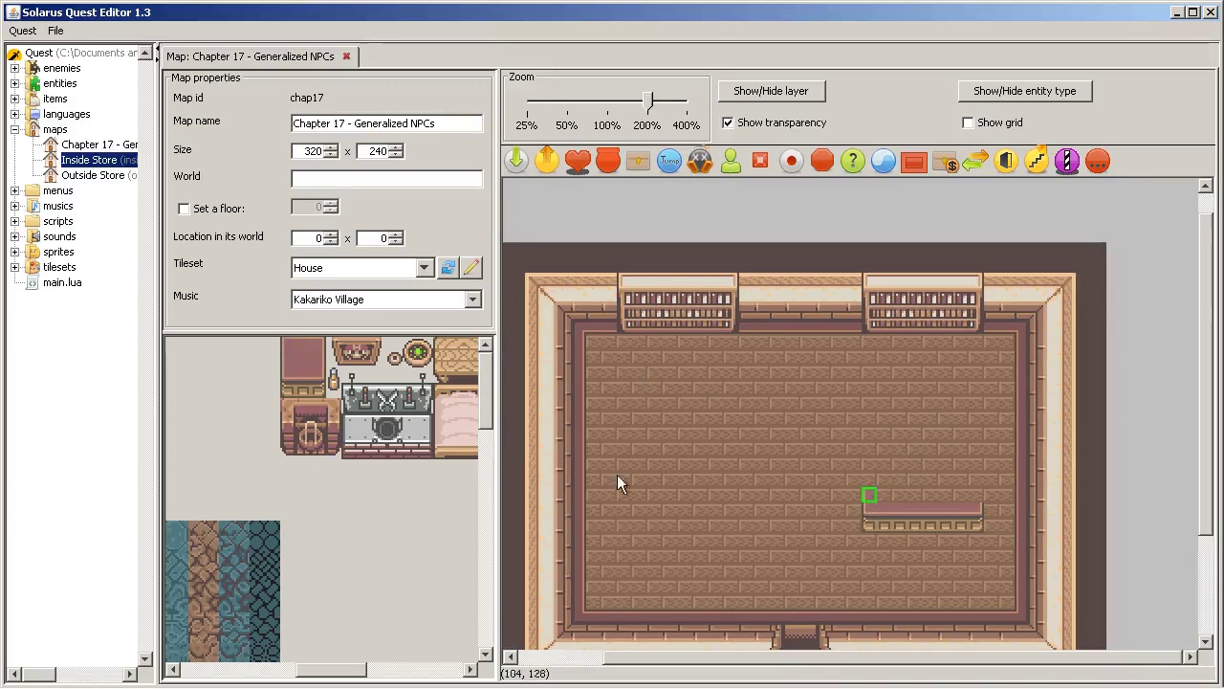
left_click(304, 342)
left_click_drag(880, 488, 925, 497)
left_click(318, 344)
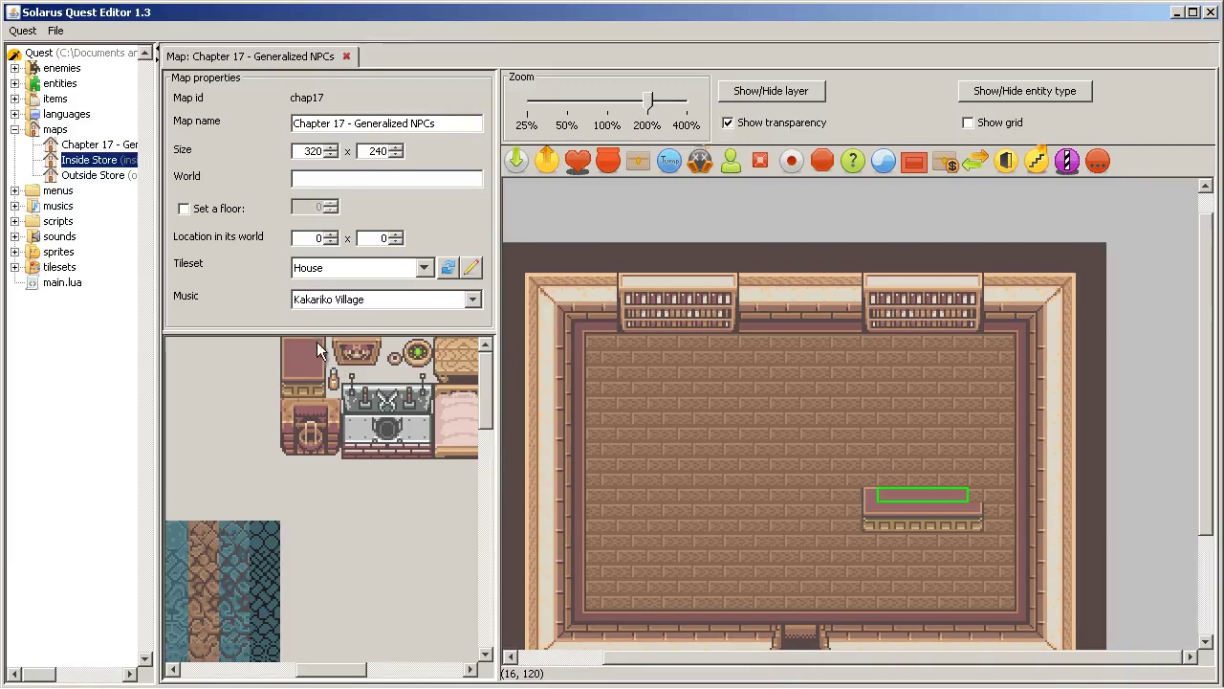
left_click(970, 495)
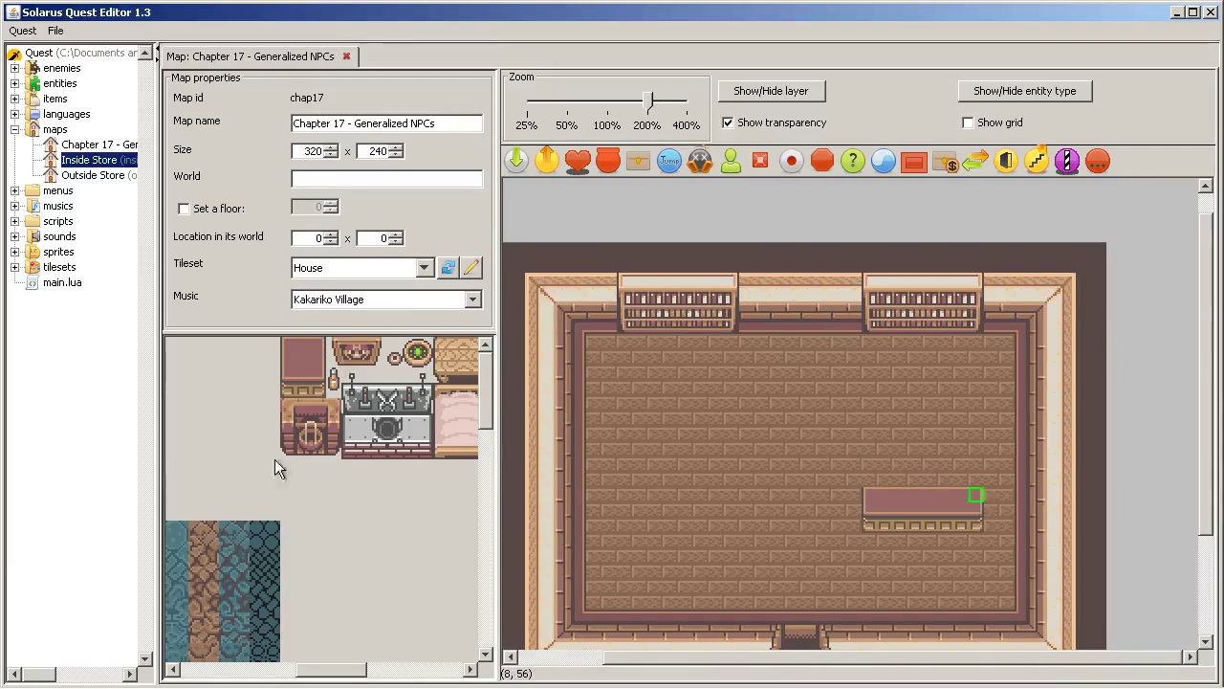
left_click(1108, 485)
- Add an NPC on the floor in the lower left of the room at 120 x 149 and give it the Sign sprite
left_click(731, 161)
left_click(726, 508)
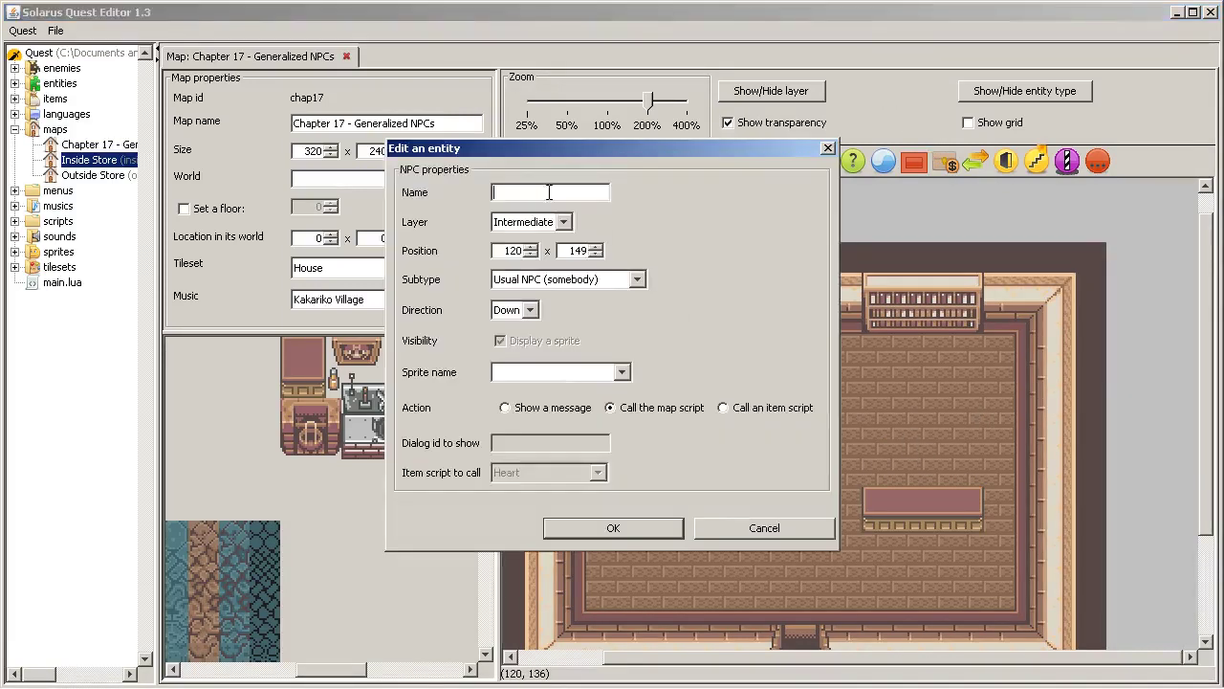
left_click(559, 372)
scroll(574, 440, "down", 7)
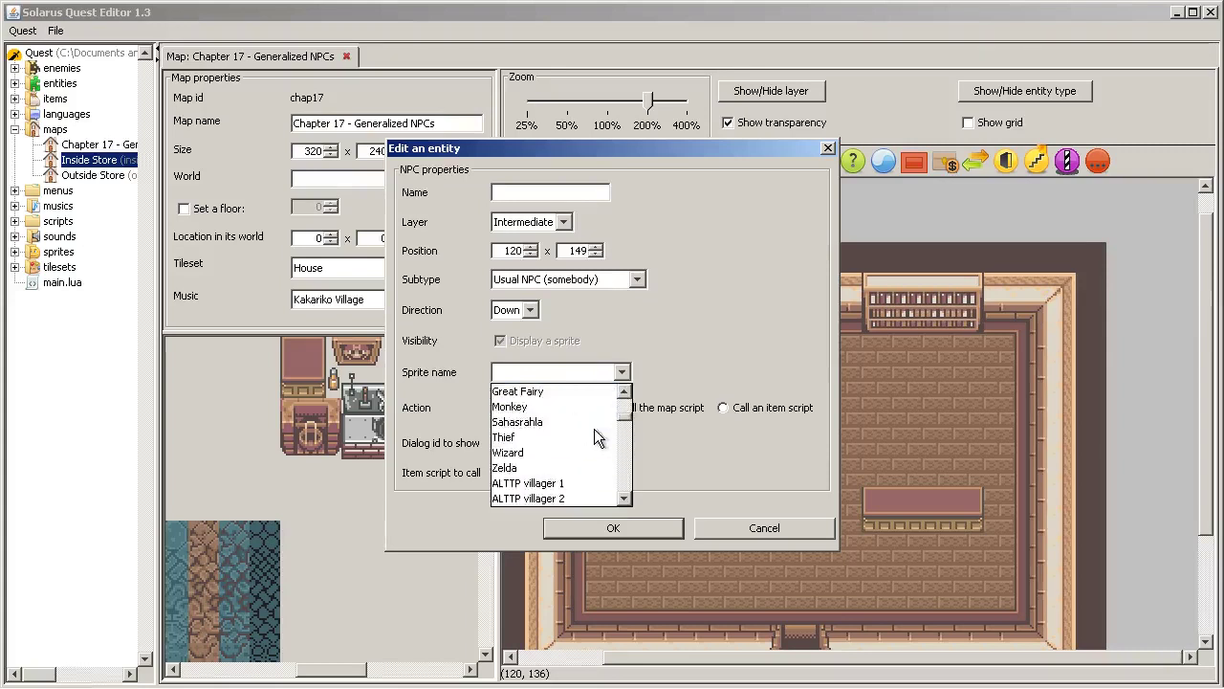
scroll(584, 449, "down", 7)
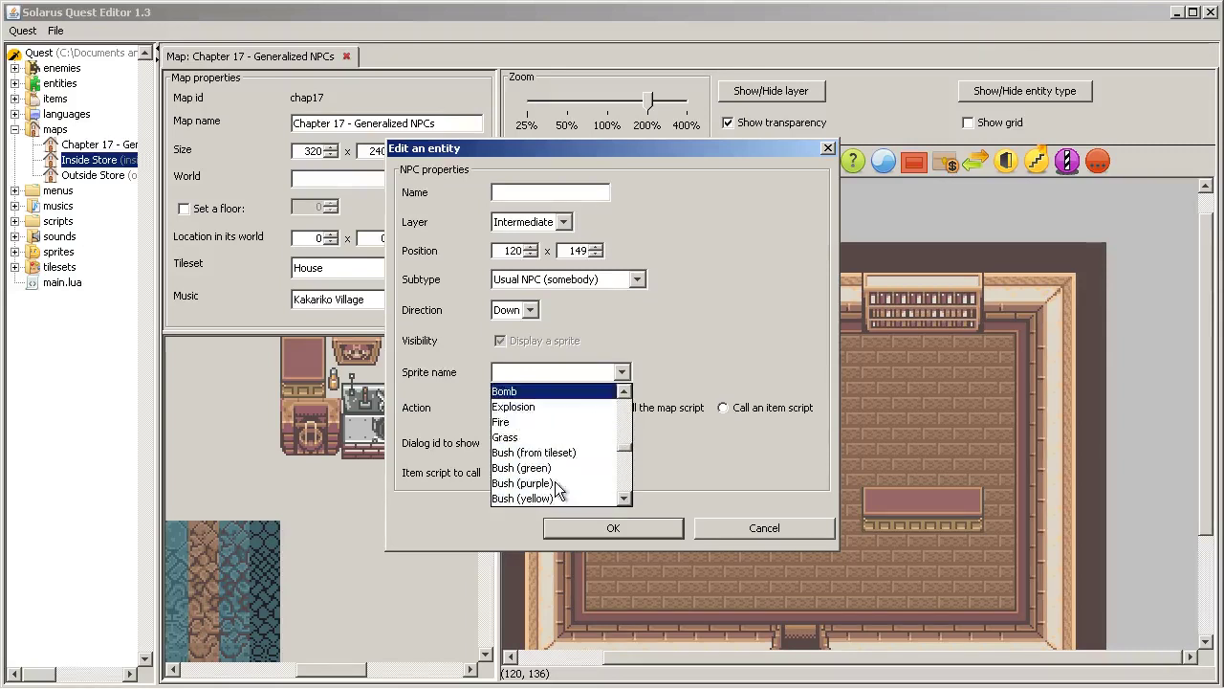
scroll(558, 447, "down", 2)
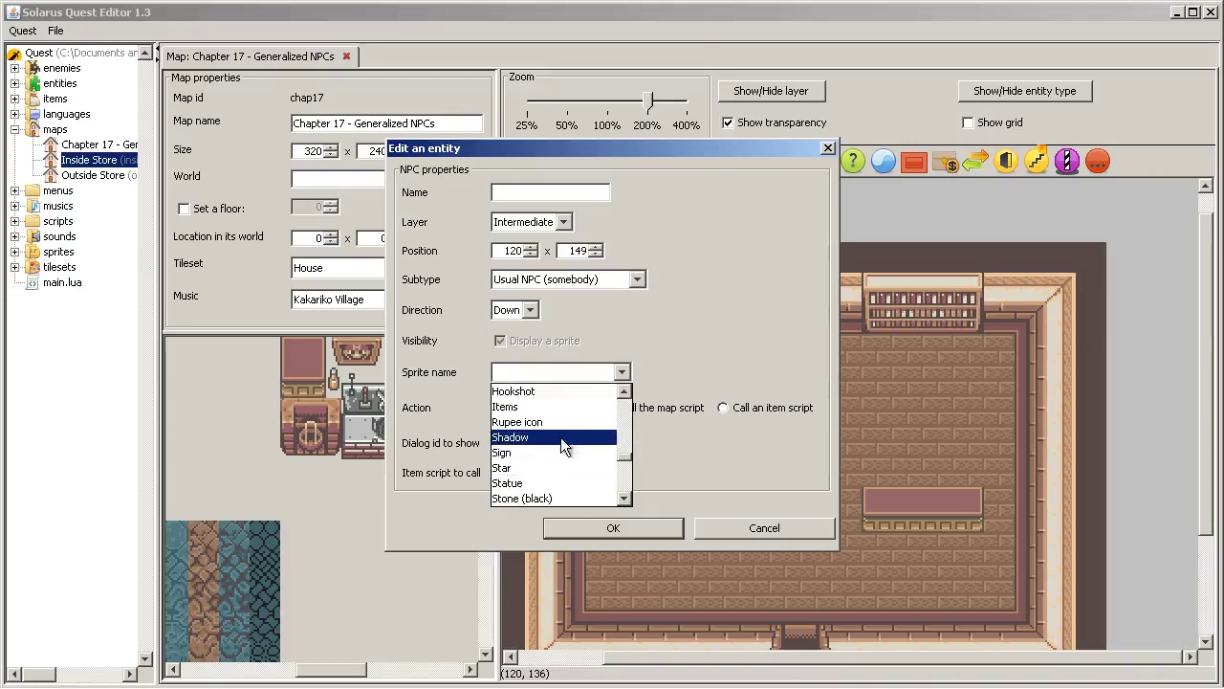
left_click(553, 452)
- Make the sign NPC show a message and set its subtype to Generalized NPC (something)
left_click(538, 410)
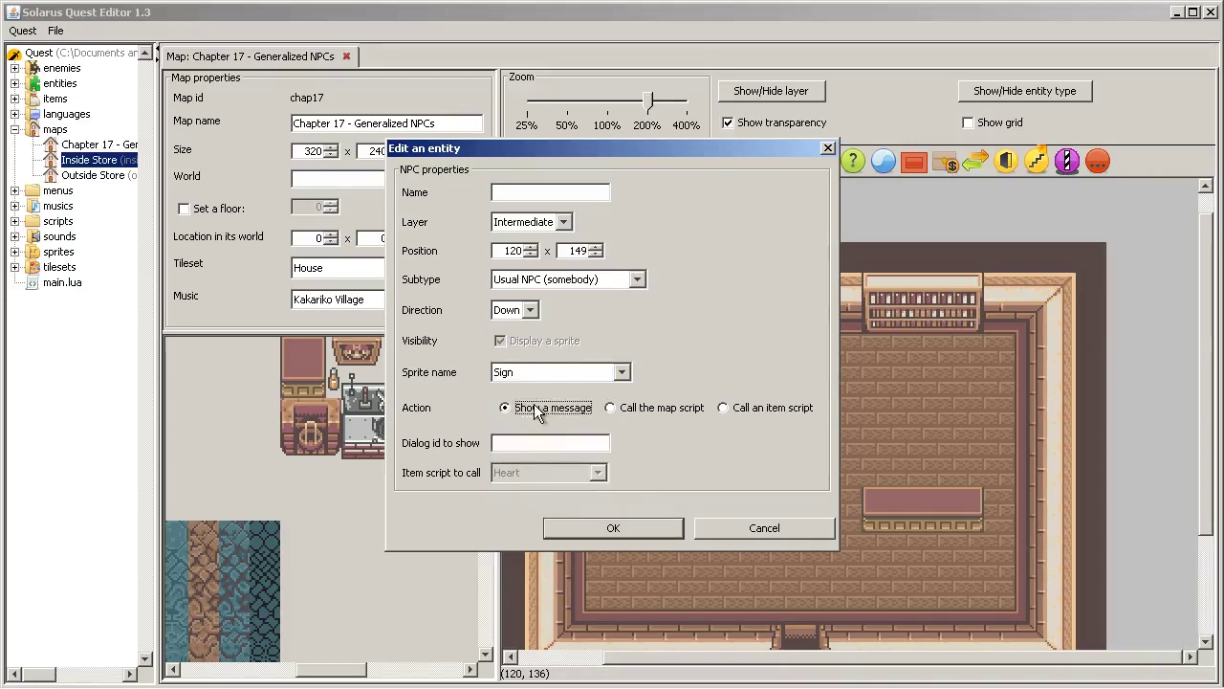
left_click(583, 280)
left_click(589, 299)
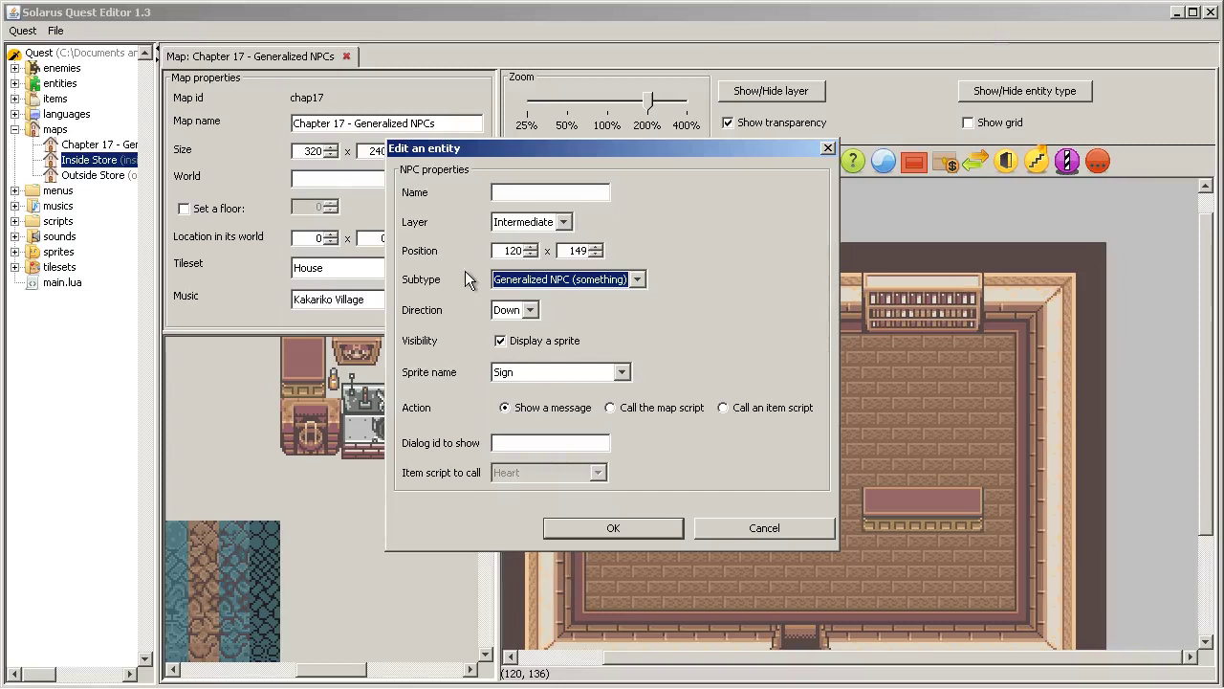
- Set the sign's dialog id to library.welcome_sign and accept the NPC properties
left_click(535, 445)
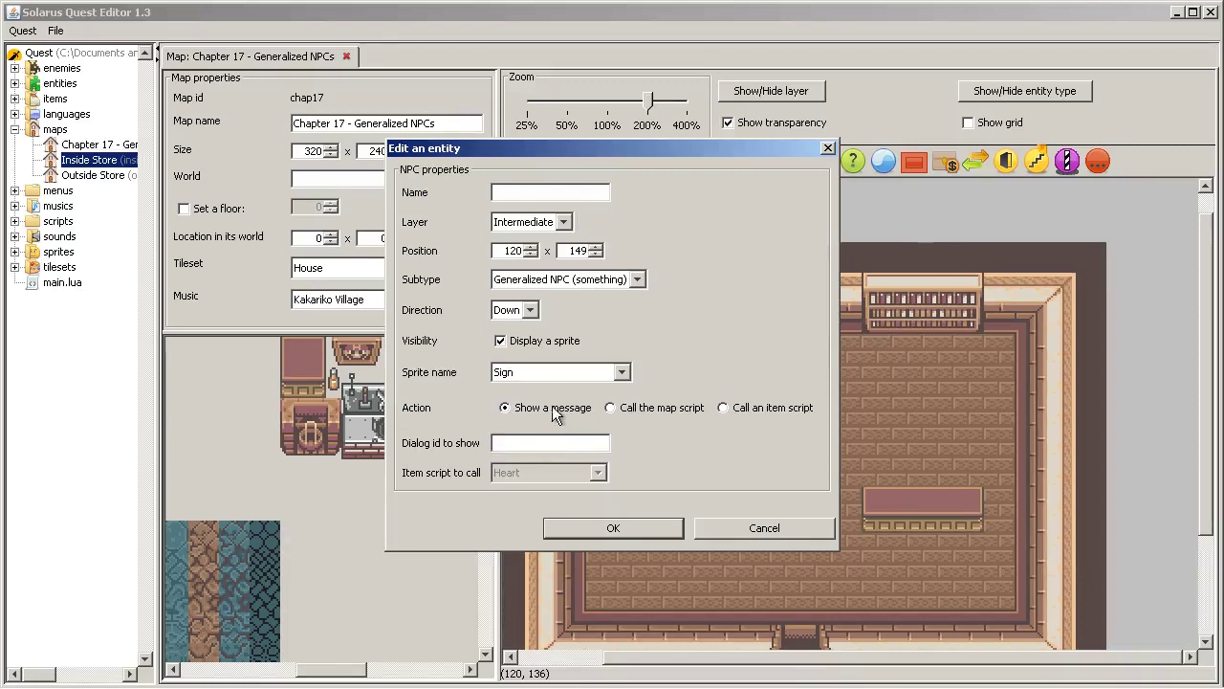
left_click(547, 409)
left_click(569, 442)
key("BackSpace")
type("ome_sign")
left_click(651, 533)
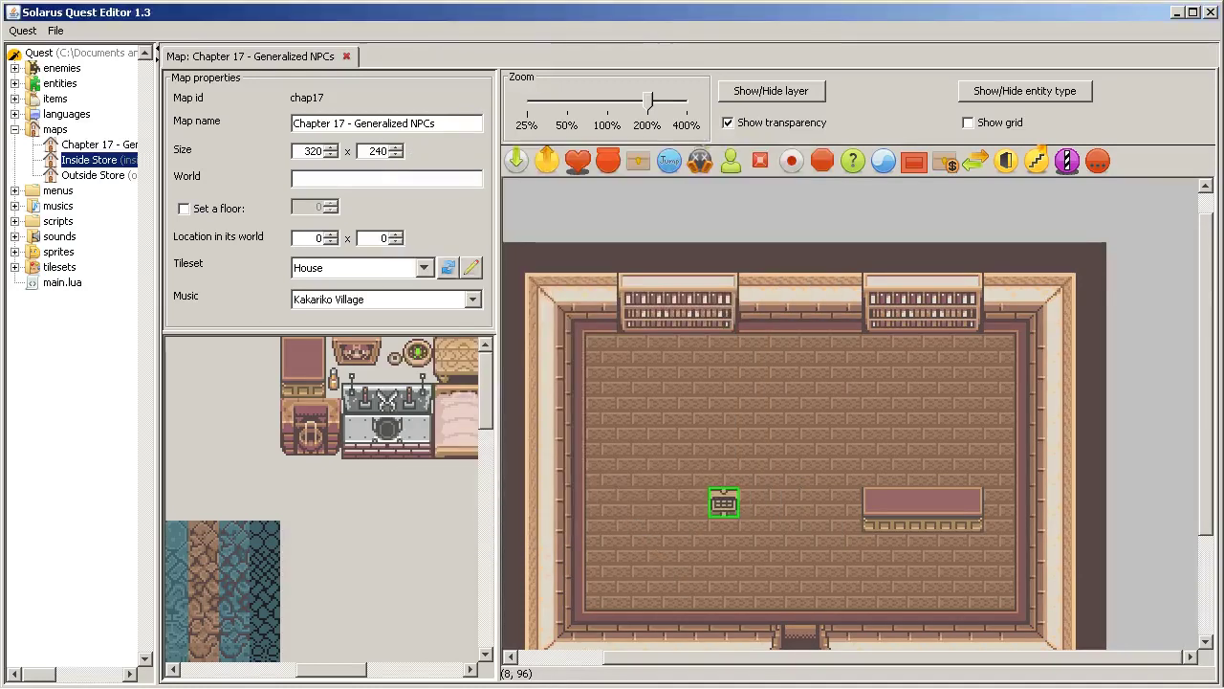
- Open the dialogs file of the English language for editing
left_click(14, 113)
right_click(77, 129)
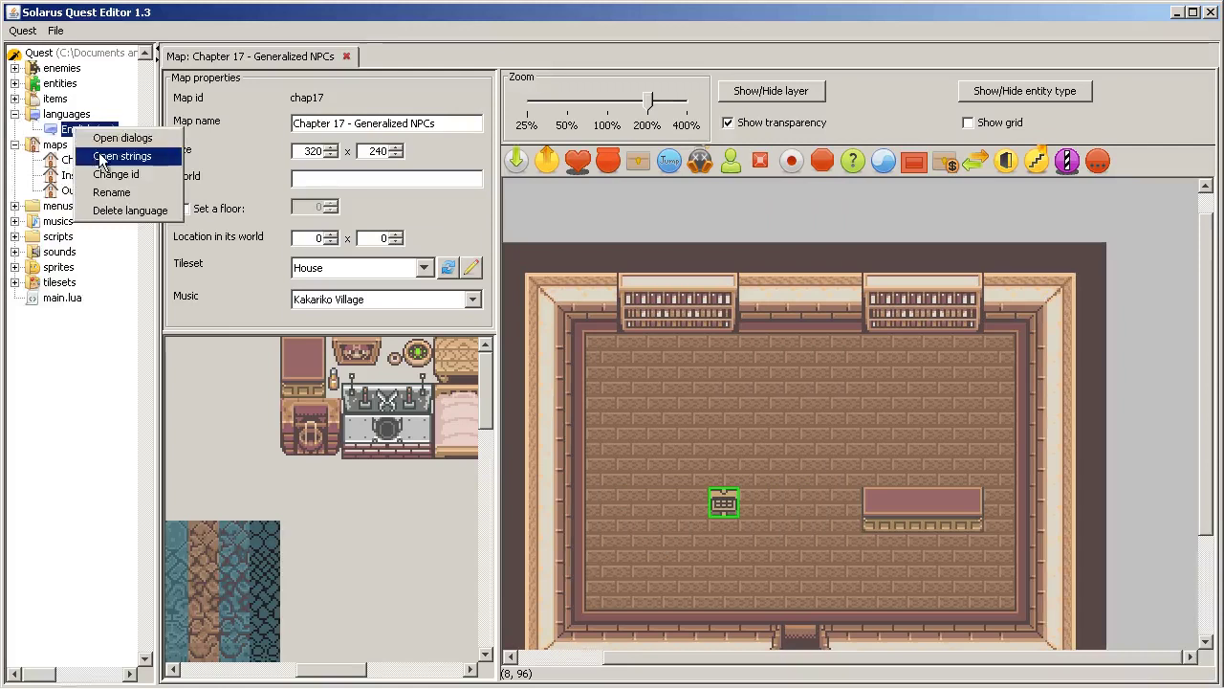
left_click(113, 141)
left_click(396, 185)
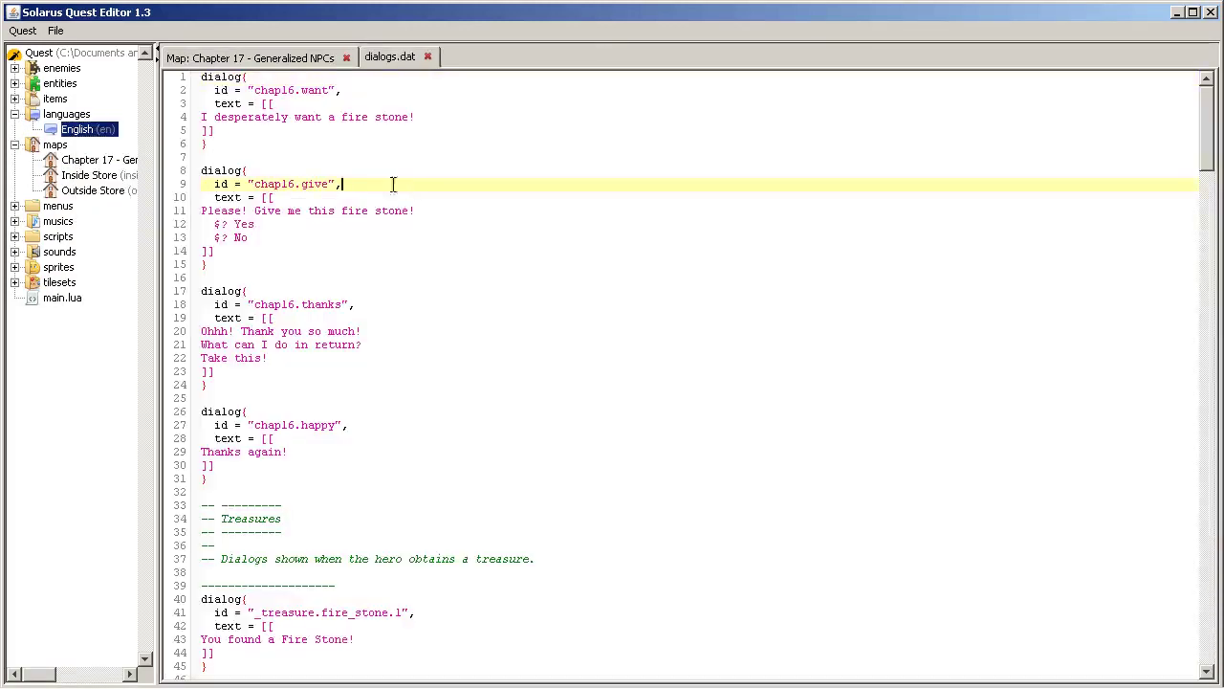
- Duplicate the first dialog block, chap16.want, at the beginning of the dialogs file with blank lines separating the copies
left_click(244, 156)
left_click_drag(241, 144, 169, 49)
key("ctrl+c")
key("Left")
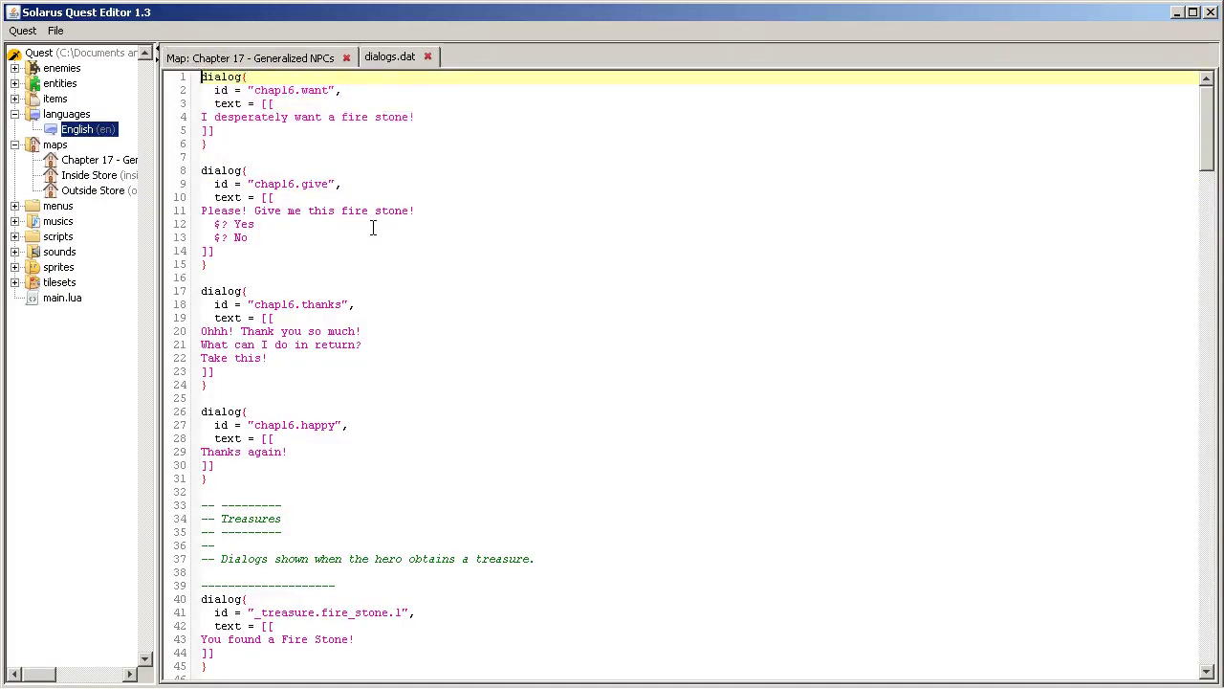
key("Return")
key("Return")
key("ctrl+v")
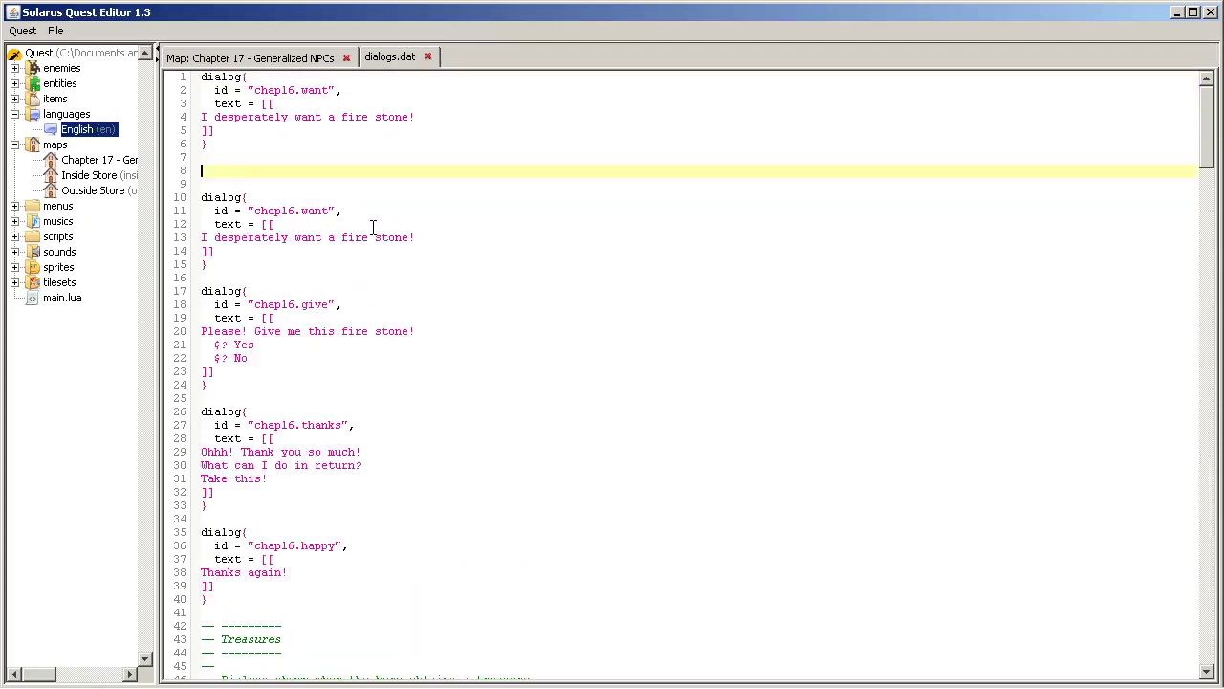
- Change the id of the first dialog block to library.welcome_sign
key("Up")
key("Up")
key("Up")
key("Up")
key("Up")
key("End")
key("Left")
key("Left")
key("ctrl+shift+Left")
key("ctrl+shift+Left")
key("ctrl+shift+Left")
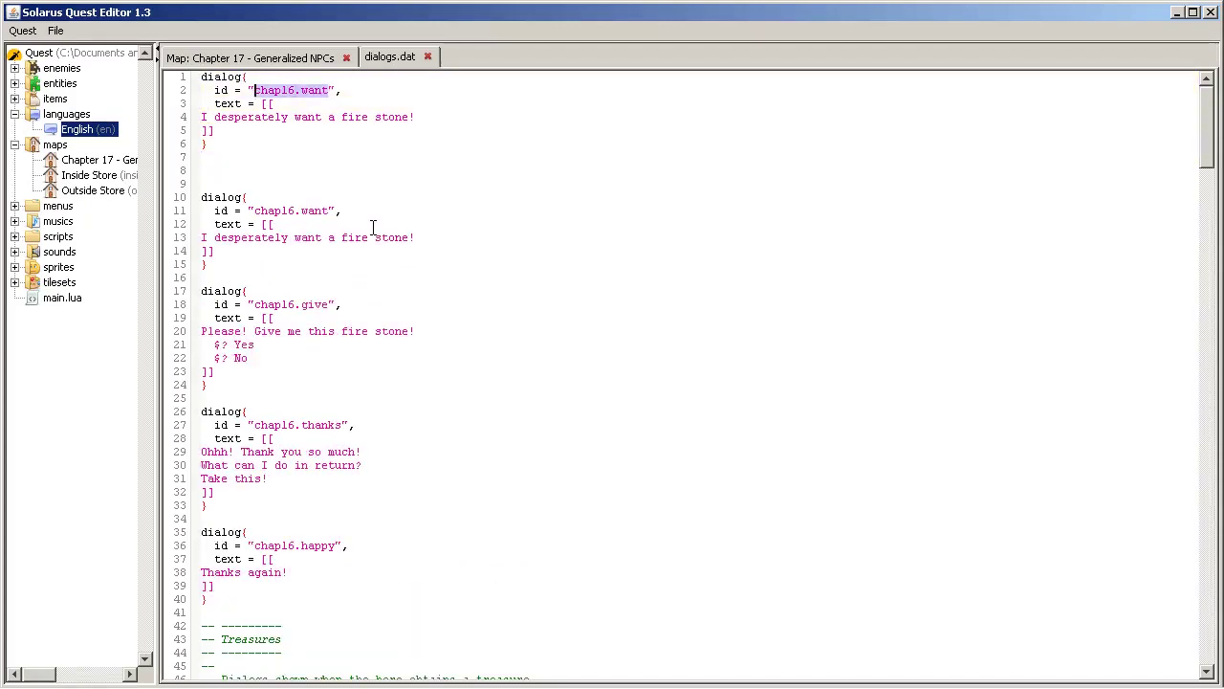
type("librar")
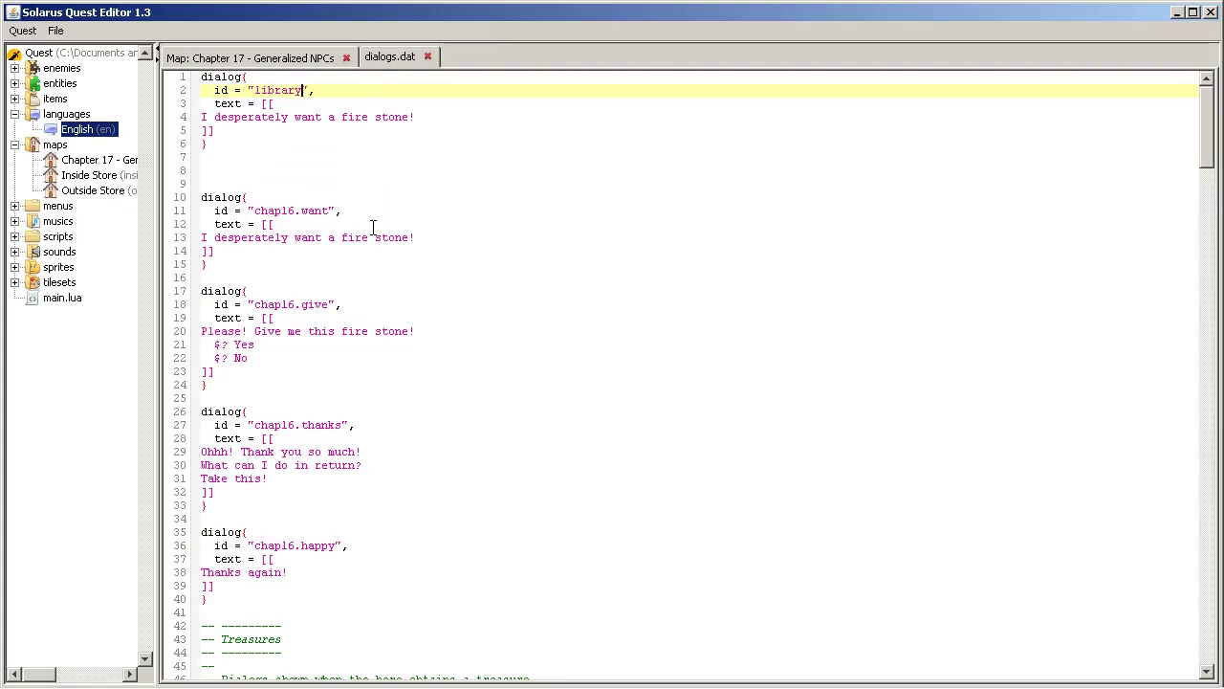
type("y.z")
key("BackSpace")
type("welcome_sign")
key("BackSpace")
- Replace the message text of the library.welcome_sign dialog with "Library" and save the dialogs file
left_click_drag(442, 117, 146, 130)
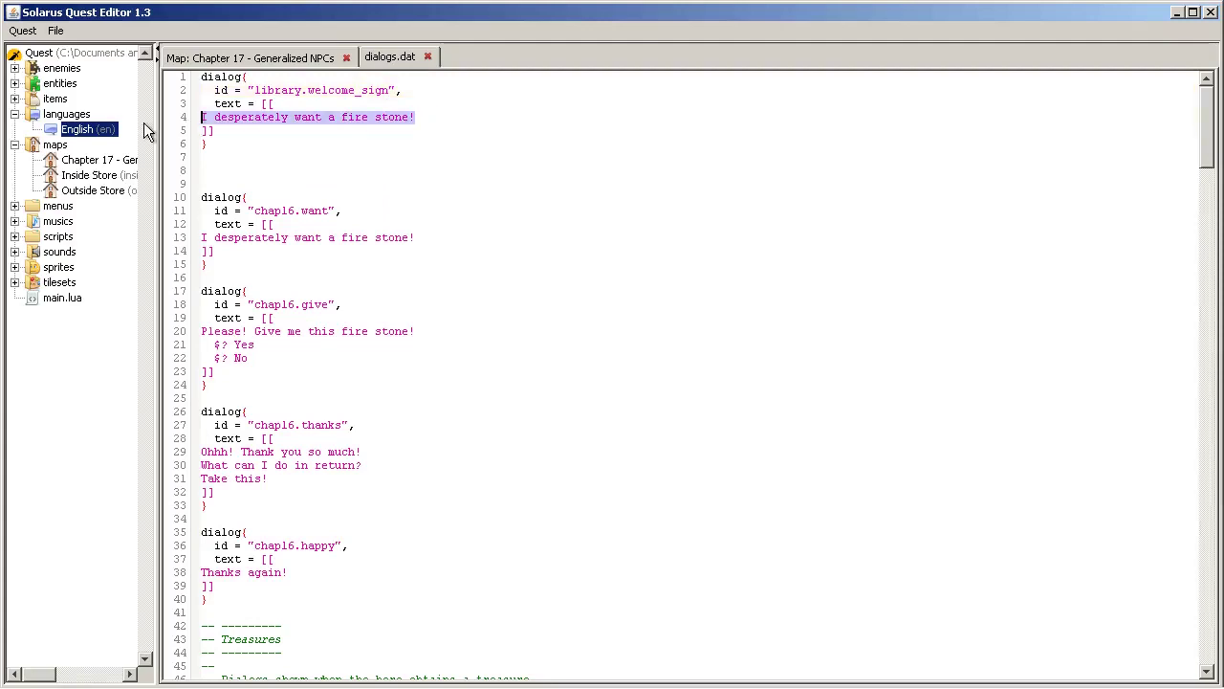
type("Library")
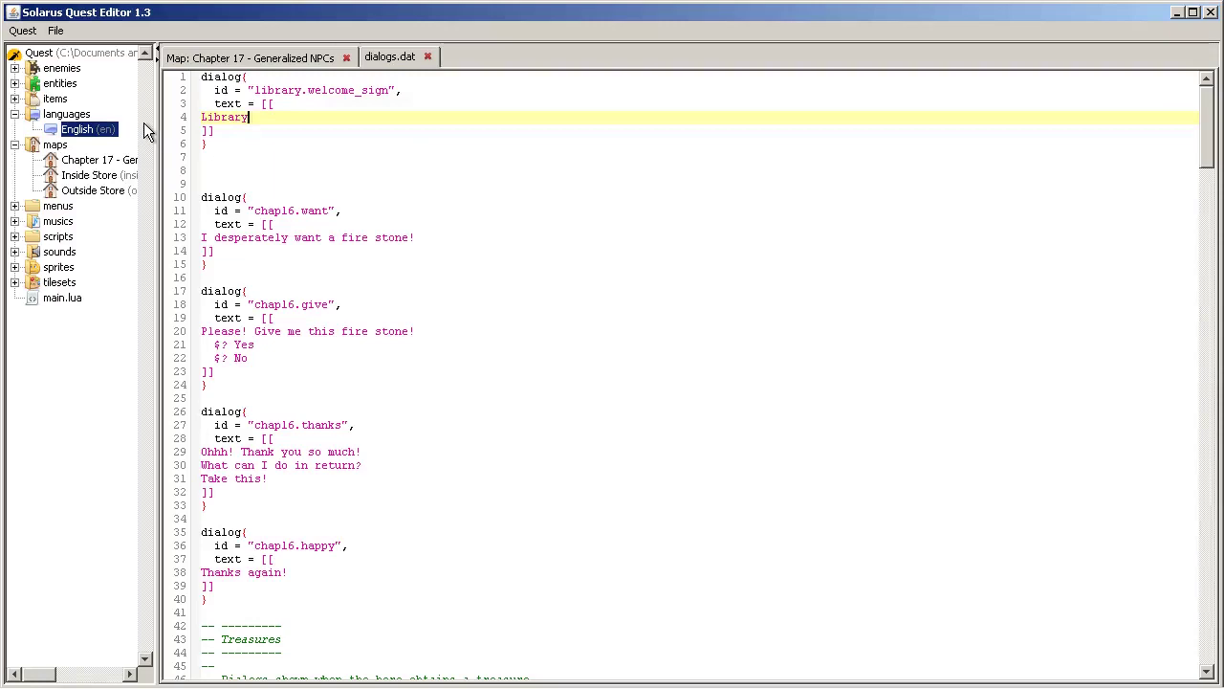
left_click(38, 32)
mouse_move(54, 31)
left_click(98, 104)
- Return to the Chapter 17 map, move the sign left to 96 x 141 and save the map
left_click(319, 61)
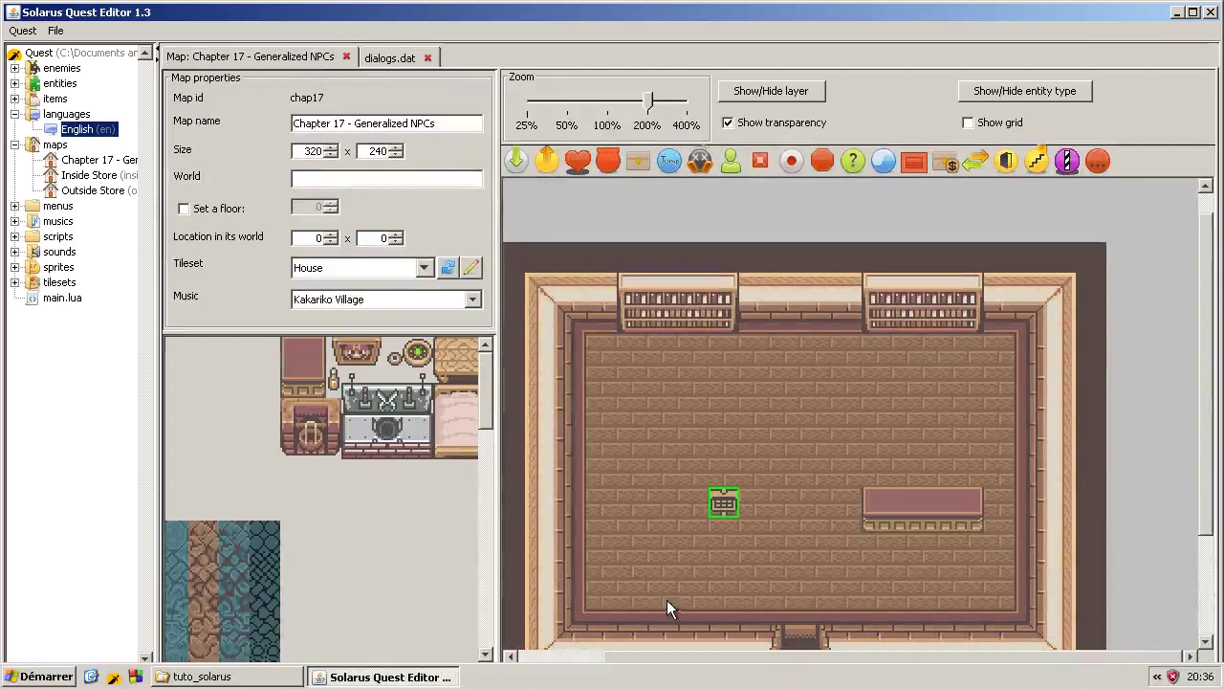
left_click_drag(718, 499, 672, 498)
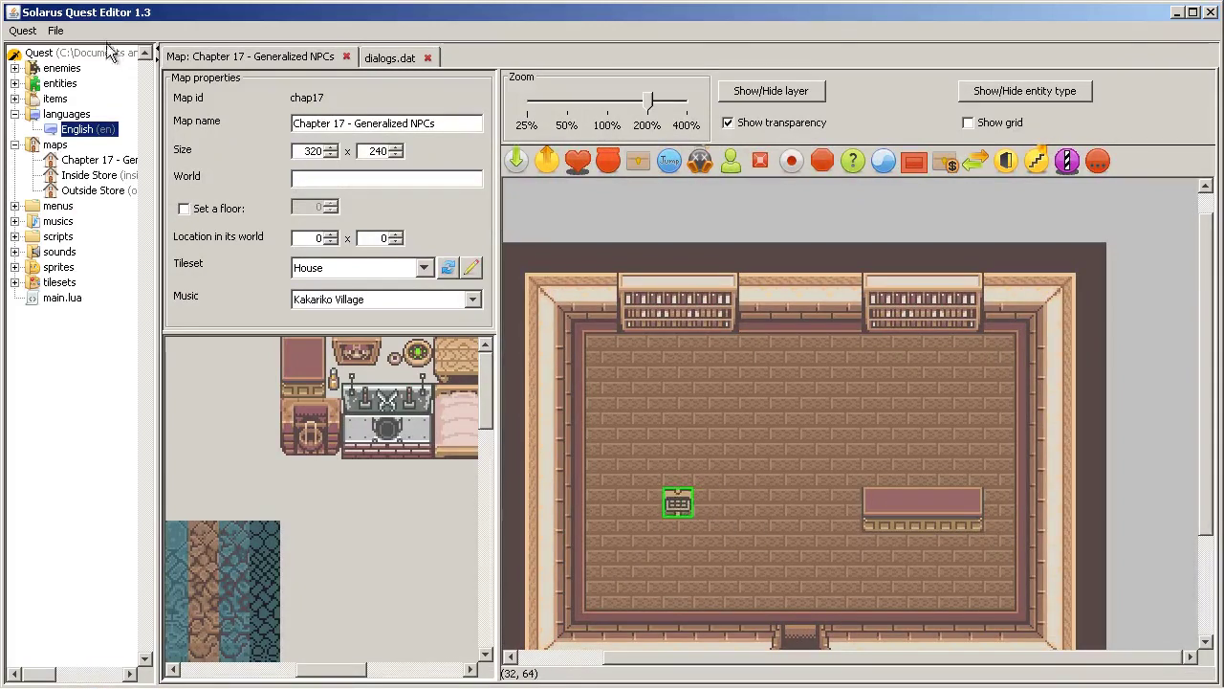
left_click(55, 30)
left_click(81, 106)
right_click(675, 500)
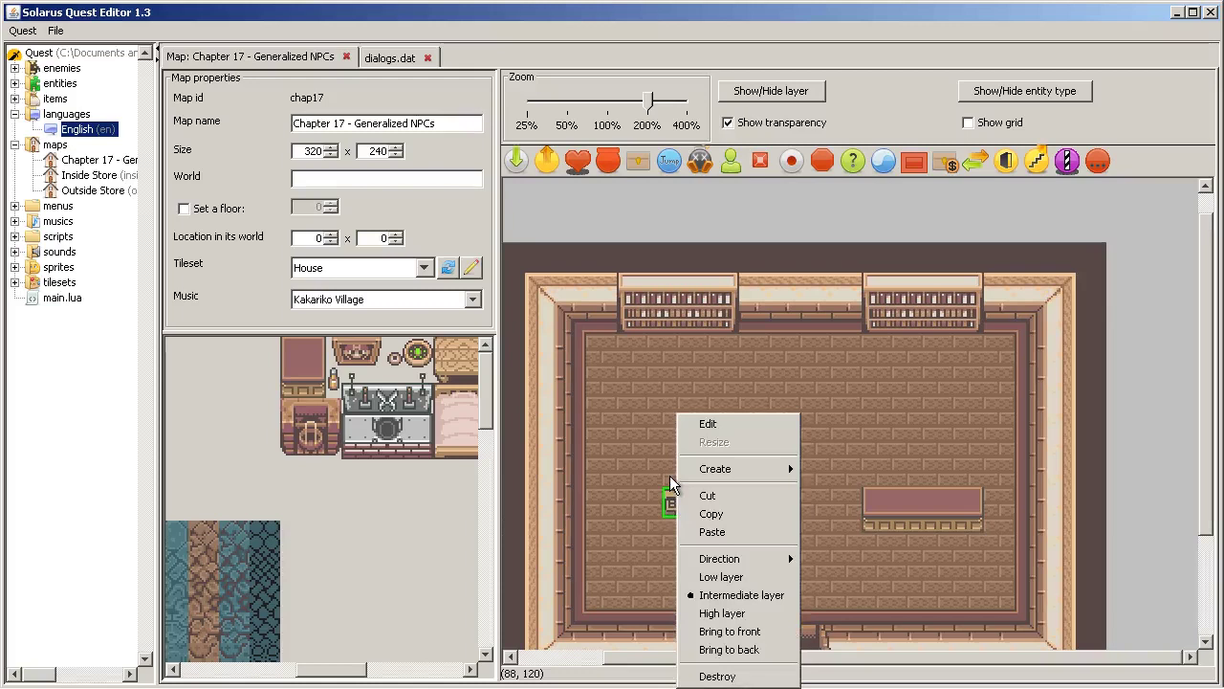
mouse_move(786, 560)
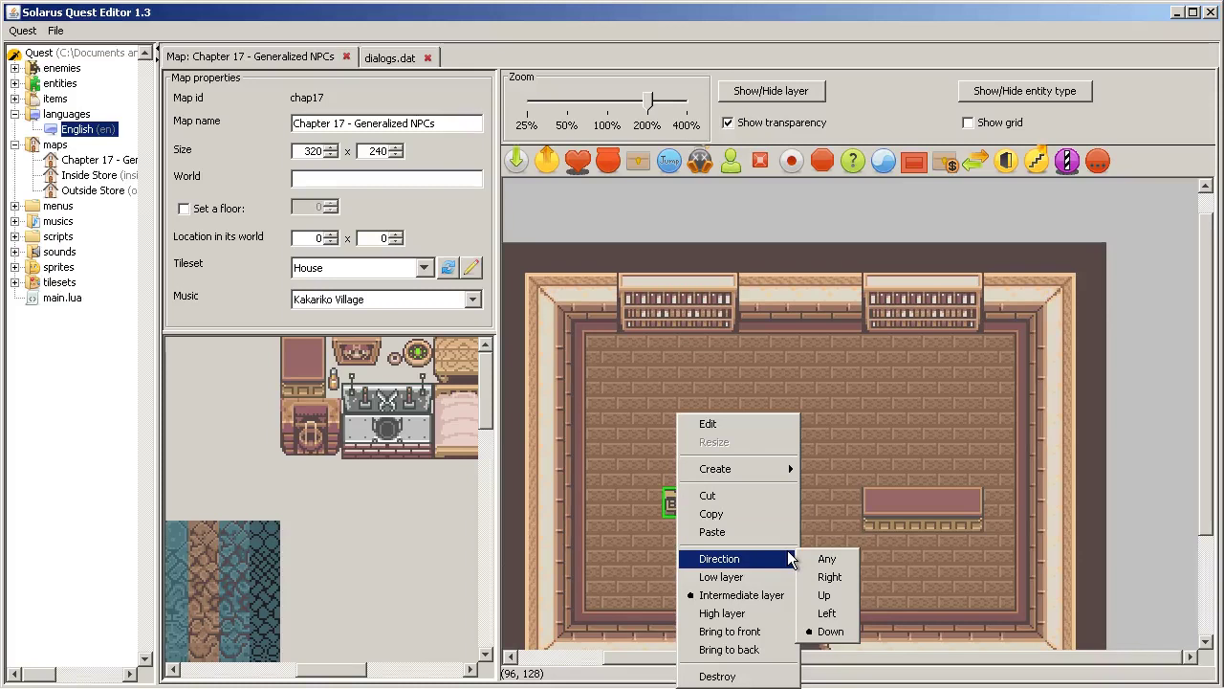
left_click(1081, 538)
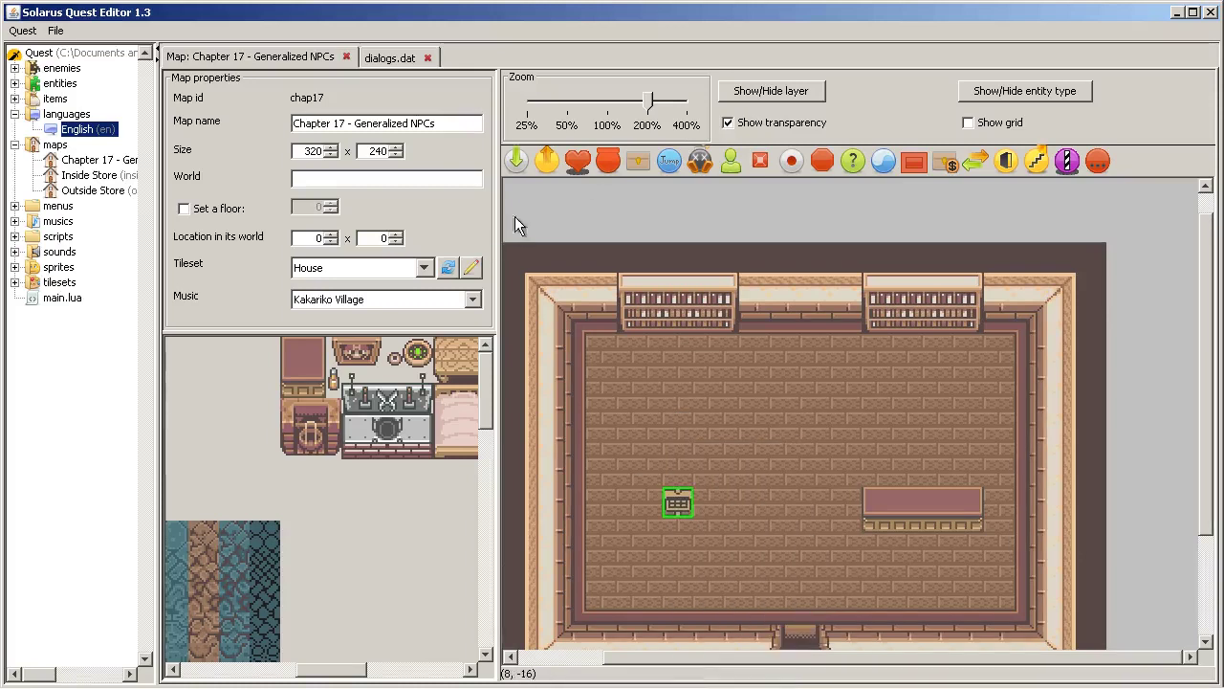
- Place a destination on the floor just inside the lower doorway and set its direction to Up
left_click(517, 160)
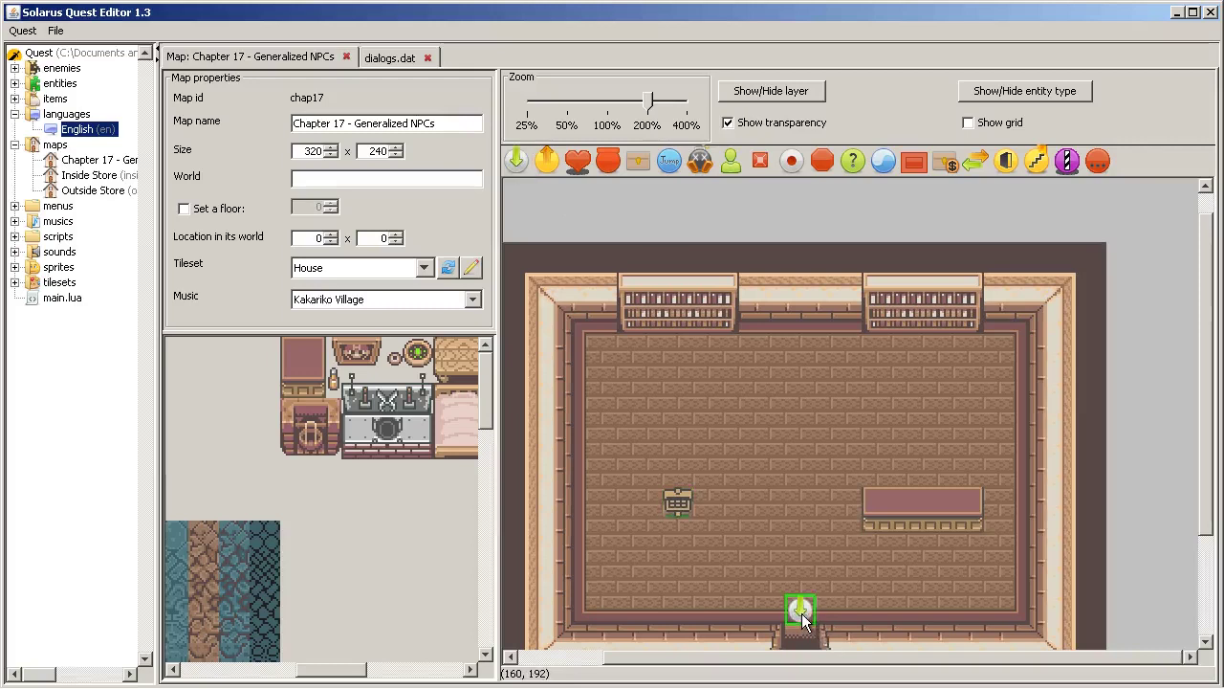
right_click(801, 613)
mouse_move(847, 558)
left_click(954, 595)
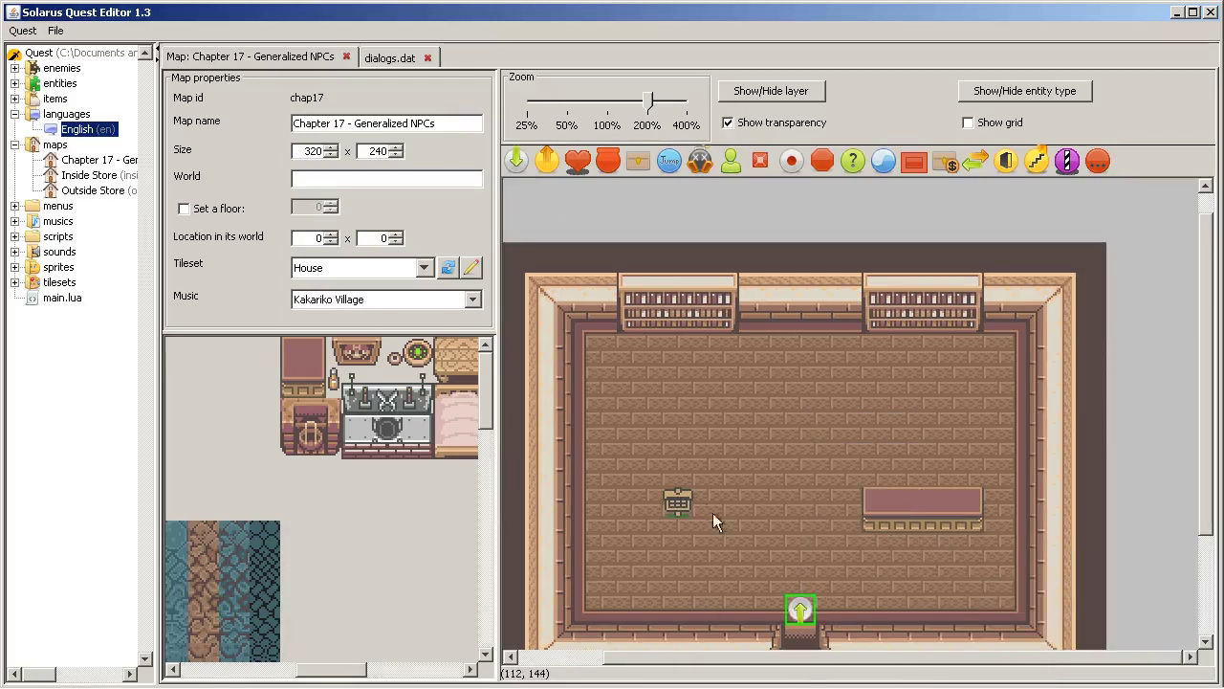
- Review the sign's NPC properties, including its message action, and leave them without changes
double_click(679, 490)
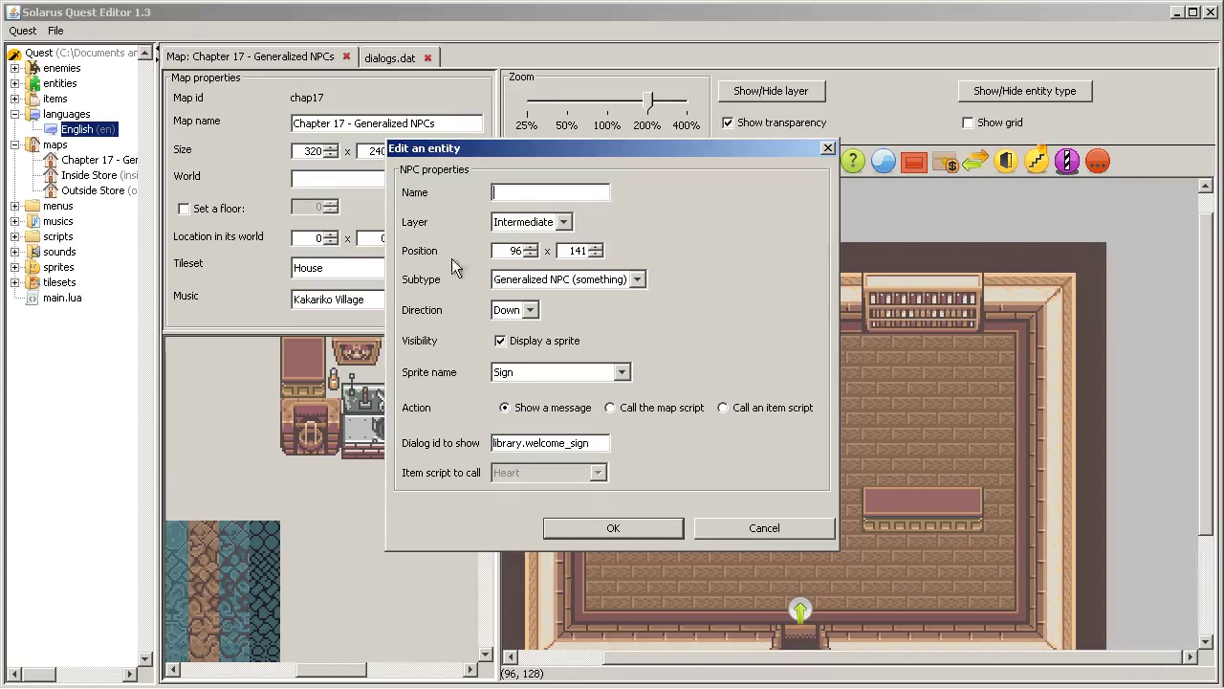
left_click(572, 409)
left_click(719, 529)
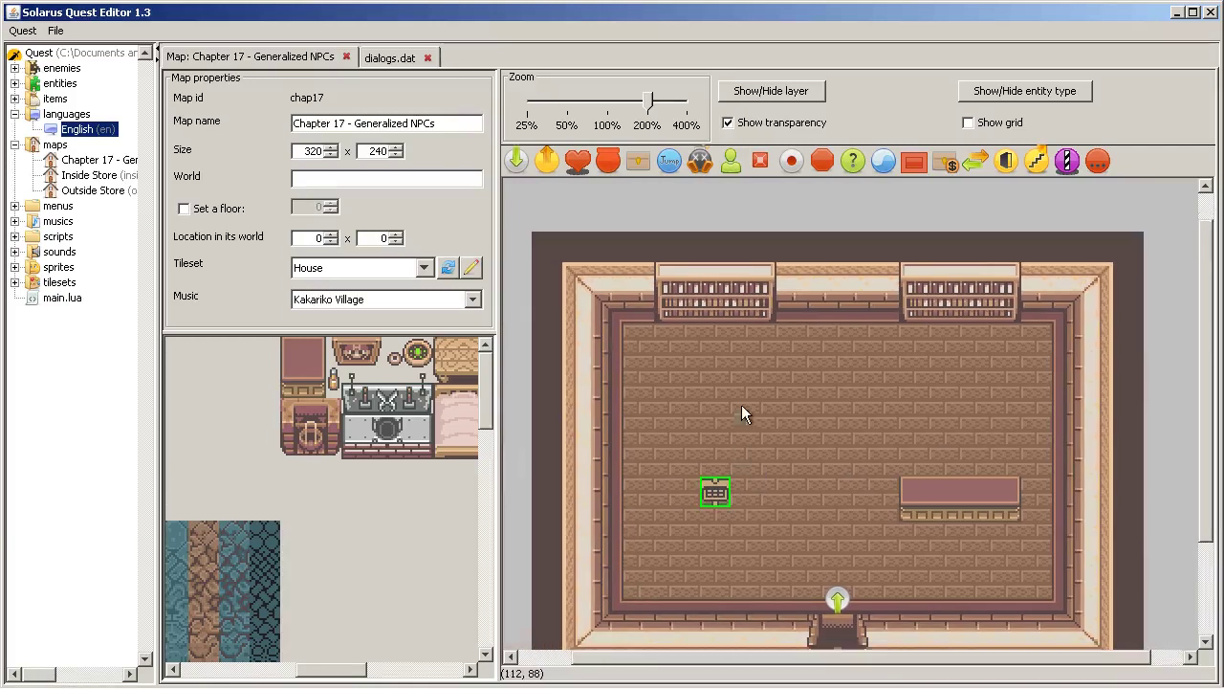
- Narrow the map properties and tileset area so that the map view gets more width
scroll(841, 454, "down", 2)
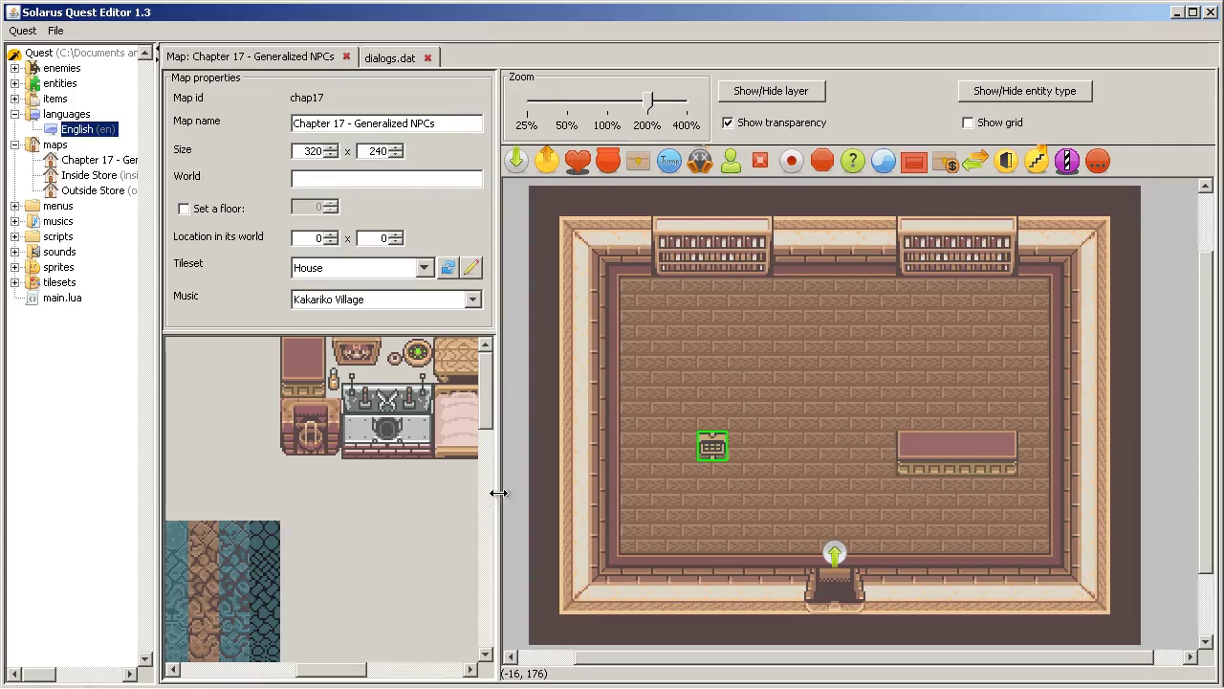
left_click_drag(499, 492, 382, 491)
left_click_drag(269, 669, 283, 673)
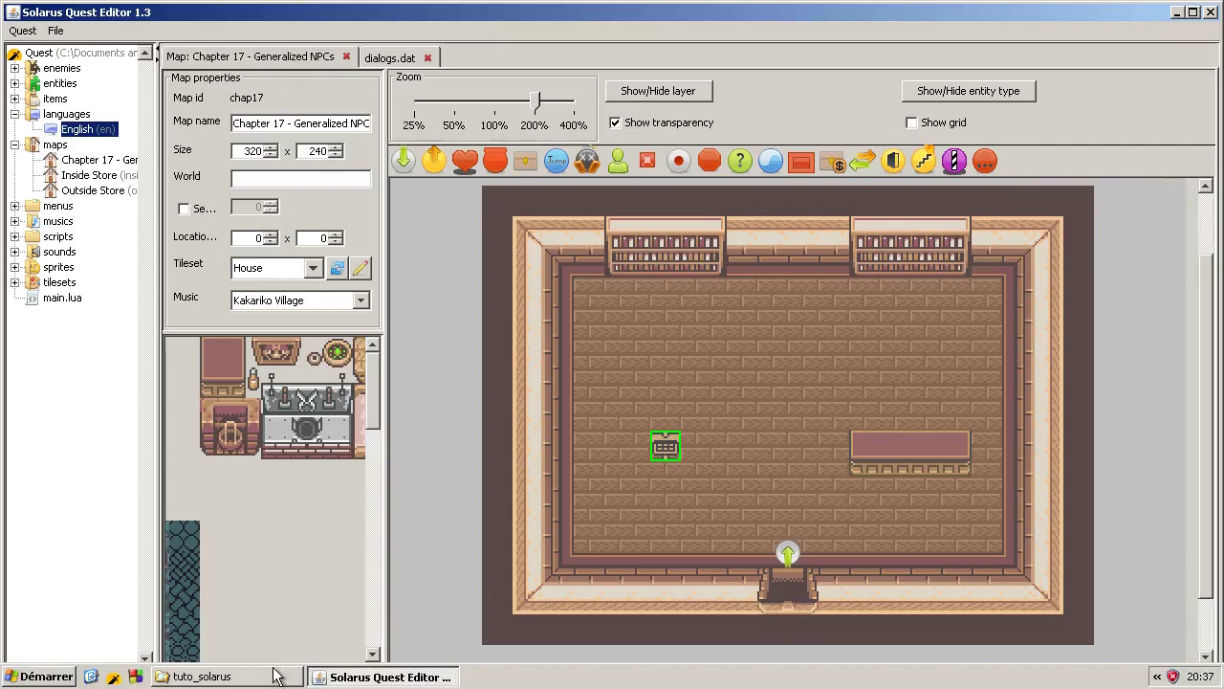
- Test-run the quest, close the game window and check the sign's NPC properties without changing them
left_click(113, 677)
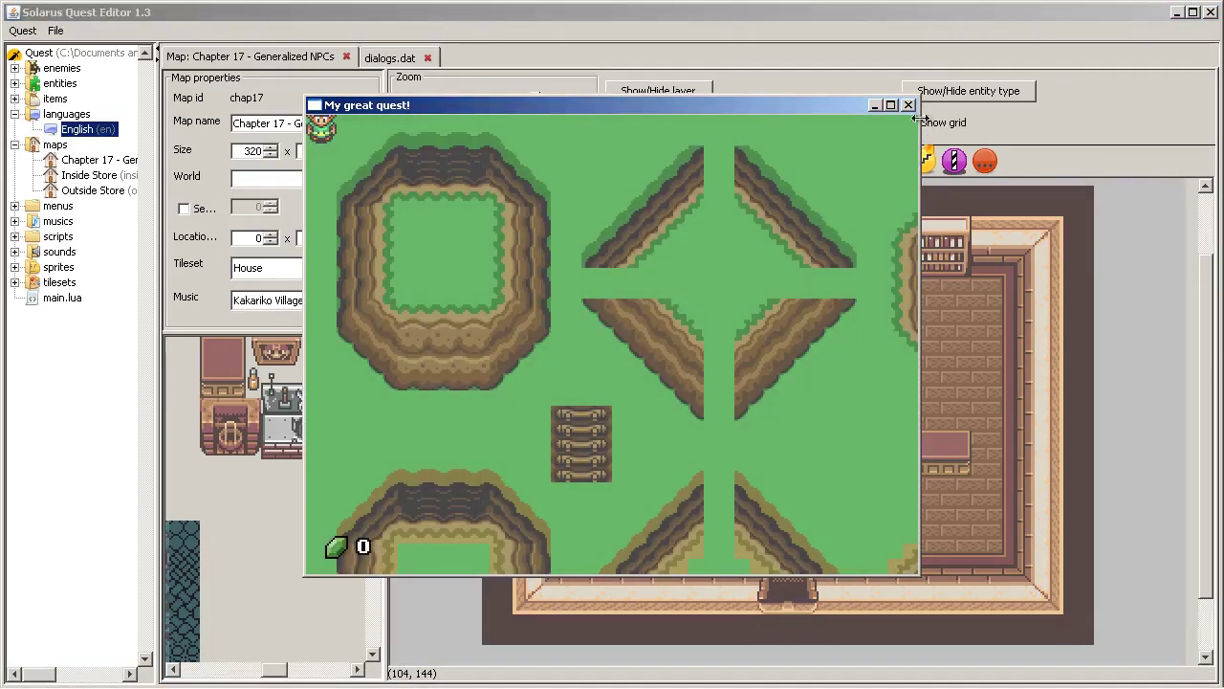
left_click(909, 105)
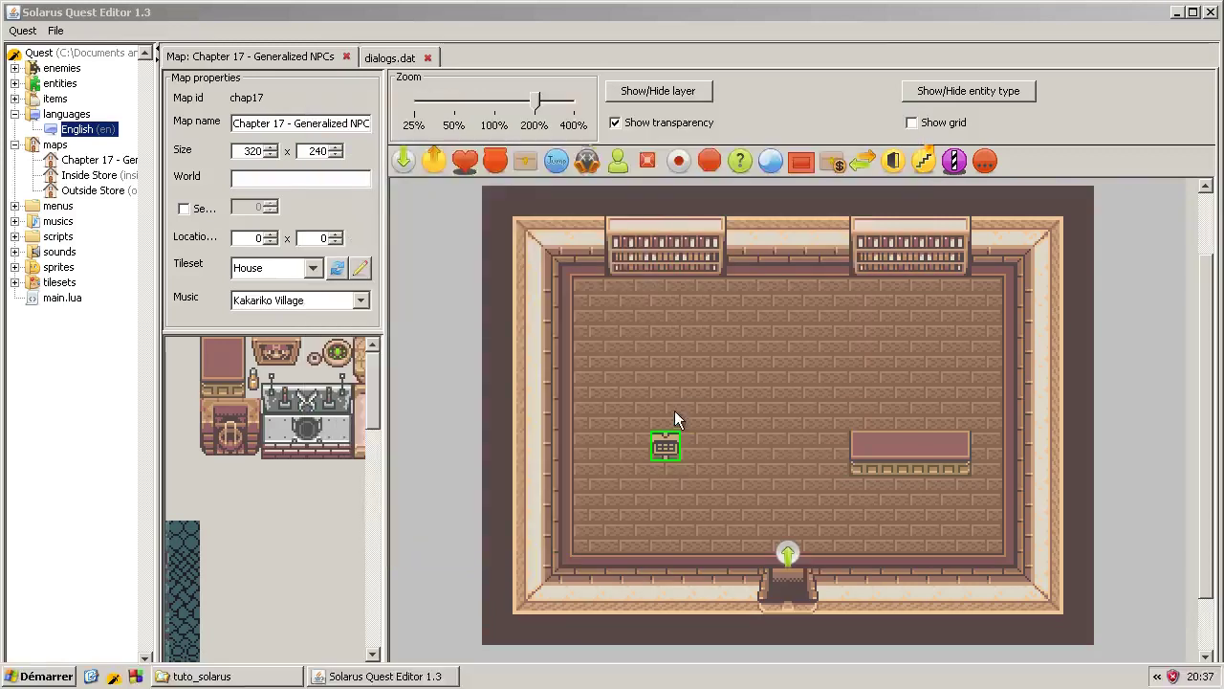
double_click(670, 445)
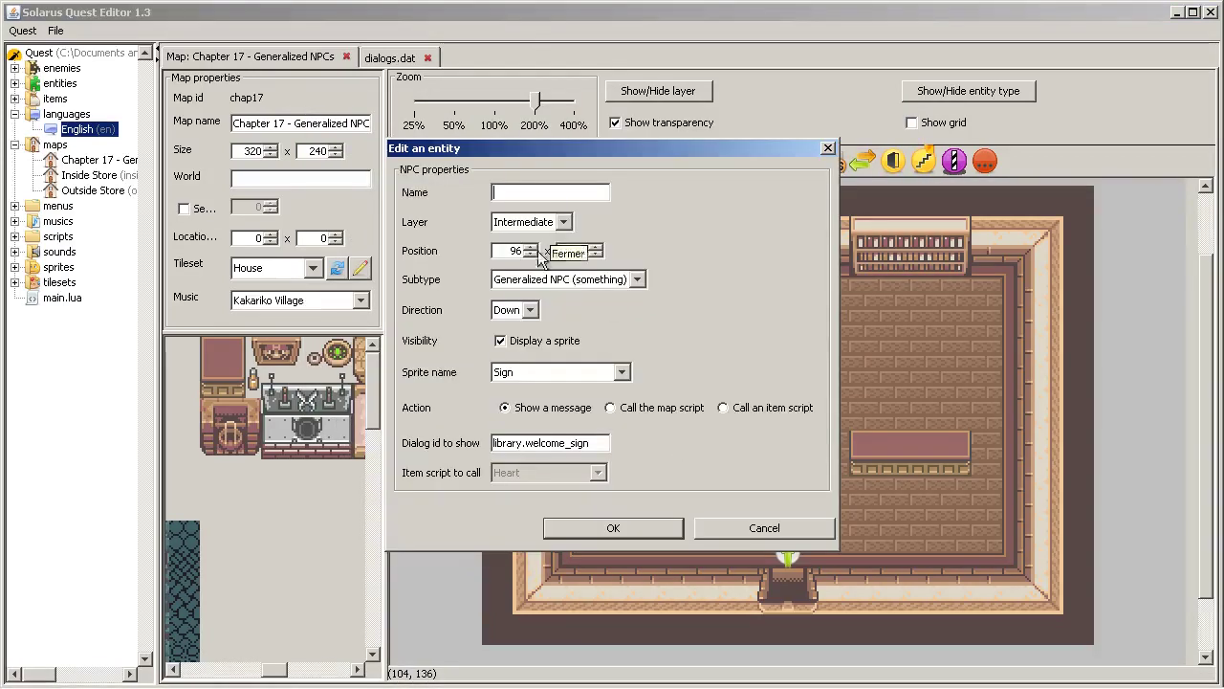
left_click(760, 525)
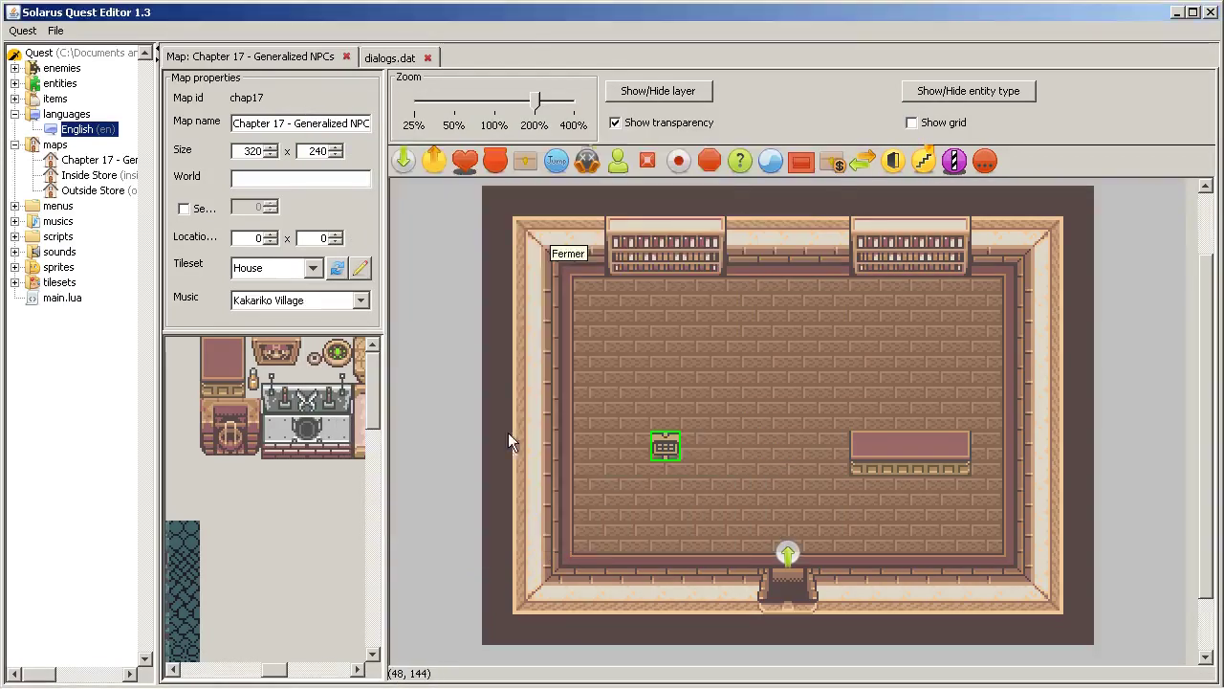
- Set the starting location in the game_manager.lua script to chap17, close the script and return to the map
left_click(14, 237)
left_click(88, 268)
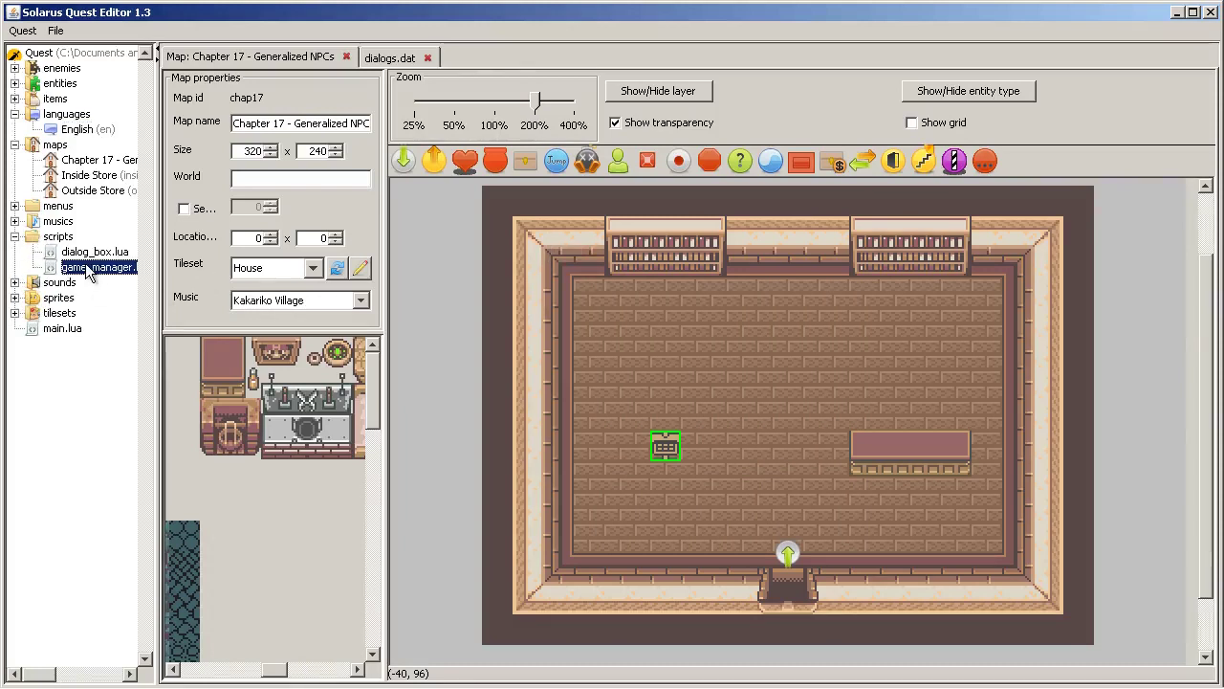
double_click(88, 268)
left_click(462, 253)
key("Left")
key("Left")
key("shift+Left")
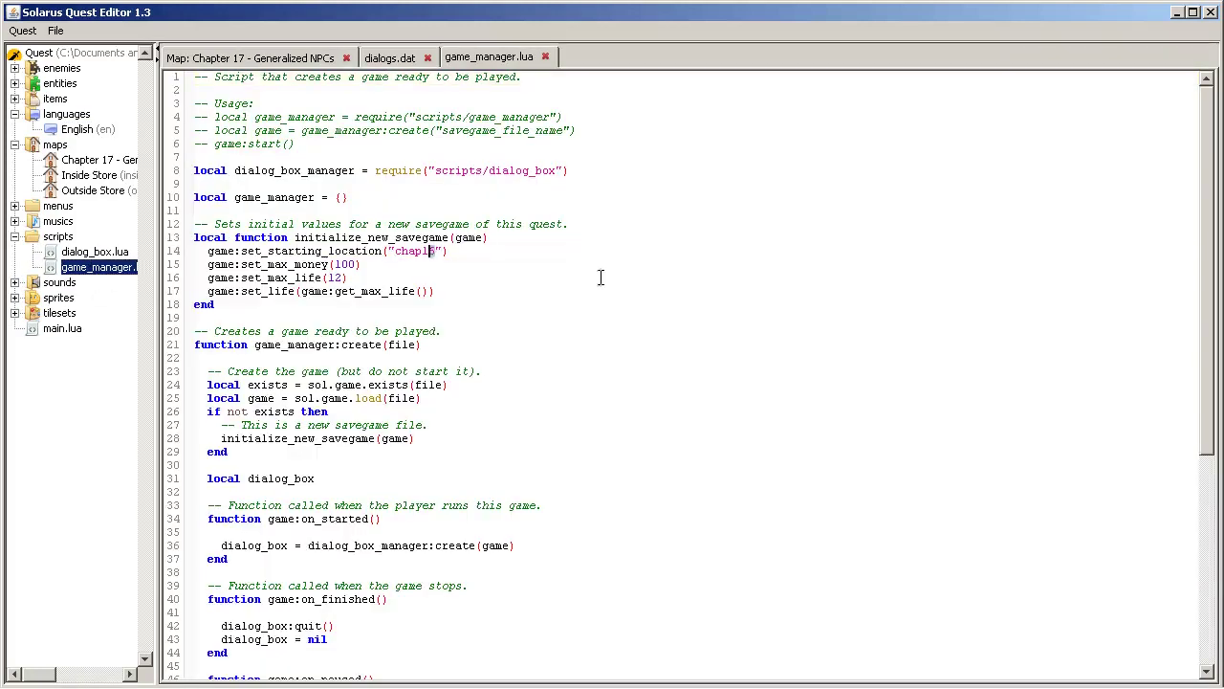
type("7")
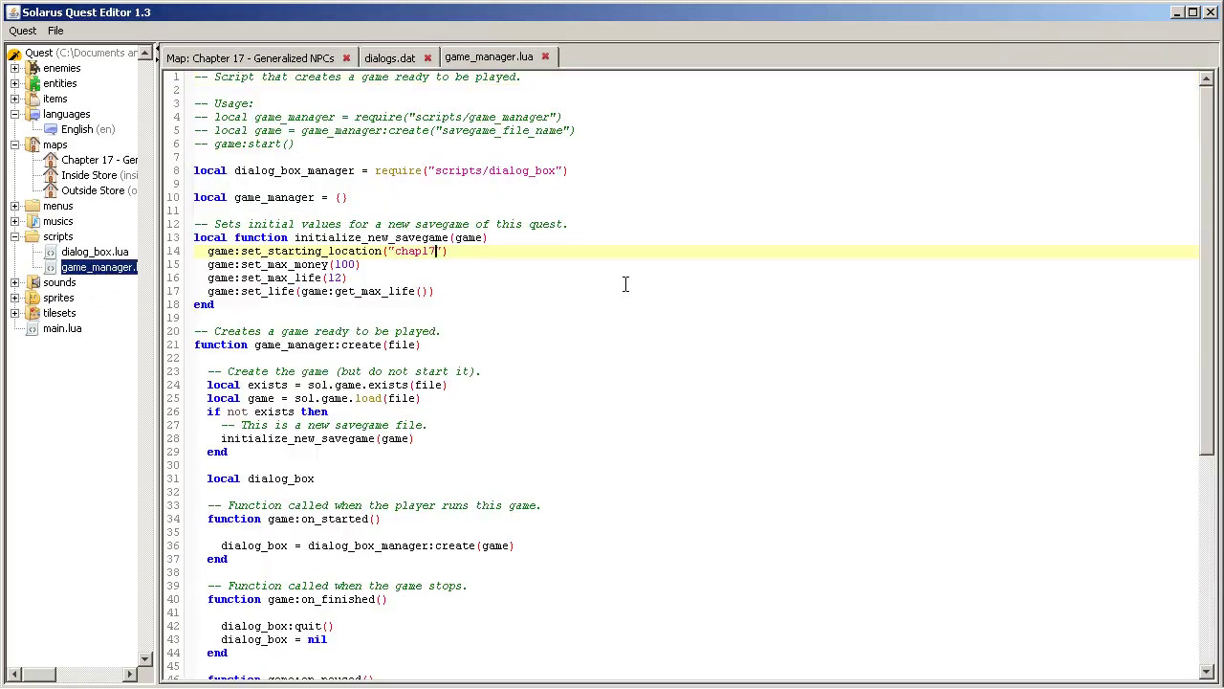
left_click(545, 57)
left_click(258, 57)
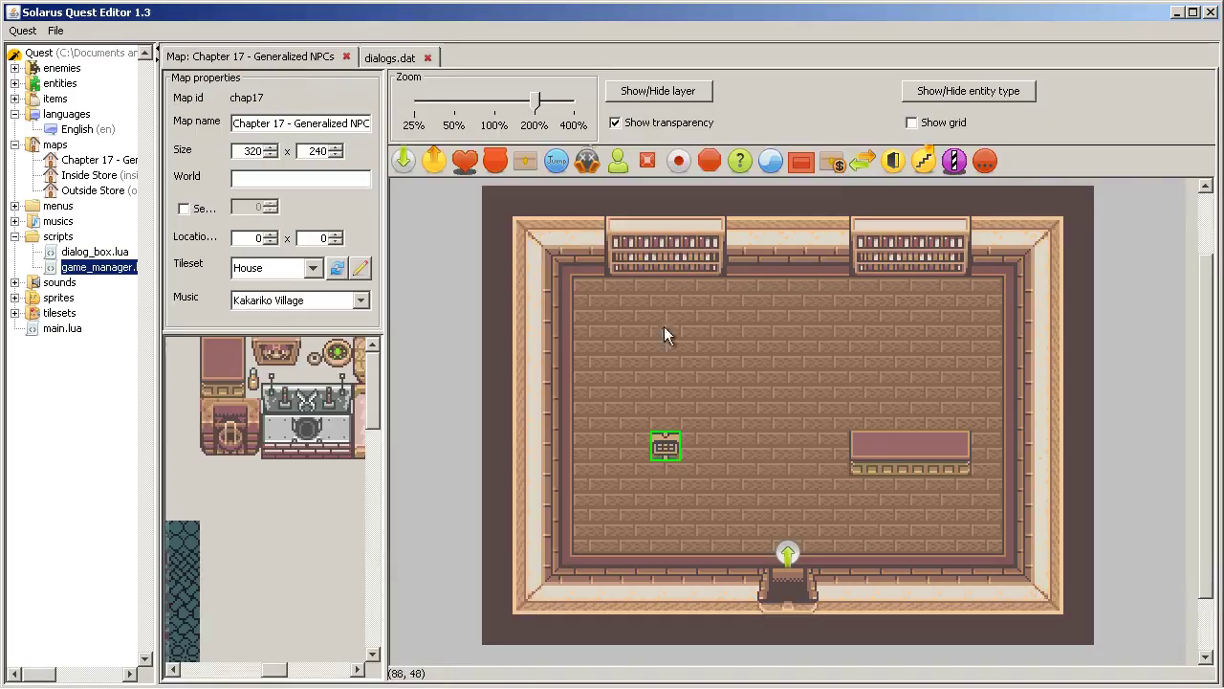
- Check the sign's dialog id without changing it, test-run the quest again and return to the map
double_click(663, 446)
left_click_drag(604, 443, 435, 441)
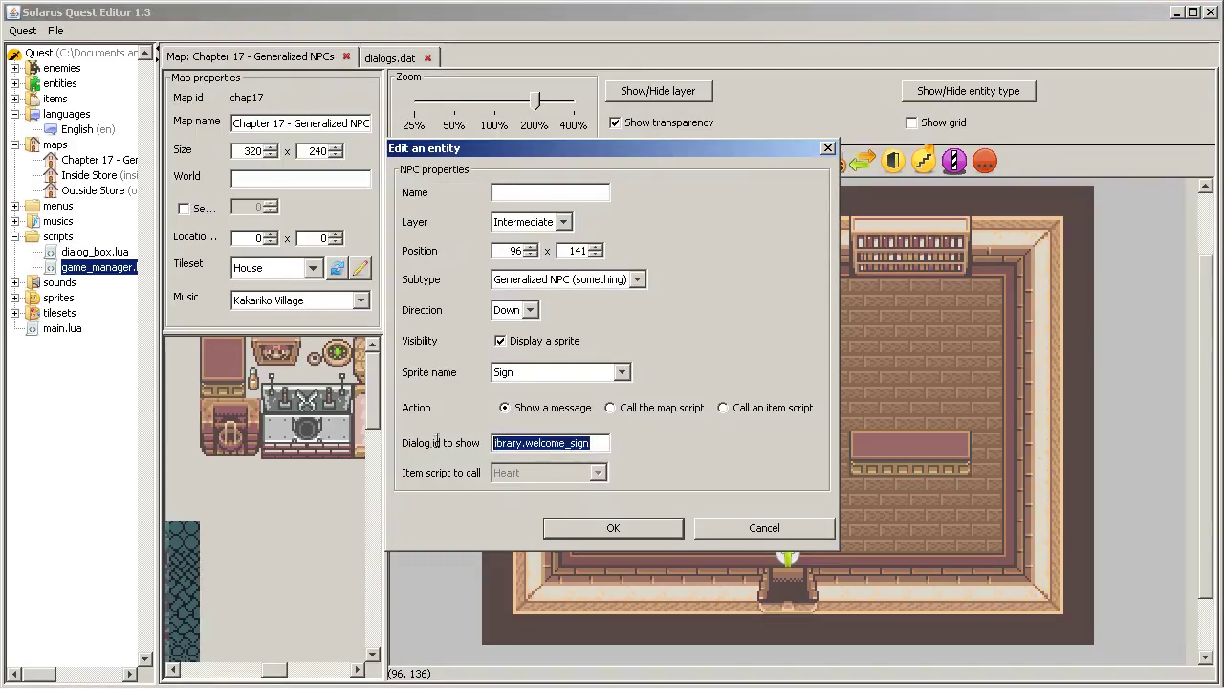
left_click(797, 529)
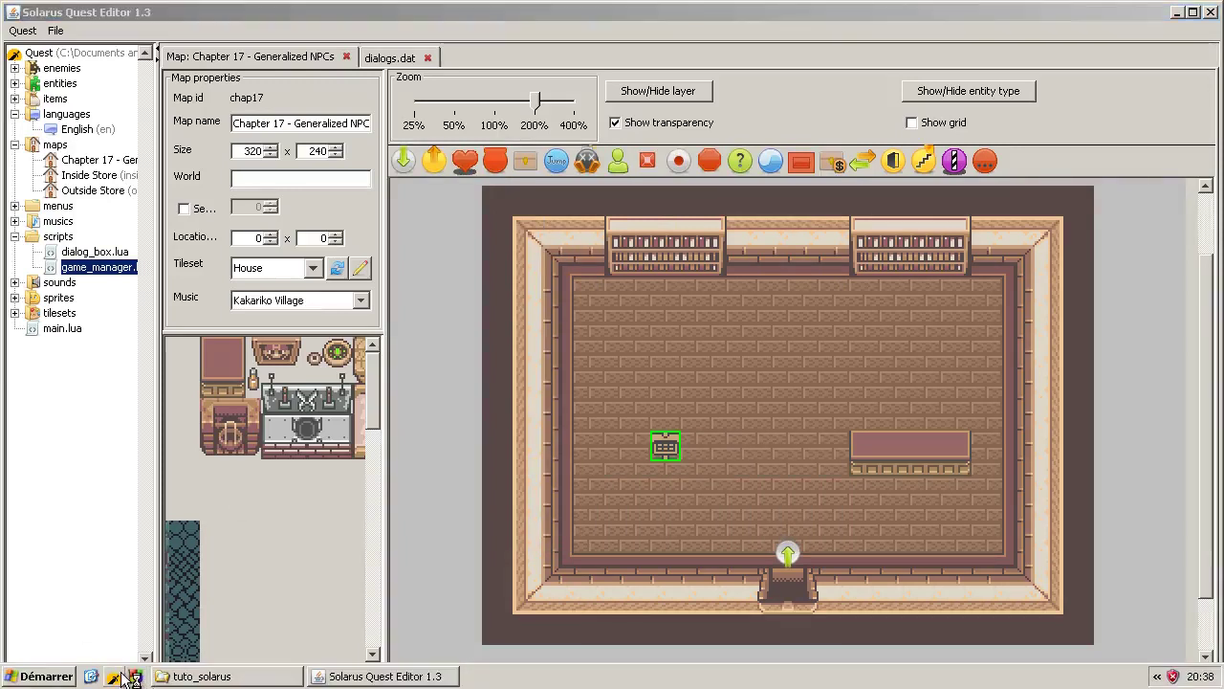
left_click(128, 679)
left_click(1028, 447)
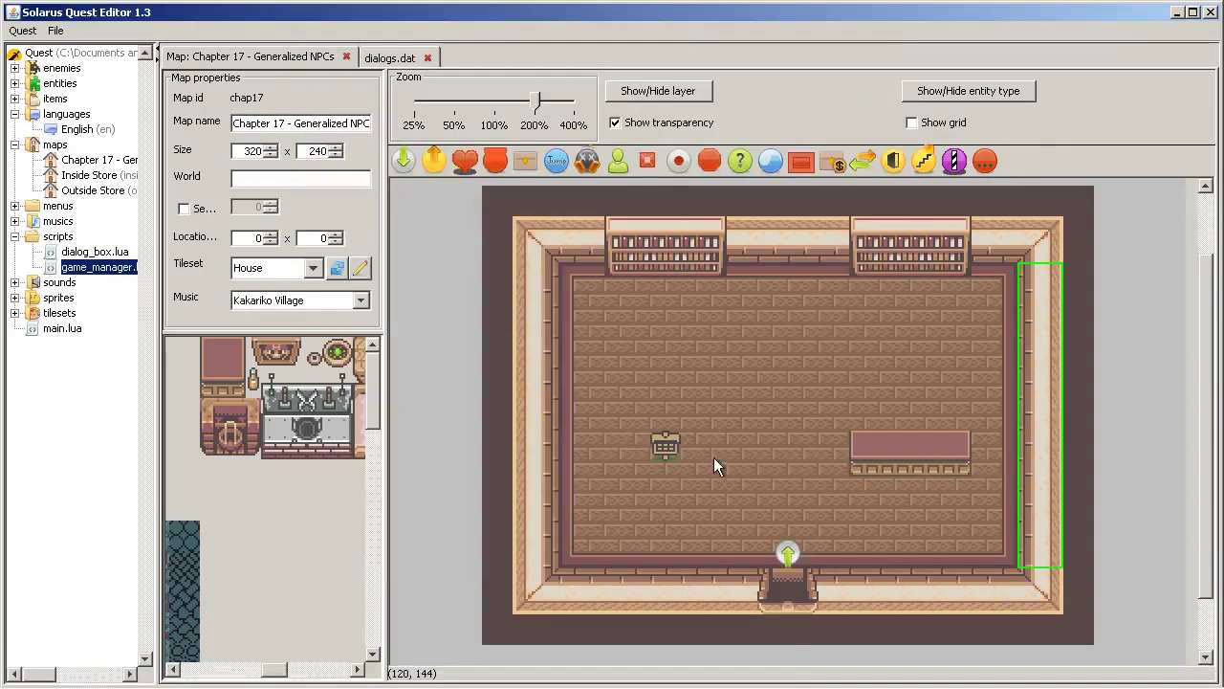
- Check the sign's direction setting without changing it and close the test game that is still running
right_click(671, 441)
mouse_move(727, 559)
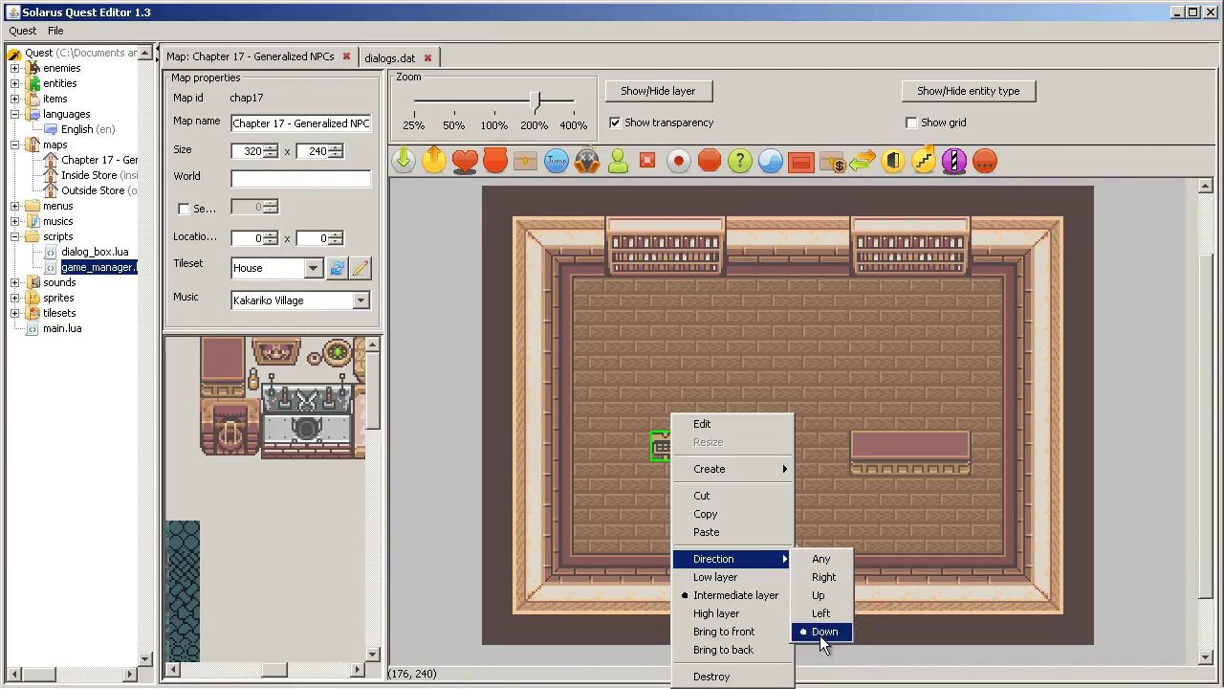
left_click(910, 630)
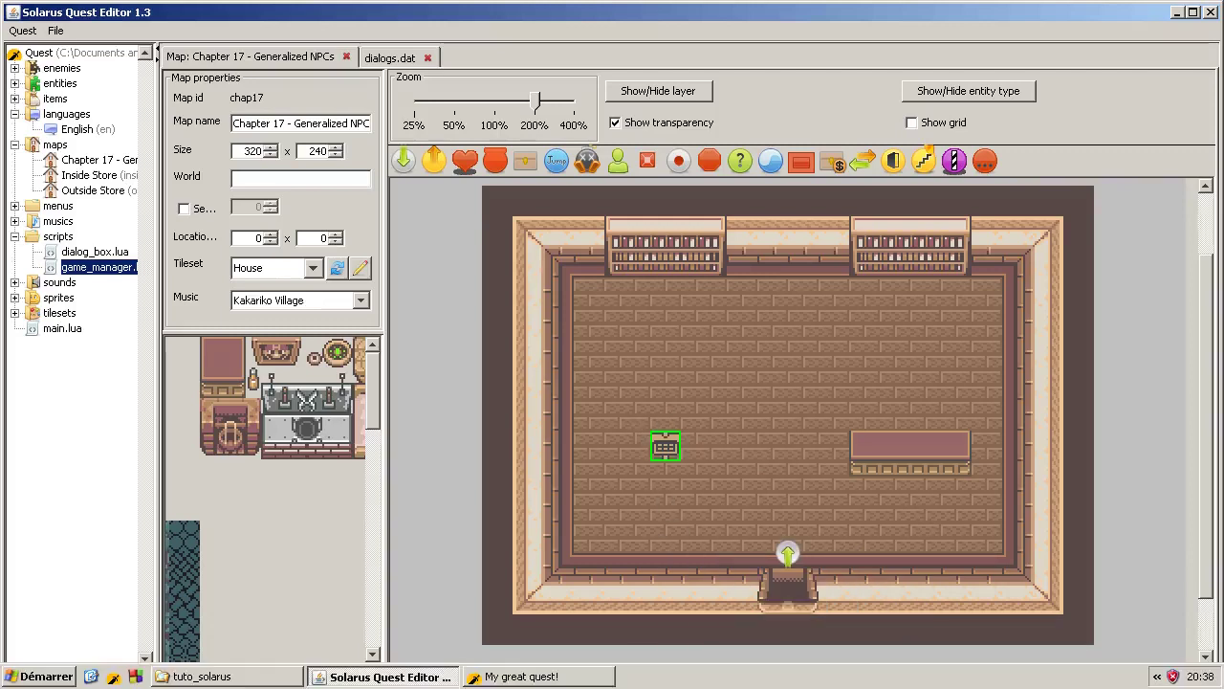
left_click(572, 679)
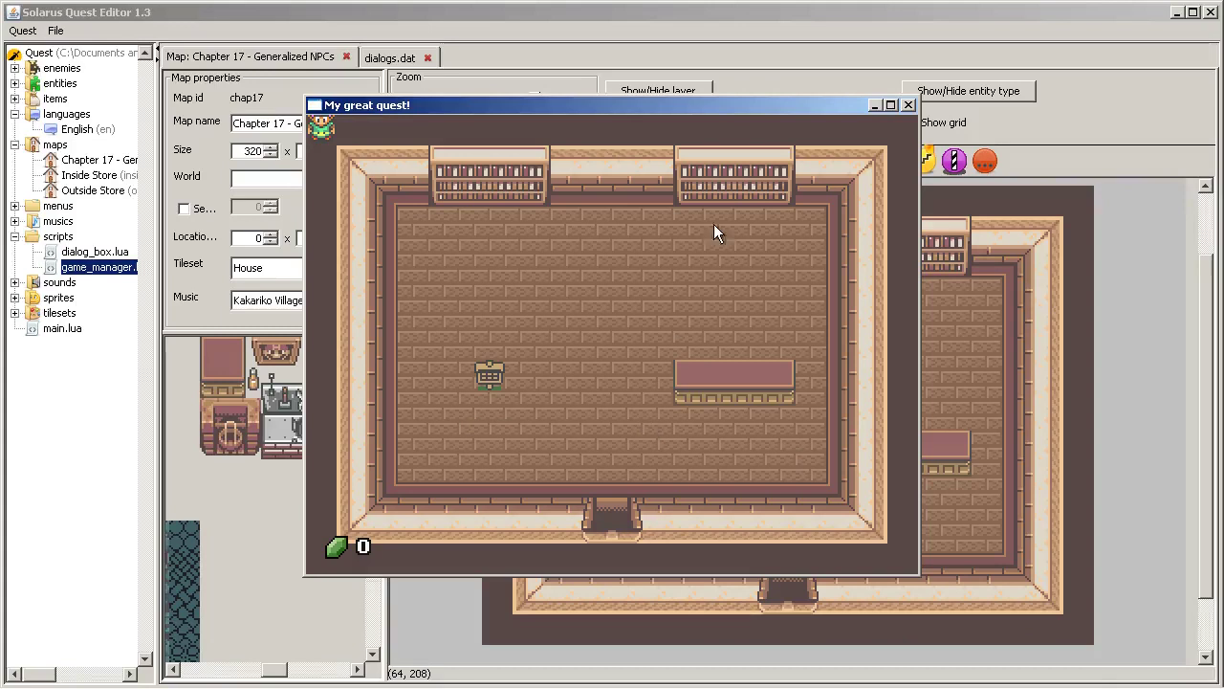
key("Escape")
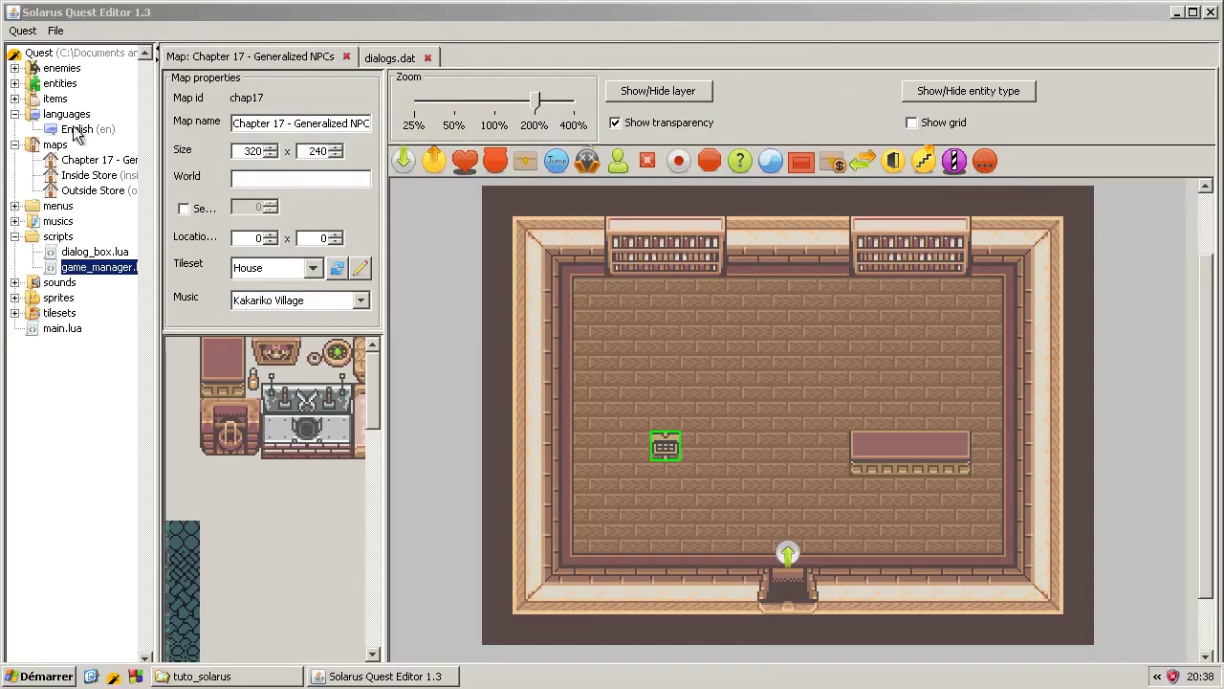
- Save the map, test-run the quest and read the sign with the hero standing below it
left_click(56, 31)
left_click(81, 85)
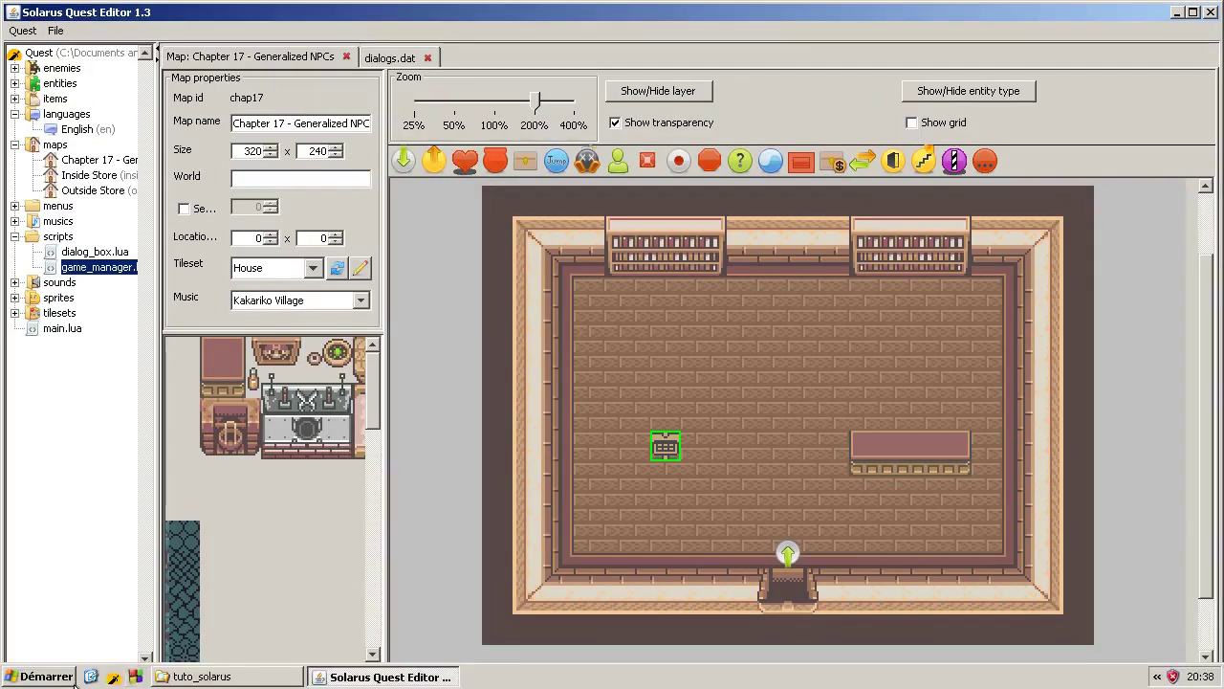
left_click(113, 676)
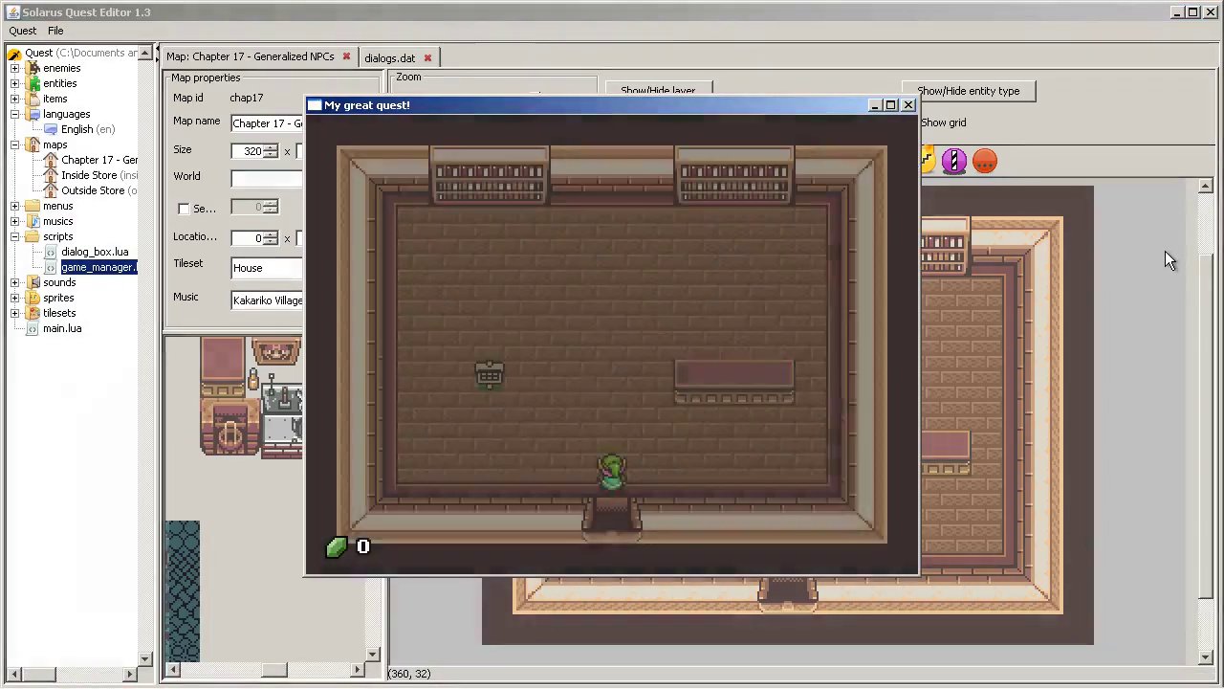
key("Left")
key("Up")
key("space")
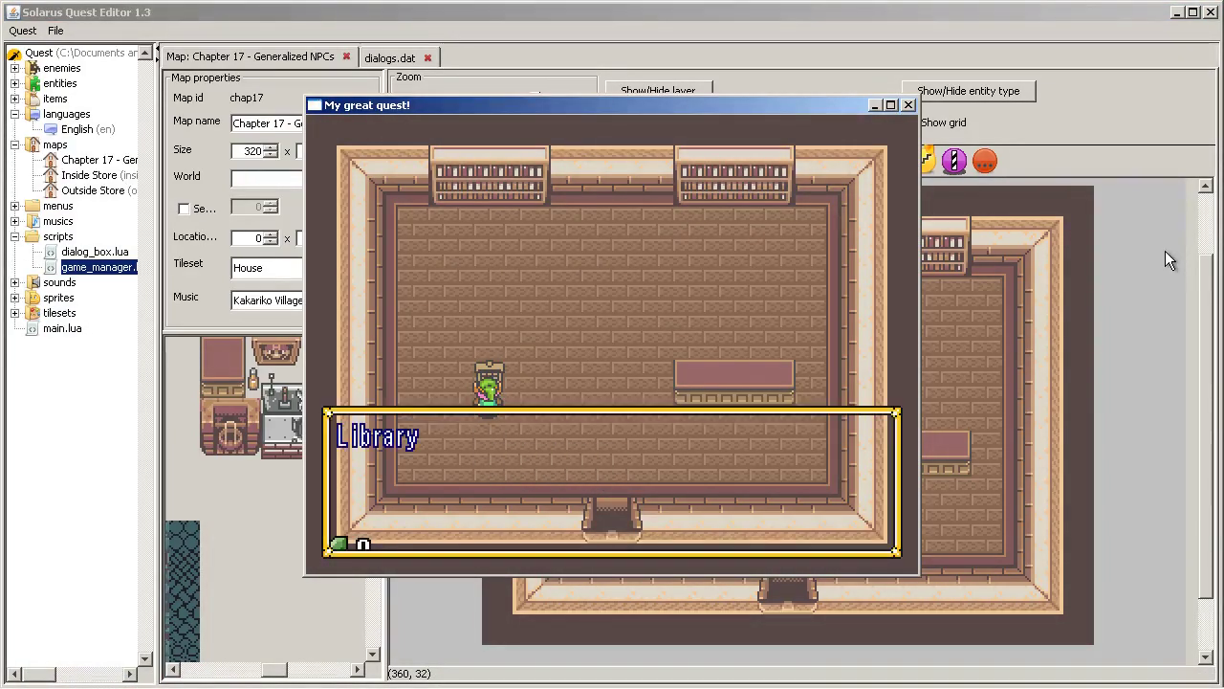
key("space")
- Walk the hero around the sign to try it from its right and left sides, and close the game
key("Right")
key("Up")
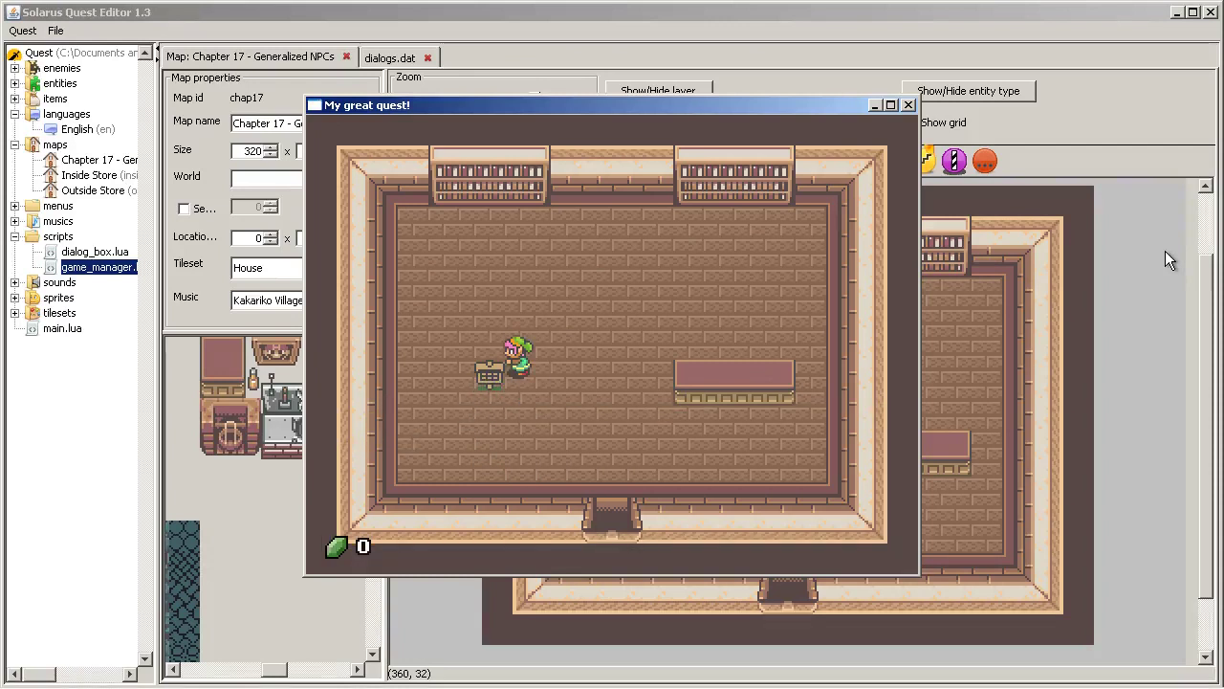
key("Up")
key("Left")
key("Down")
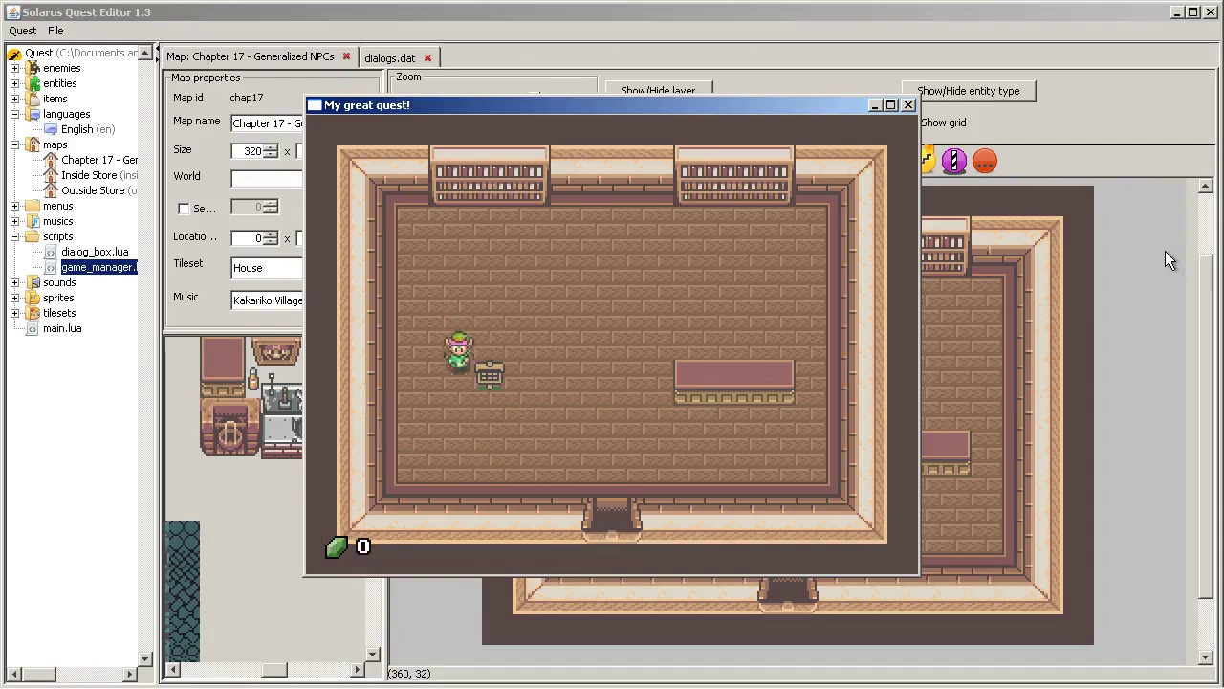
key("Right")
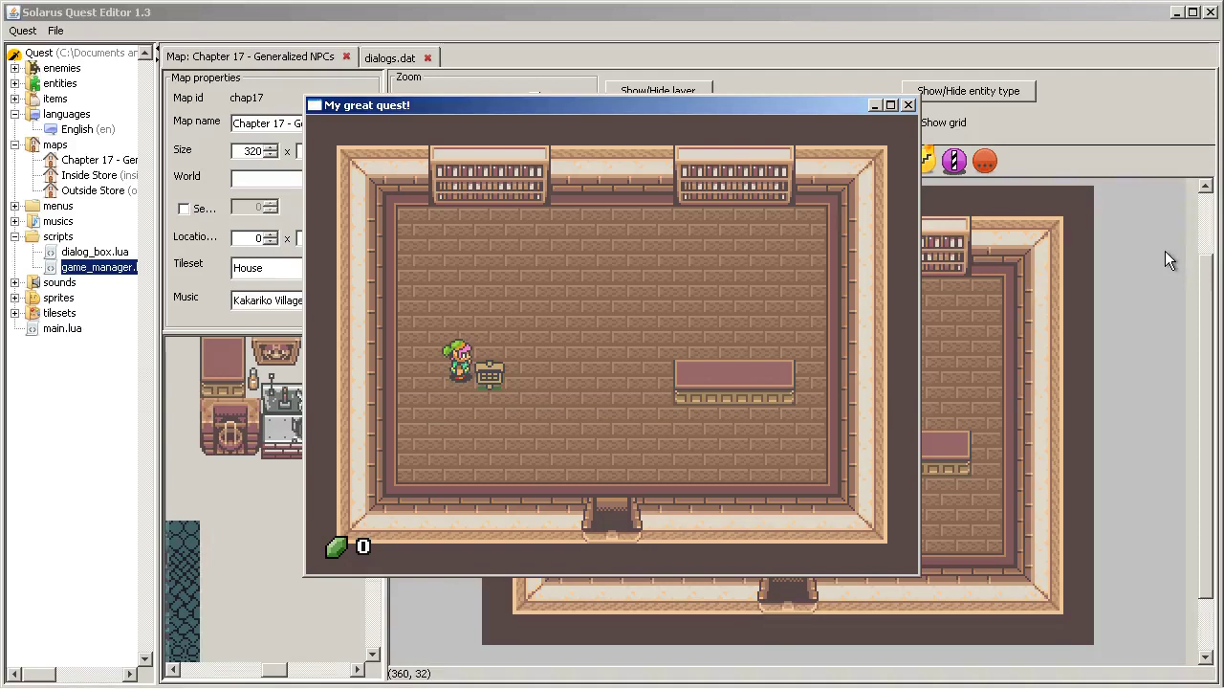
left_click(908, 106)
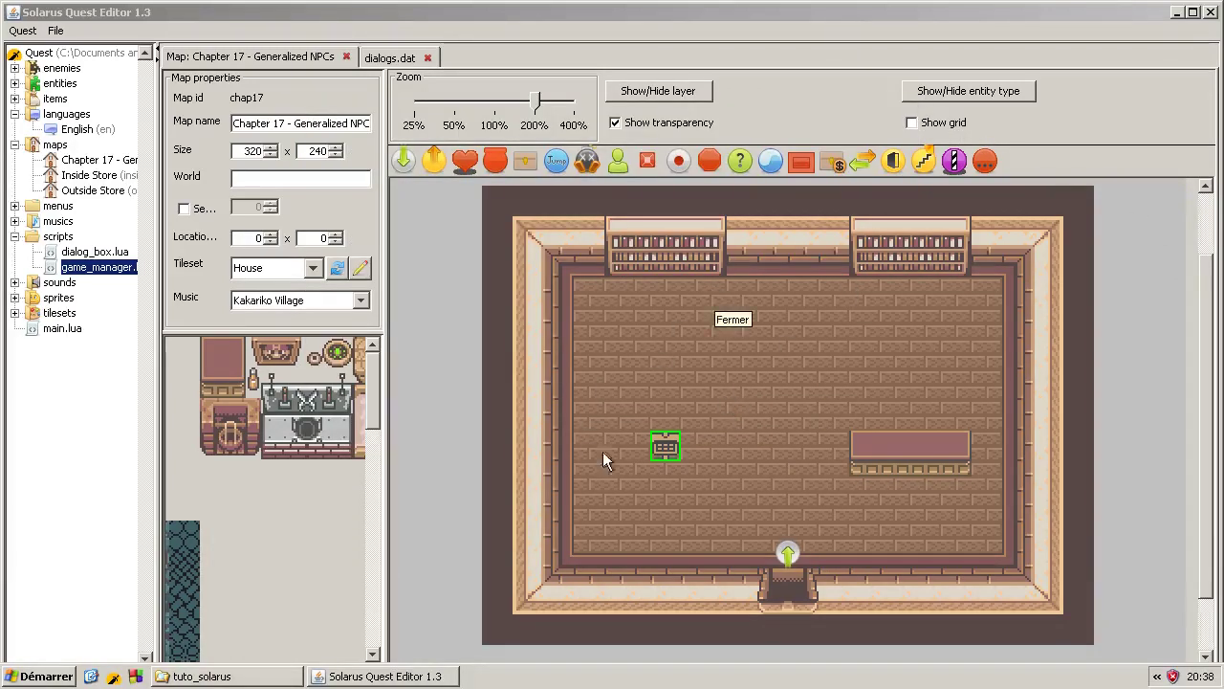
- Set the sign's direction to Any and save the map
right_click(663, 448)
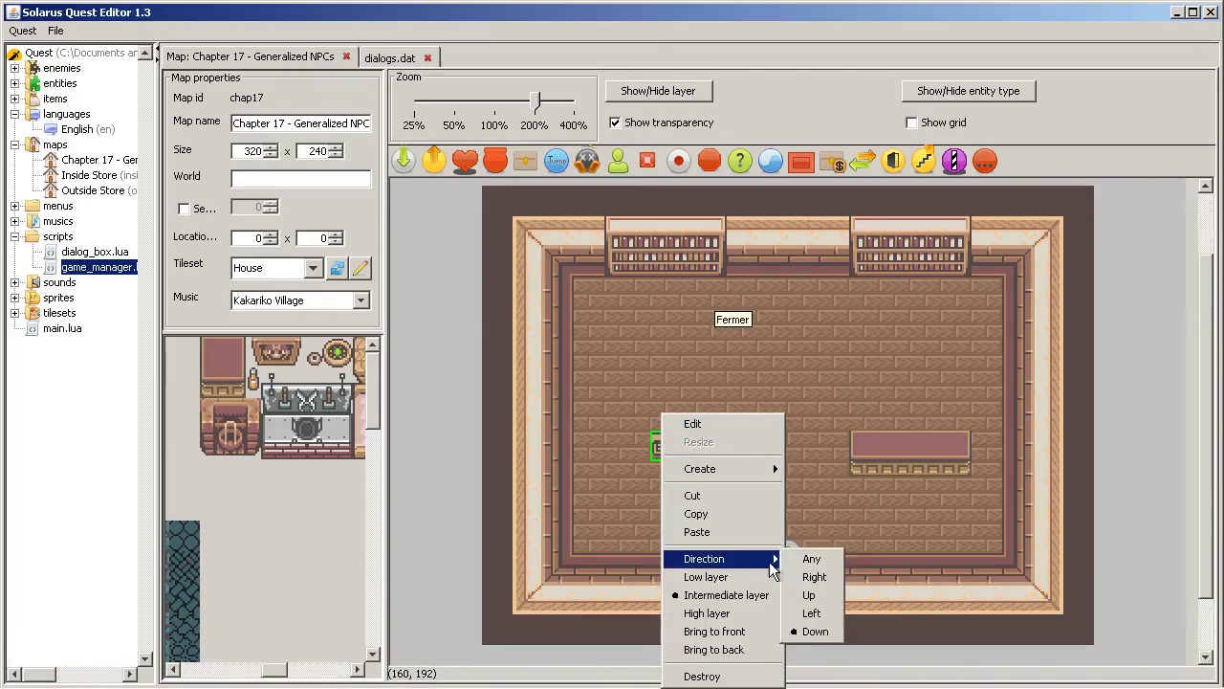
left_click(812, 560)
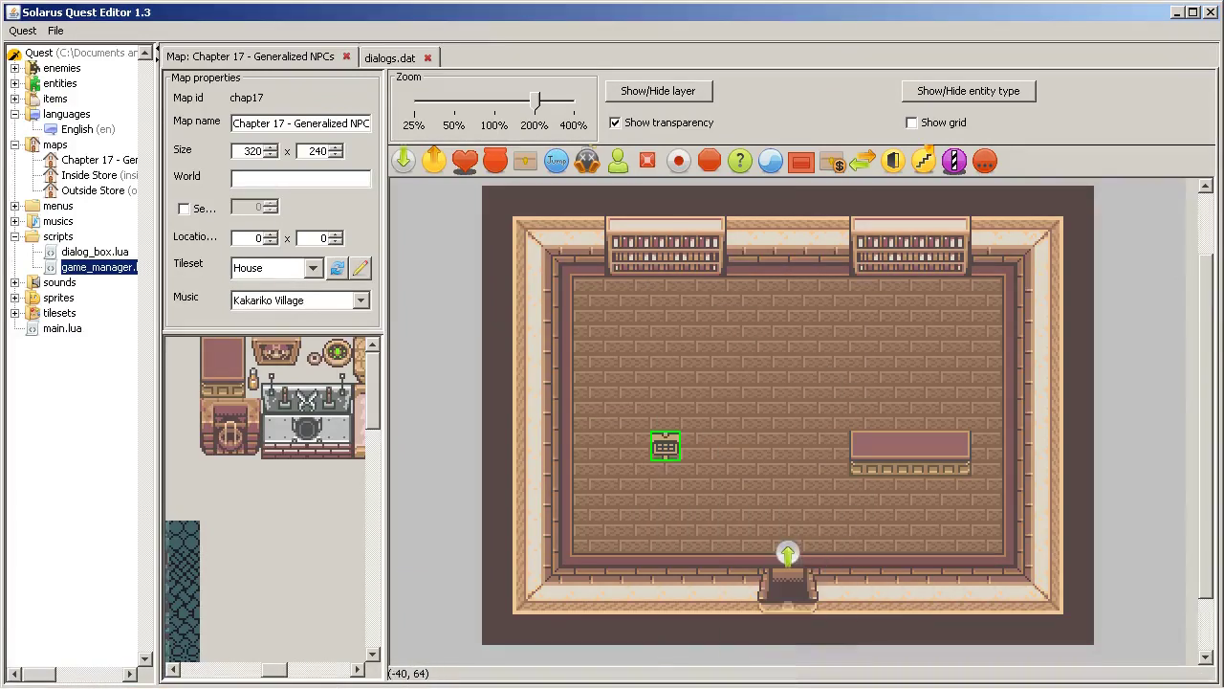
left_click(55, 31)
left_click(84, 106)
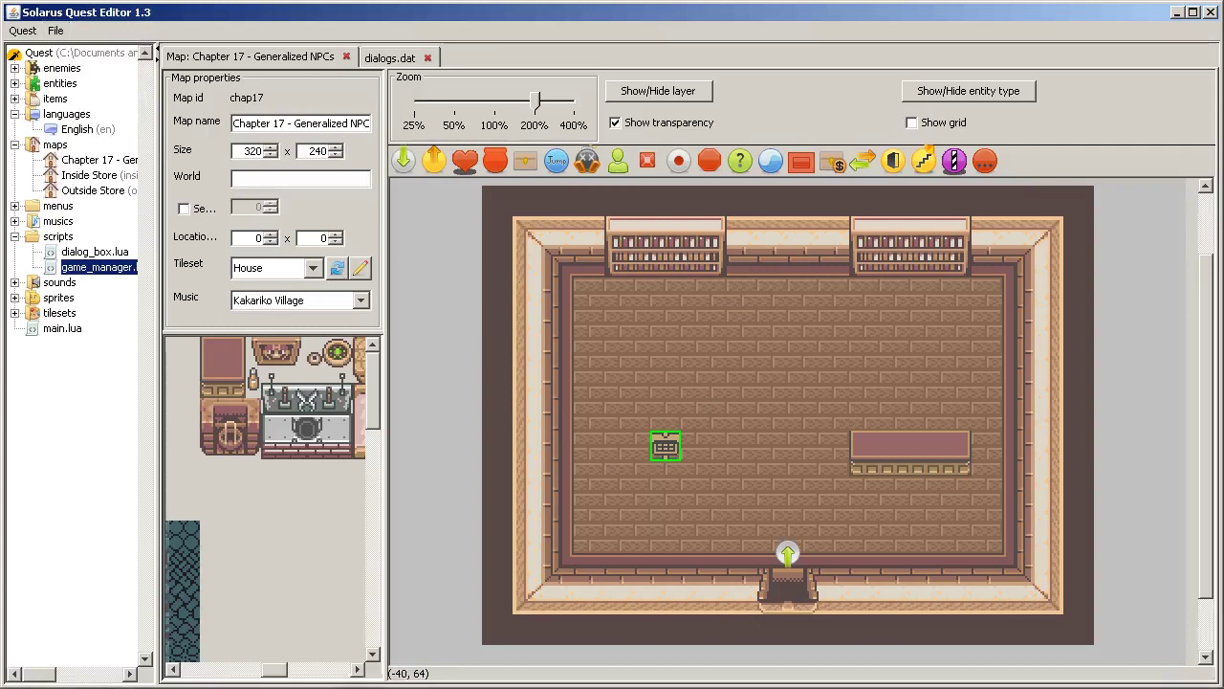
- Test-run the quest, try the sign from its right and left sides, and return to the map
left_click(864, 481)
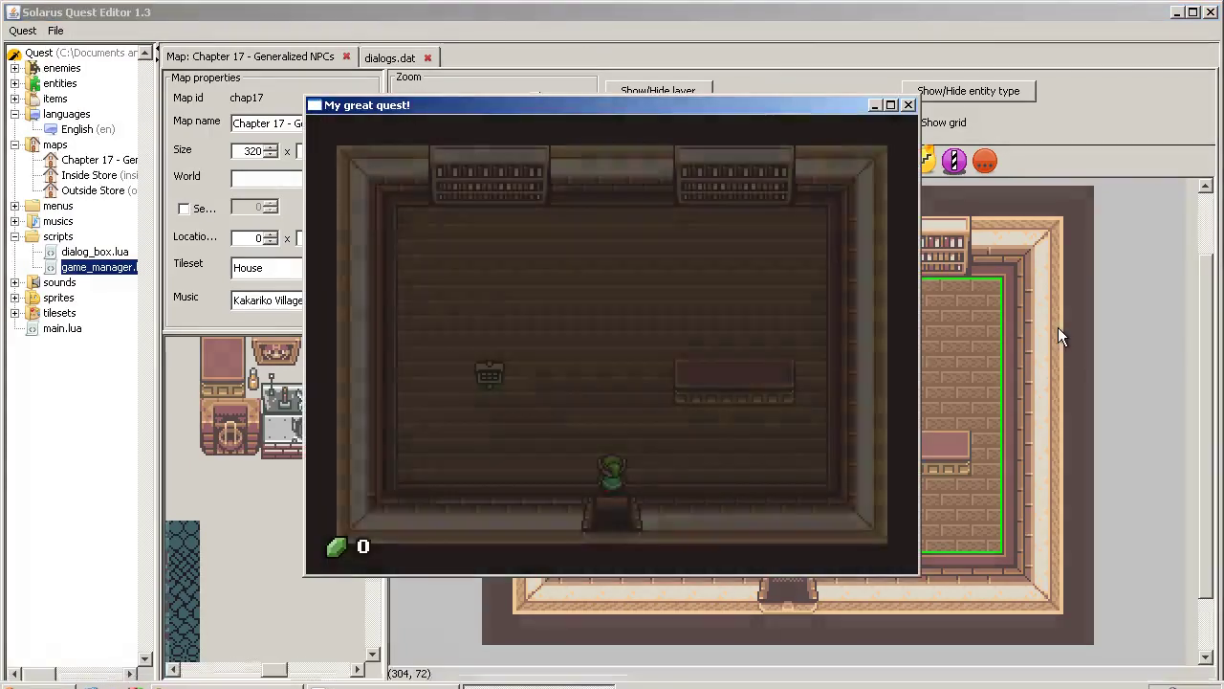
key("Up")
key("Left")
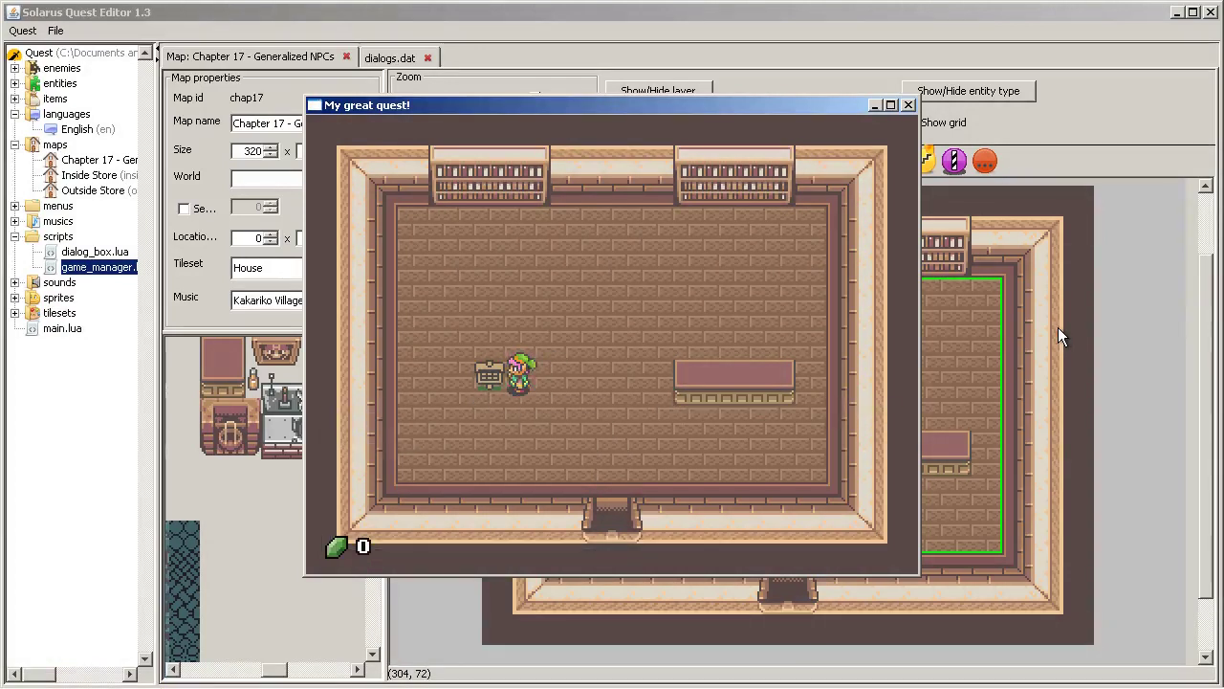
key("Up")
key("Left")
key("Down")
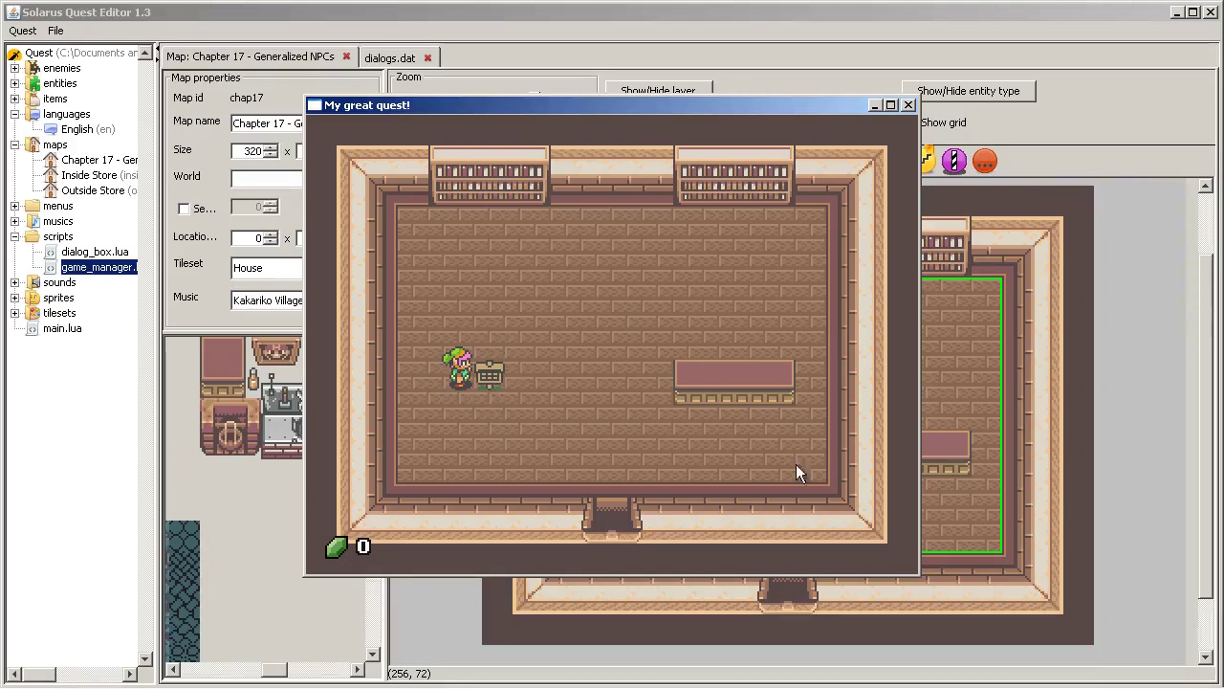
left_click(908, 105)
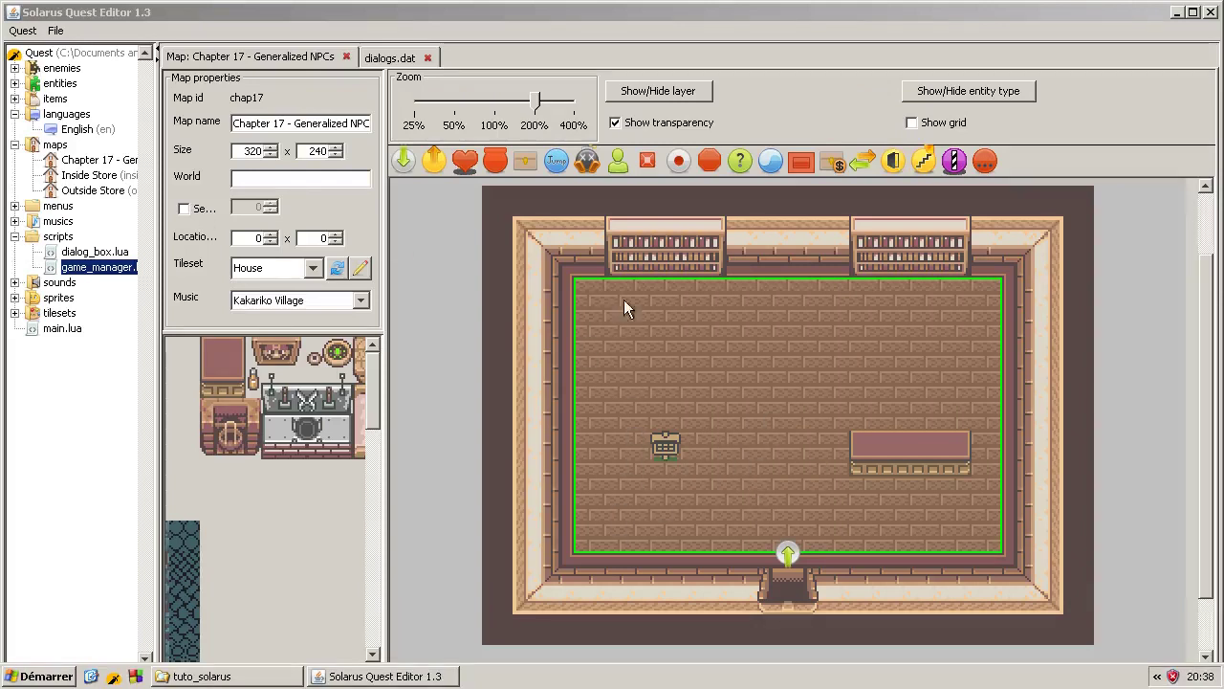
left_click(418, 388)
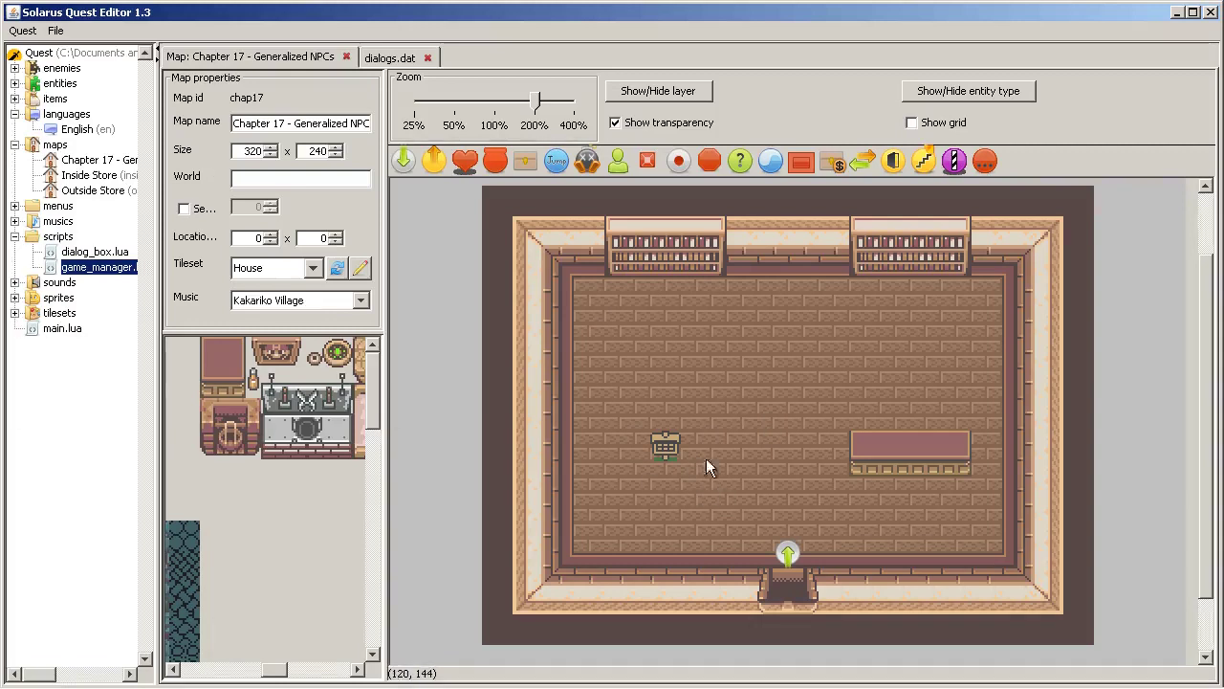
- Open the Sign sprite from the entities sprites and view the four directions of its stopped animation
left_click(33, 297)
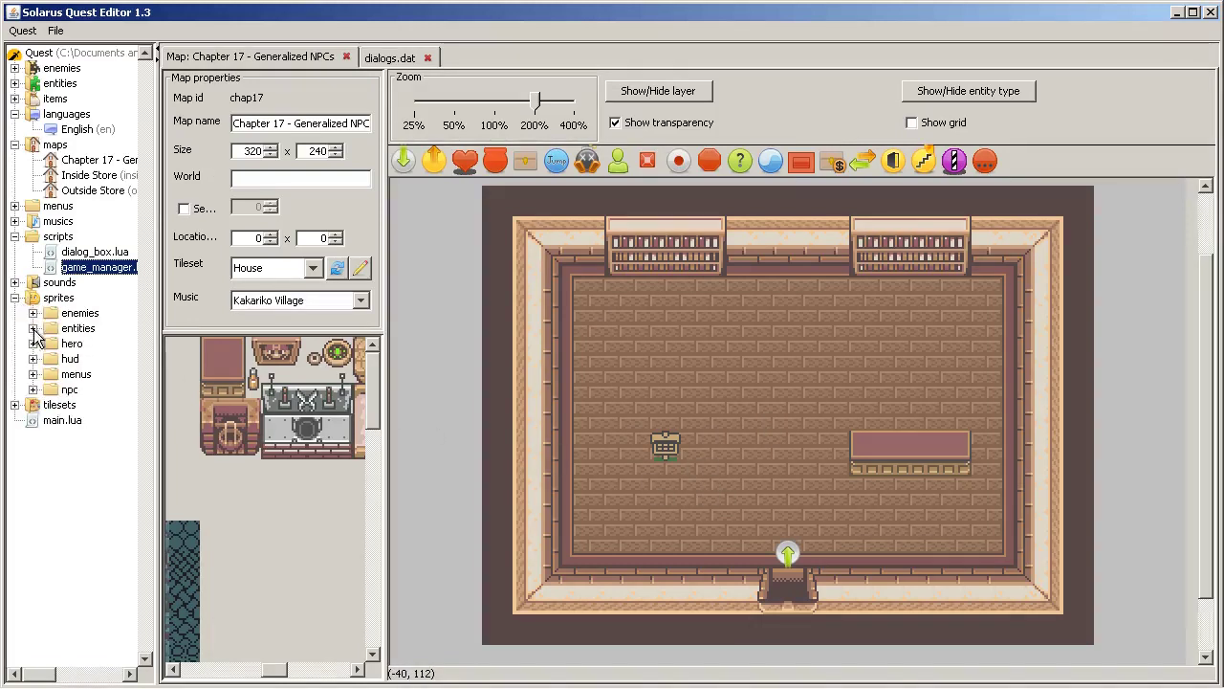
left_click(34, 328)
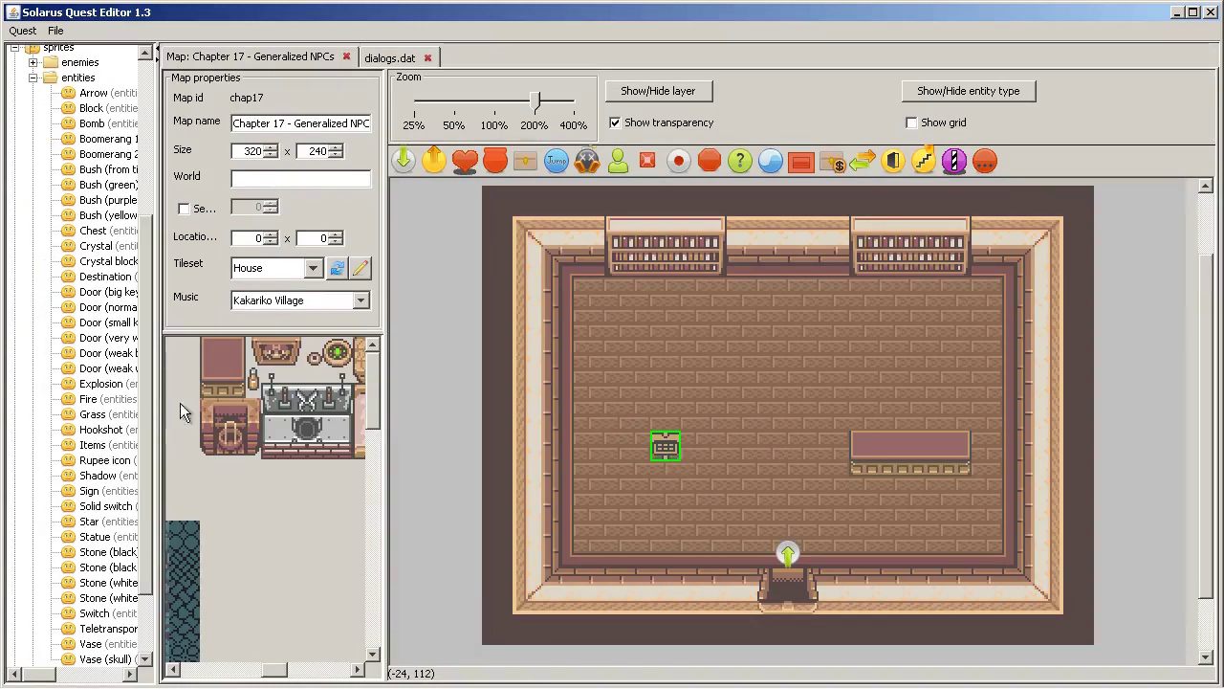
double_click(106, 493)
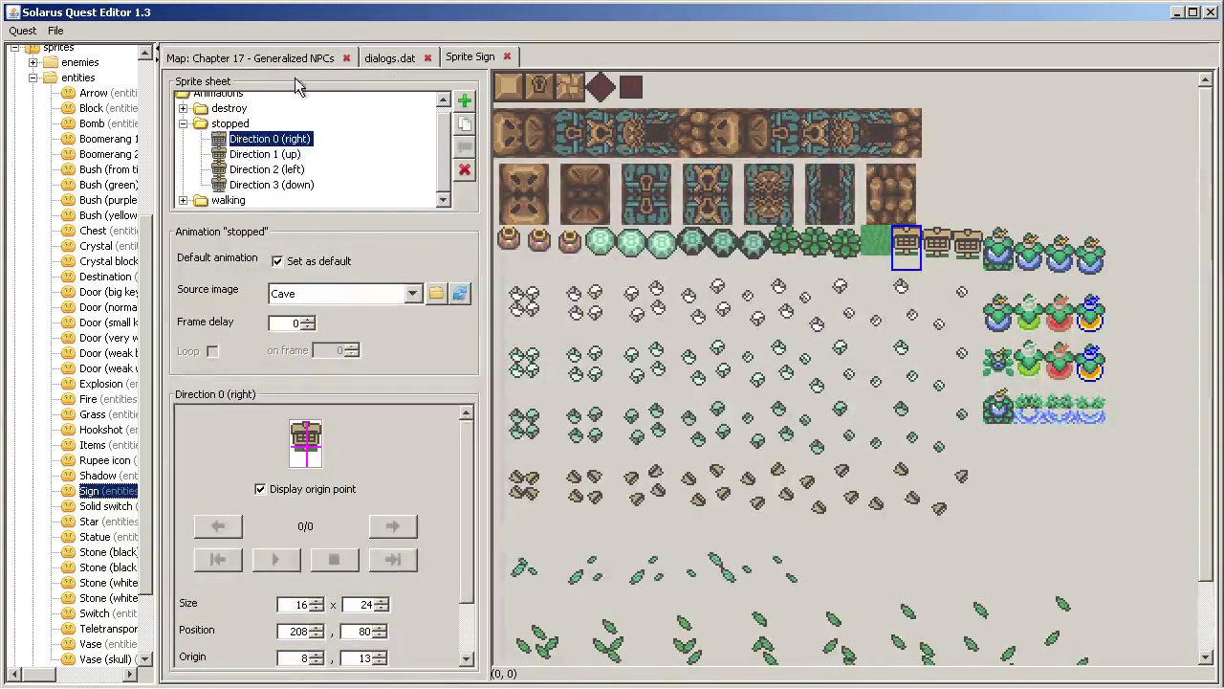
left_click(275, 154)
left_click(278, 185)
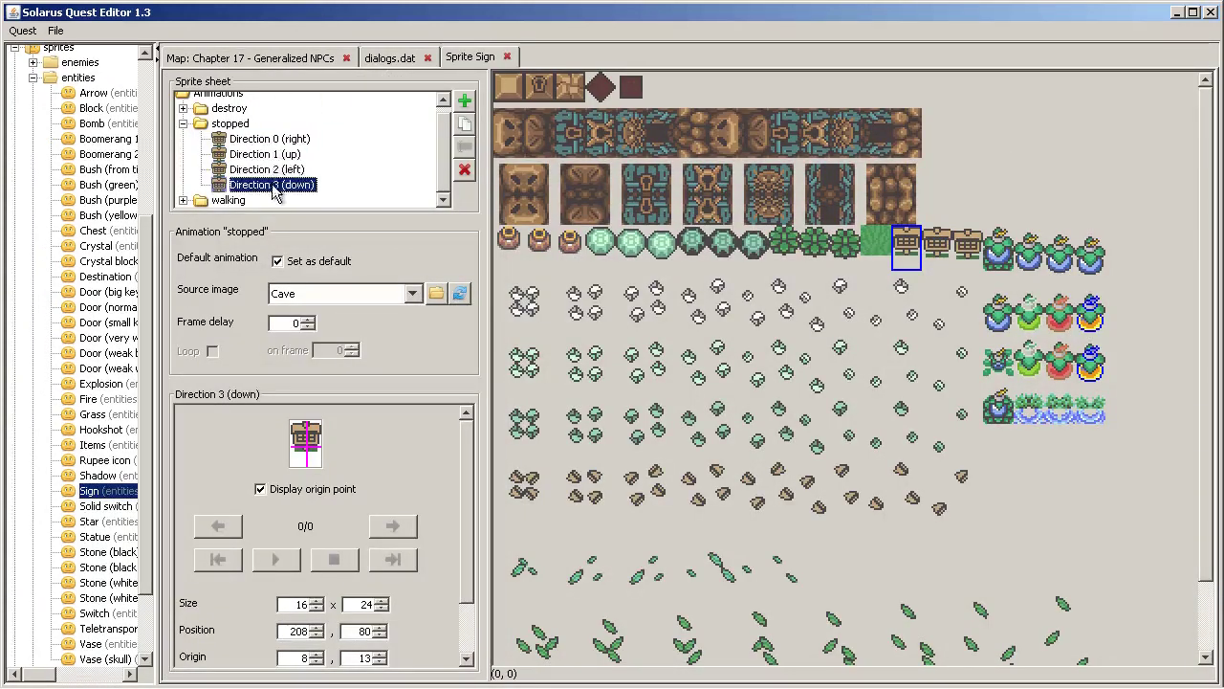
left_click(277, 170)
left_click(277, 139)
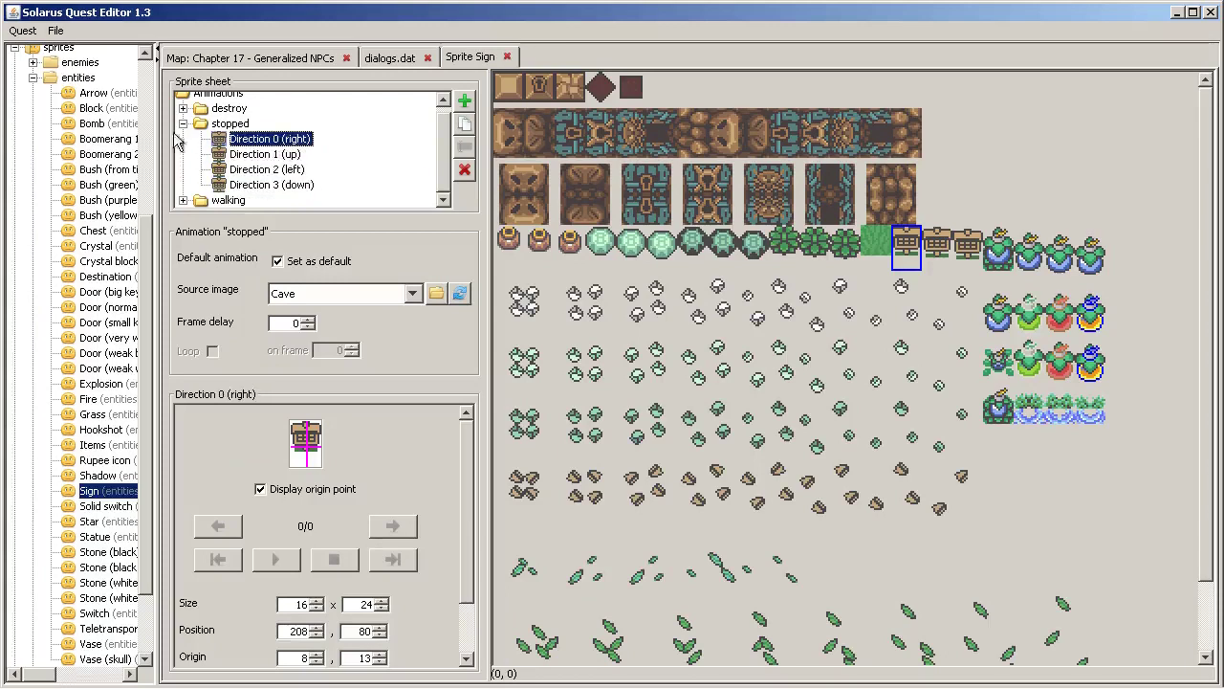
- Examine the directions of the Sign sprite's walking and destroy animations
left_click(183, 200)
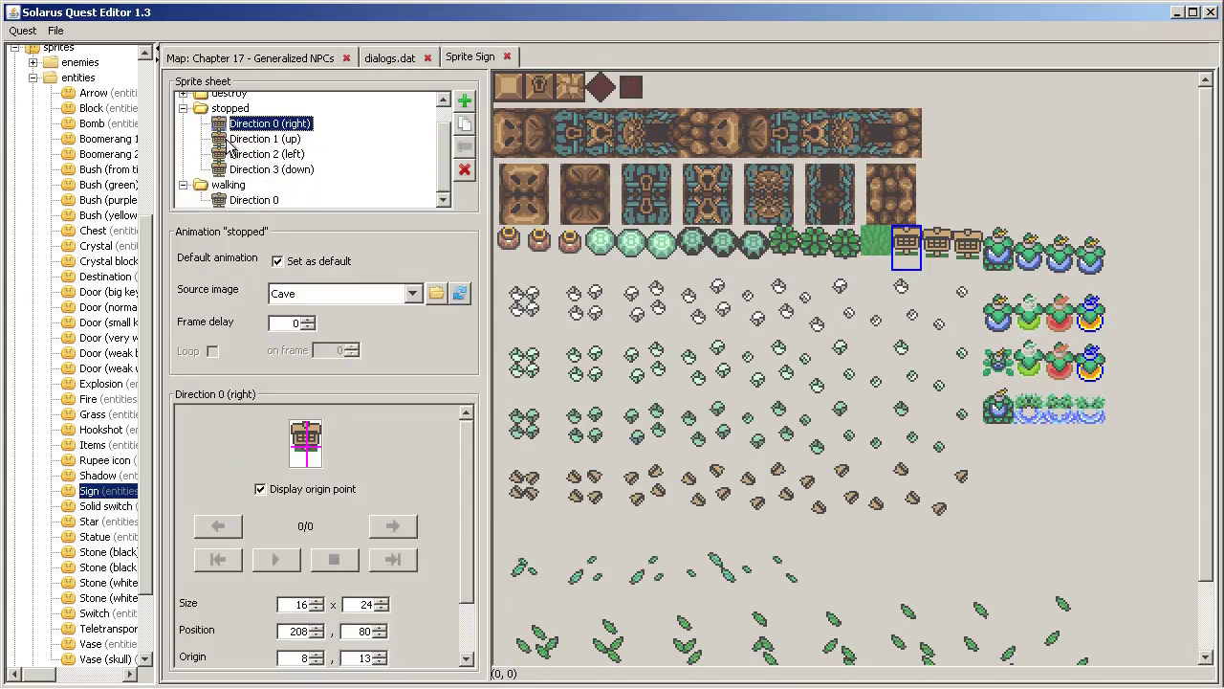
left_click(266, 200)
scroll(235, 199, "up", 1)
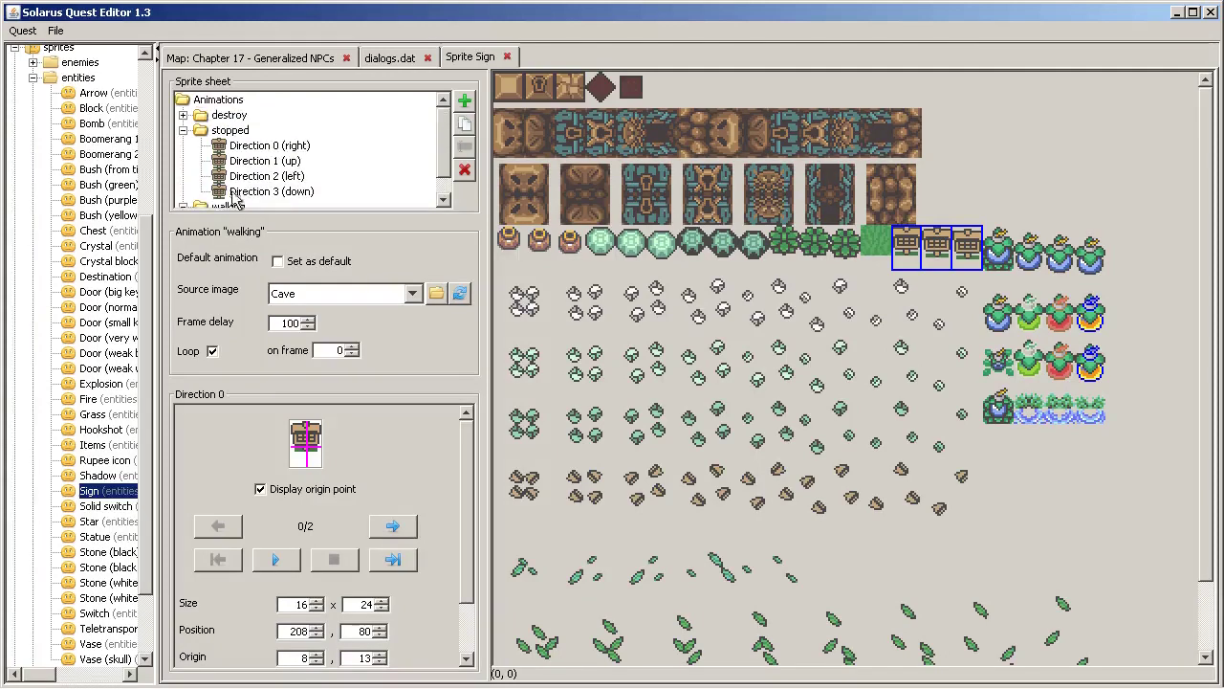
scroll(187, 201, "down", 1)
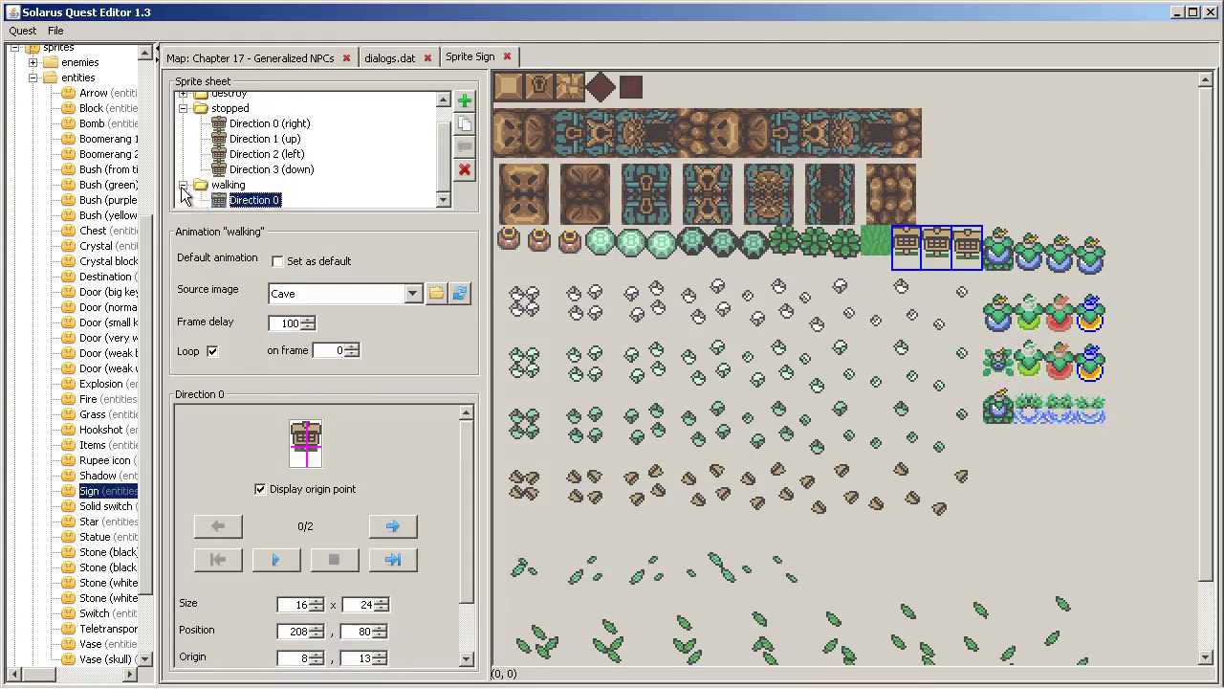
left_click(183, 185)
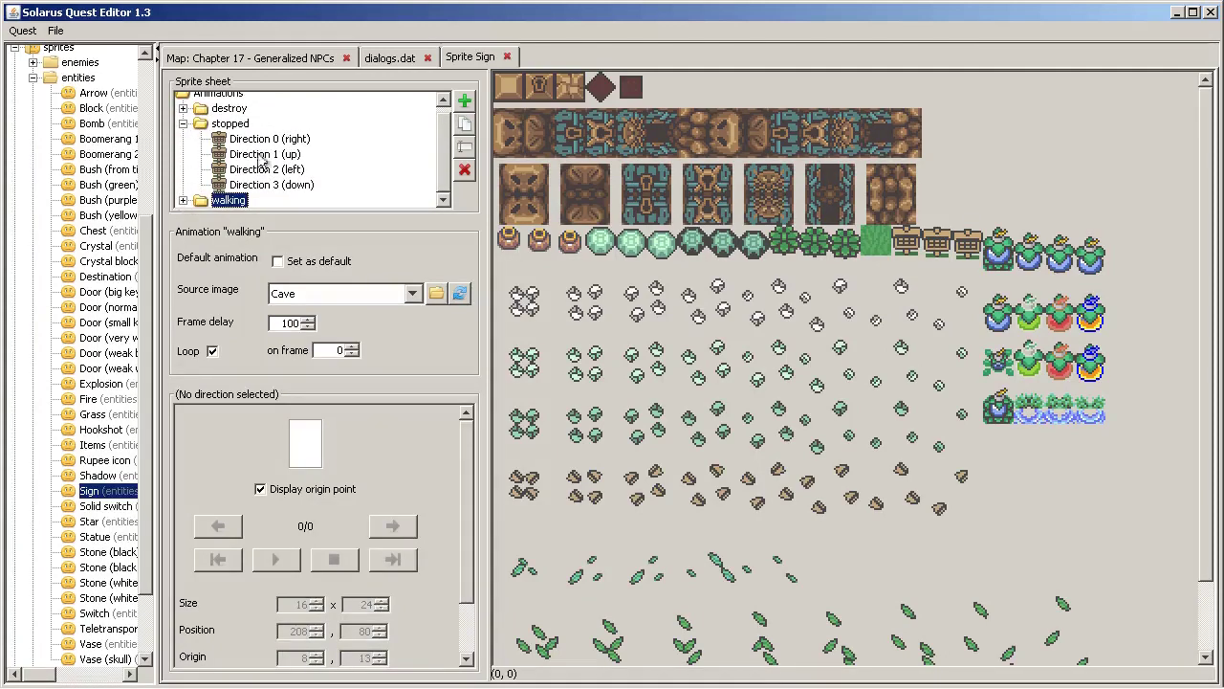
left_click(182, 108)
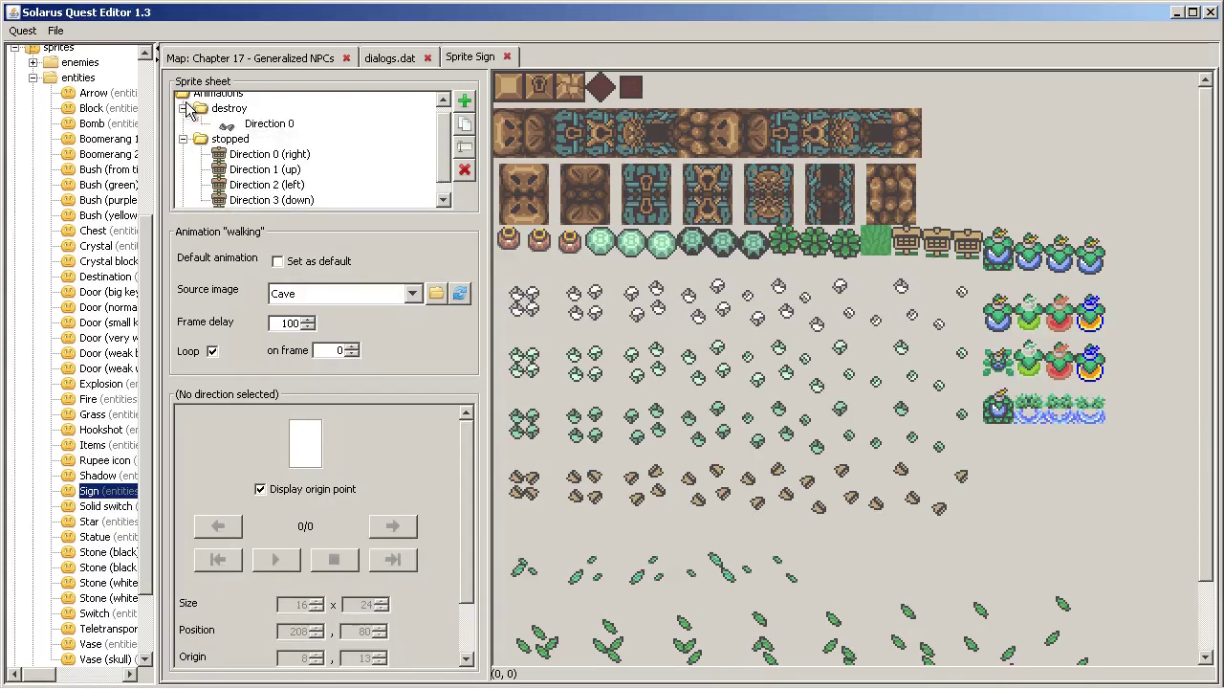
left_click(183, 108)
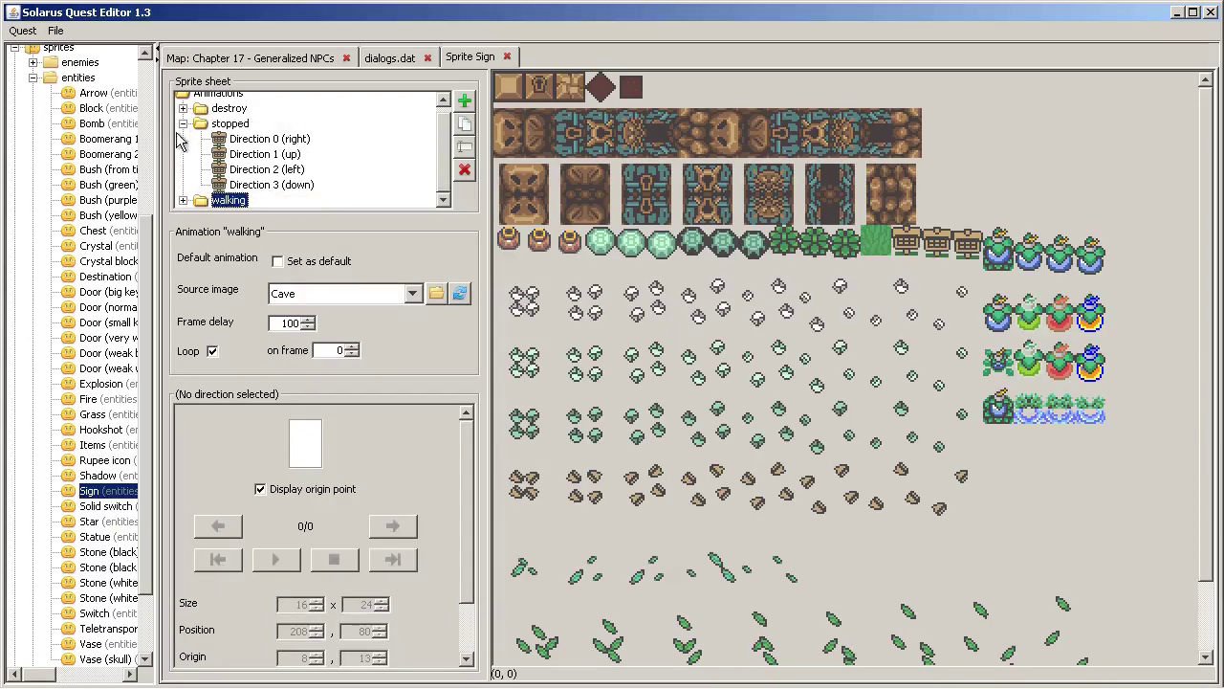
left_click(183, 200)
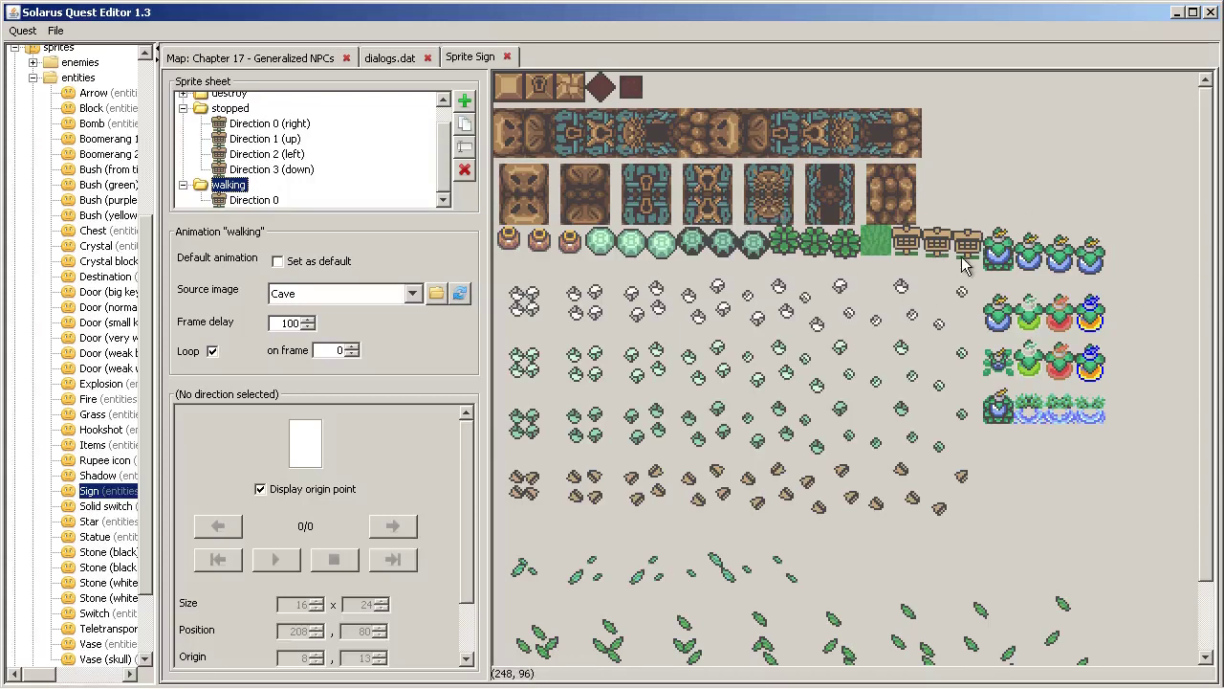
- Close the Sign sprite, return to the Chapter 17 map and collapse the sprites folder
left_click(507, 58)
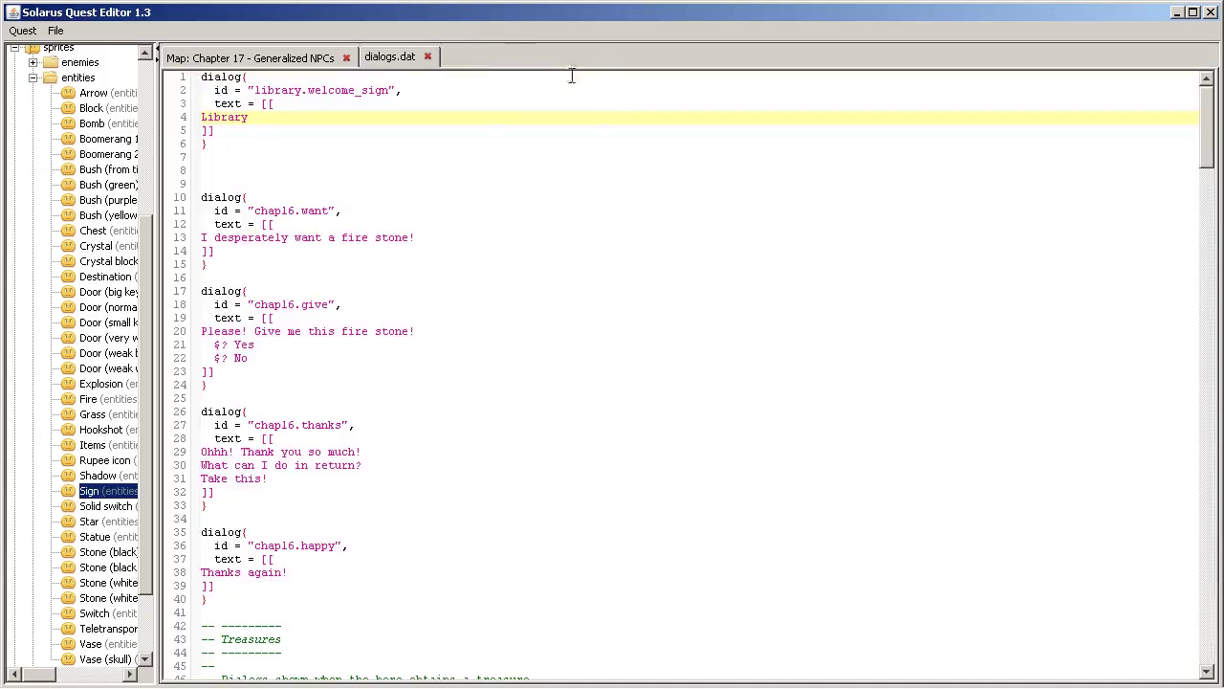
left_click(283, 58)
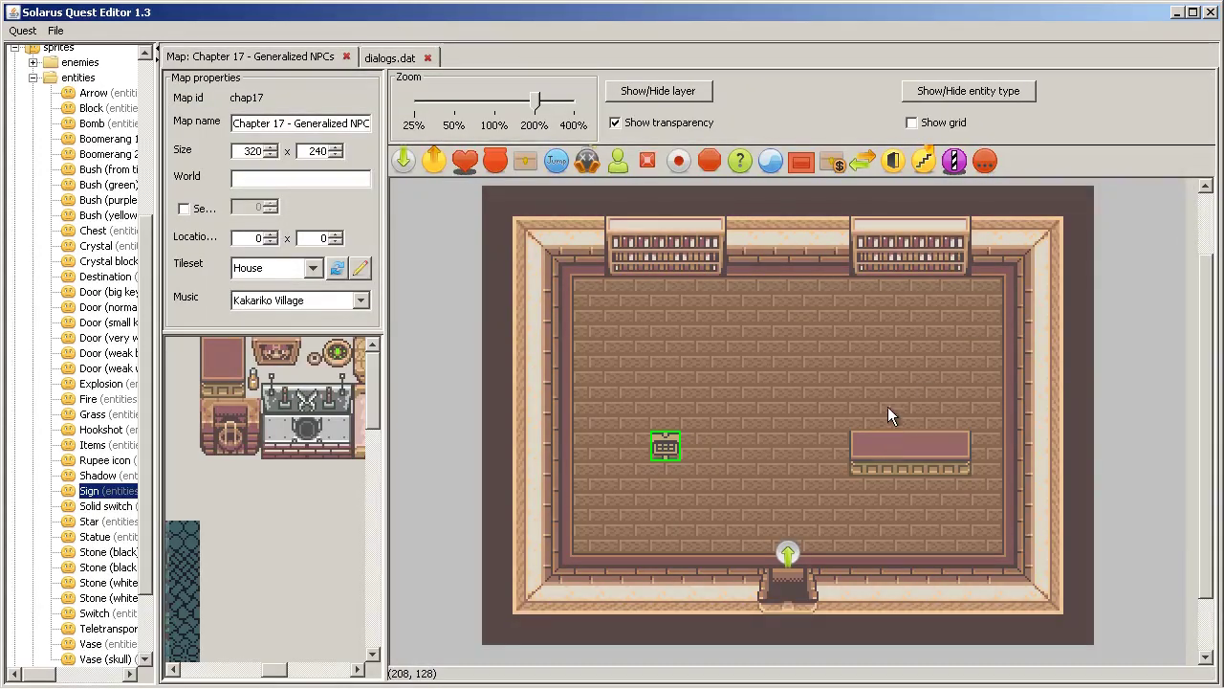
left_click(23, 30)
left_click(19, 108)
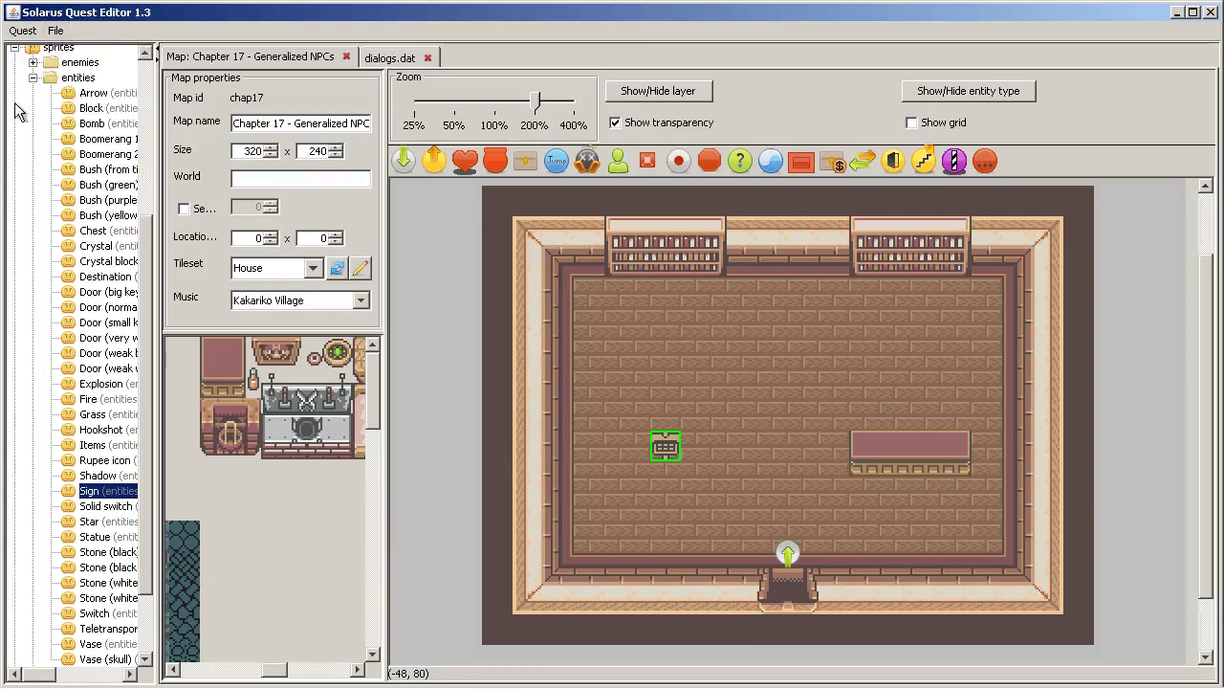
left_click(14, 47)
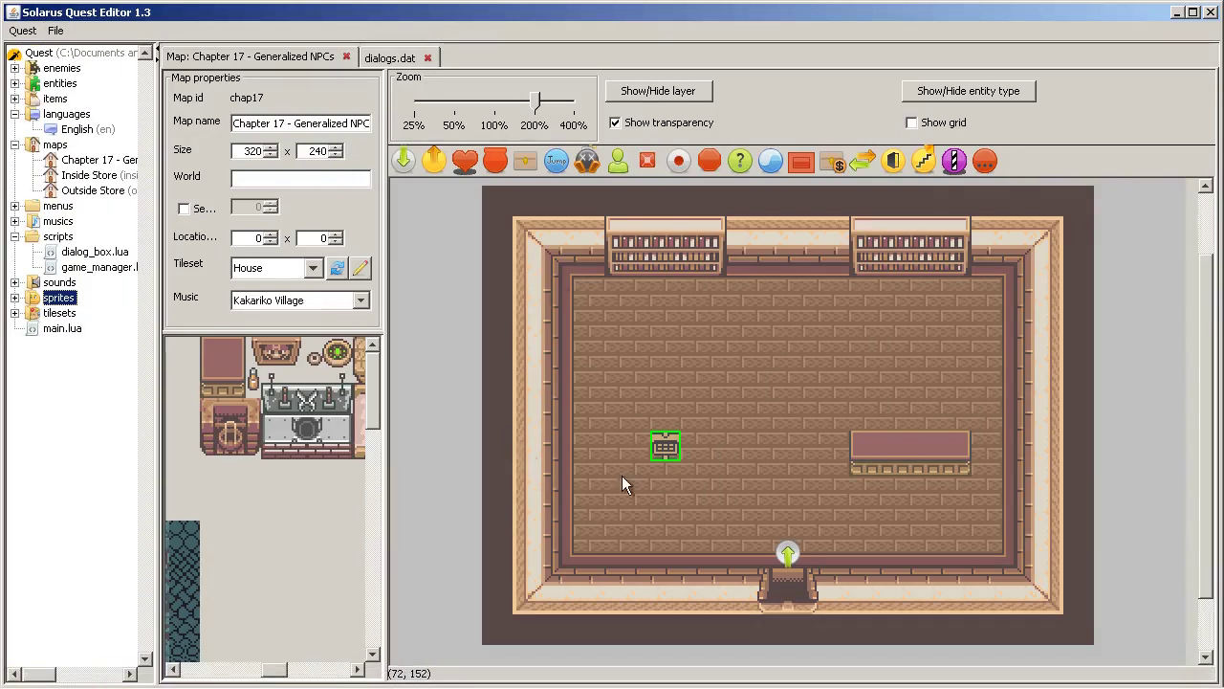
- Add an NPC directly behind the counter on the map and name it "receptionnist"
left_click(724, 588)
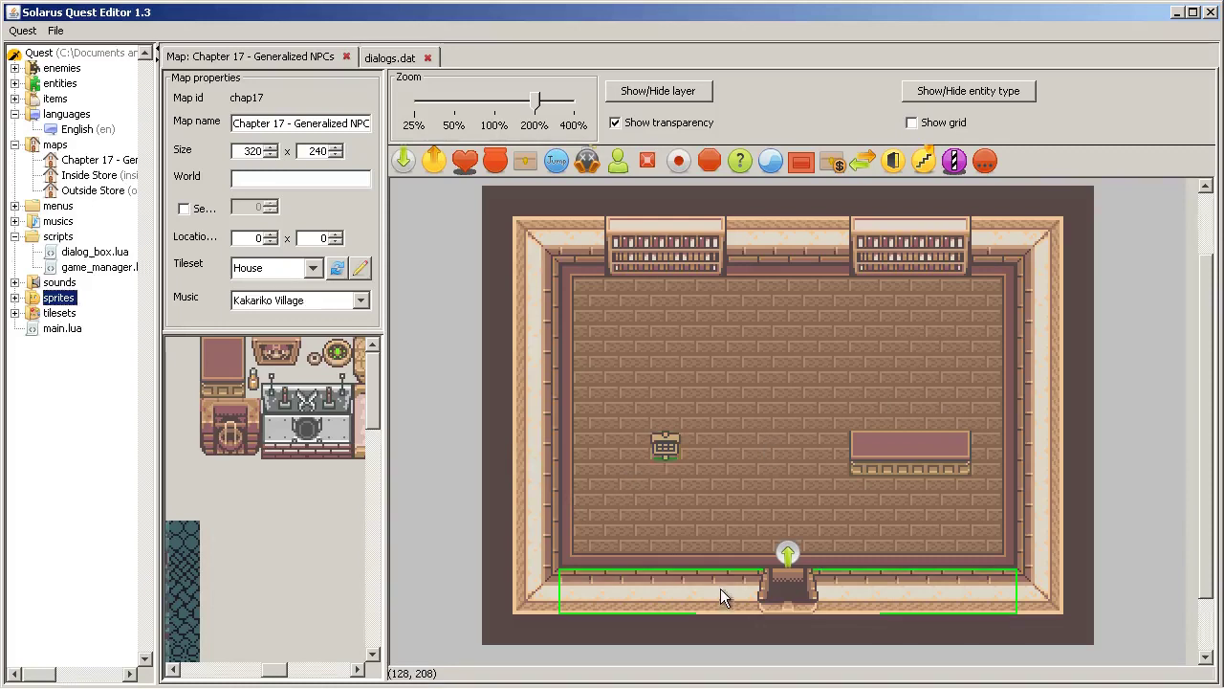
left_click(677, 438)
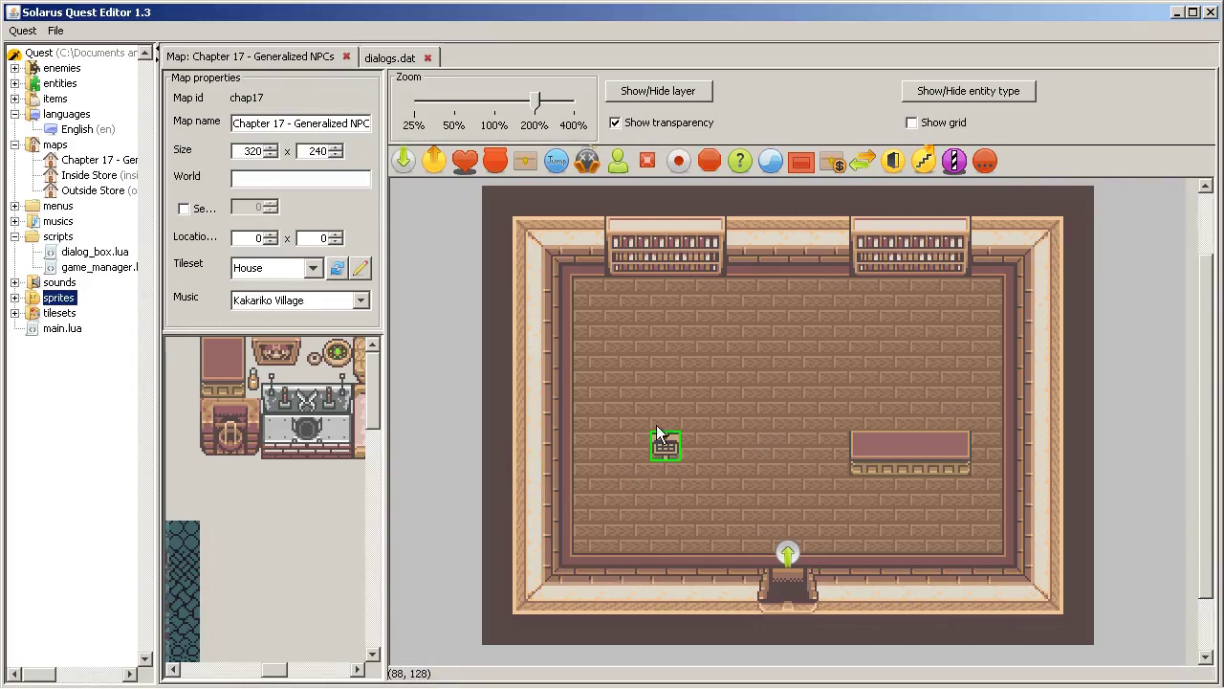
left_click(618, 161)
left_click(909, 415)
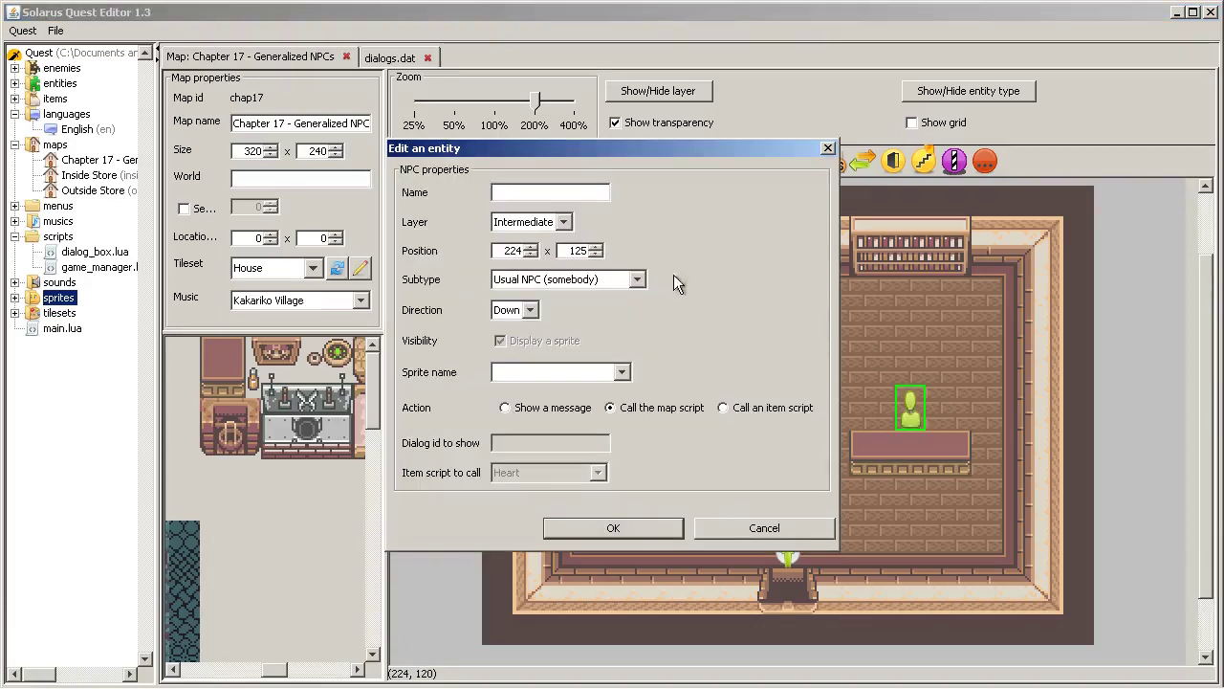
type("receptionnist")
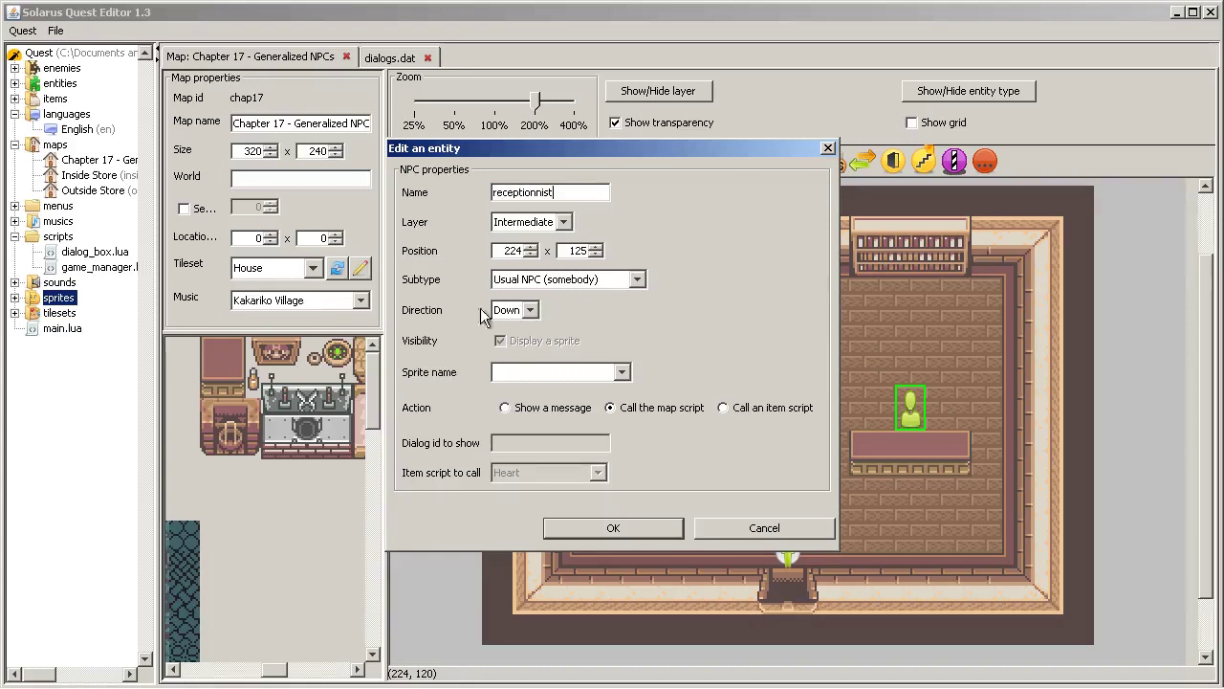
left_click(521, 310)
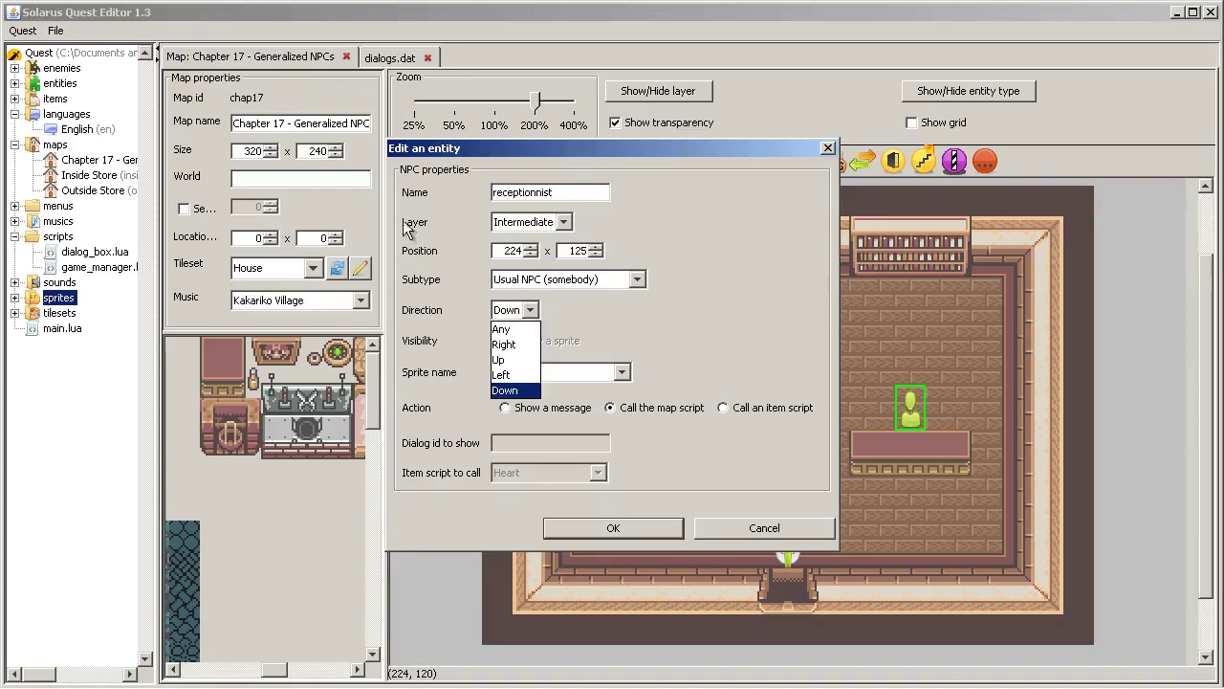
left_click(449, 186)
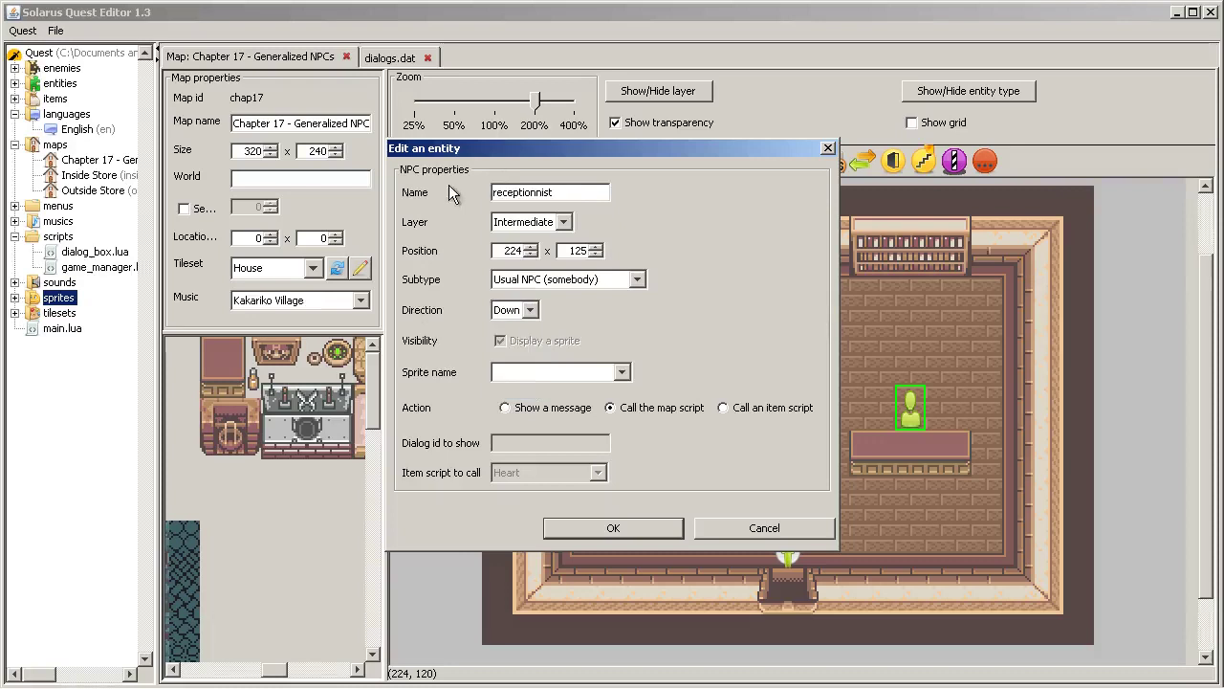
double_click(560, 188)
left_click(561, 188)
- Give the receptionist the "ALTTP villager 3" sprite and make it show the dialog "library.receptionnist"
left_click(530, 310)
left_click(533, 313)
left_click(623, 374)
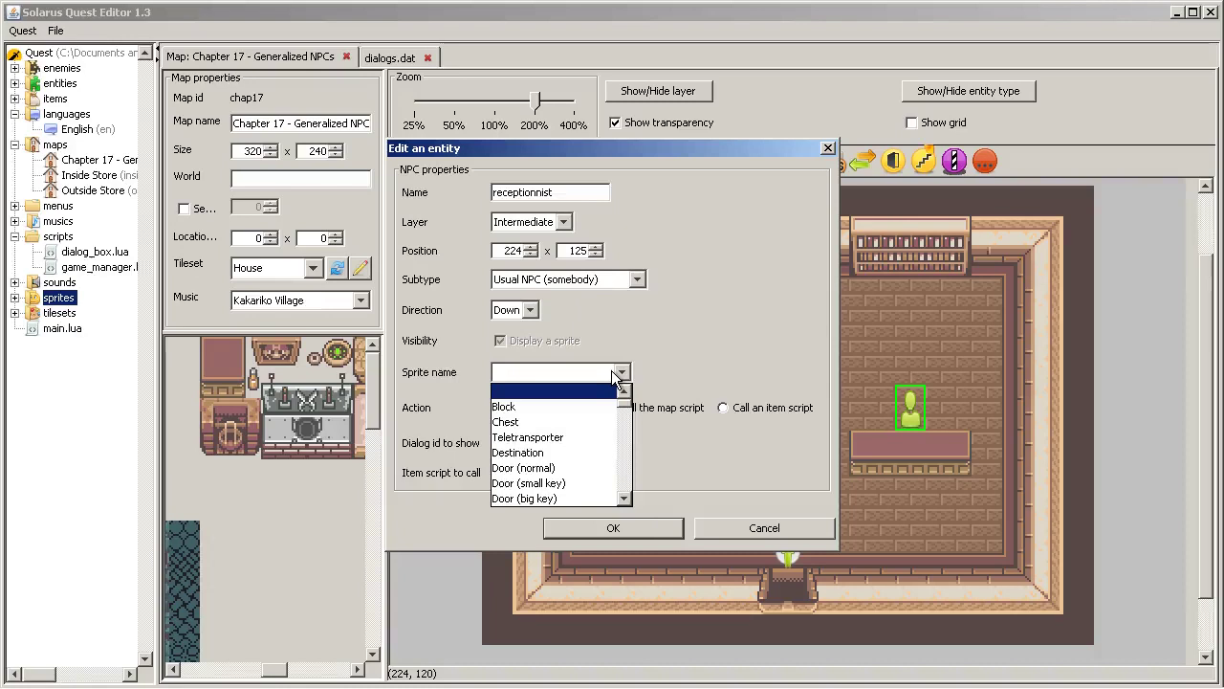
mouse_move(623, 409)
left_mouse_down()
mouse_move(624, 436)
mouse_move(622, 421)
left_mouse_up()
left_click(536, 483)
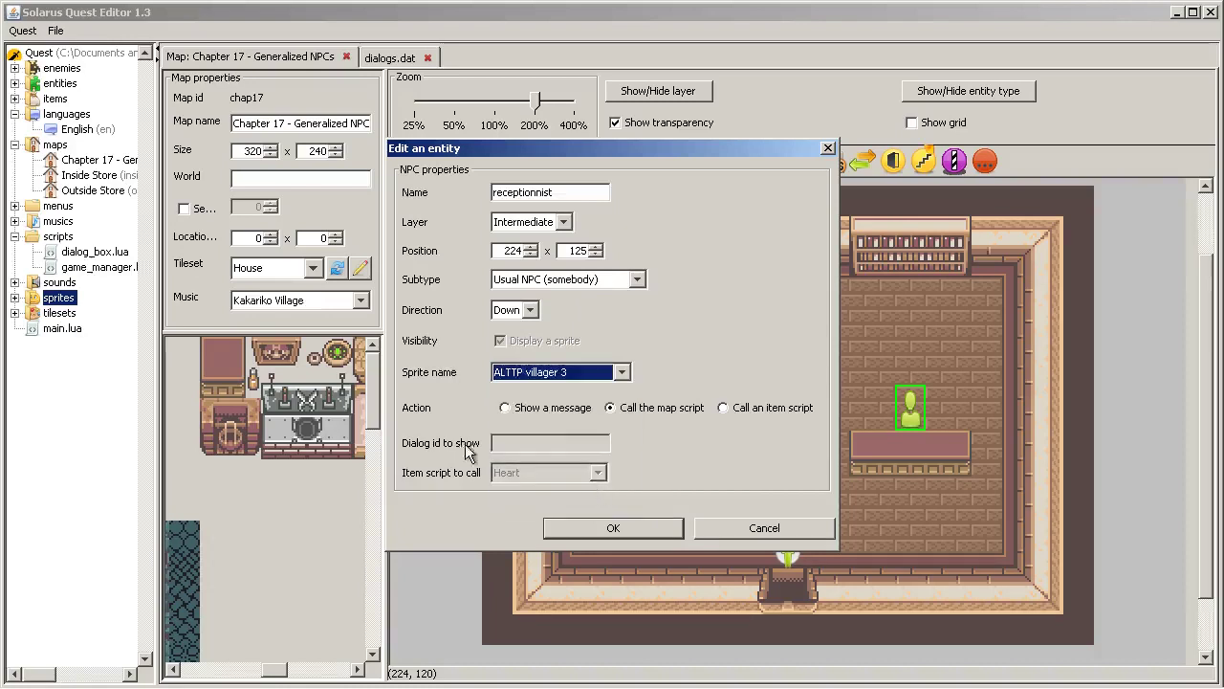
left_click(534, 409)
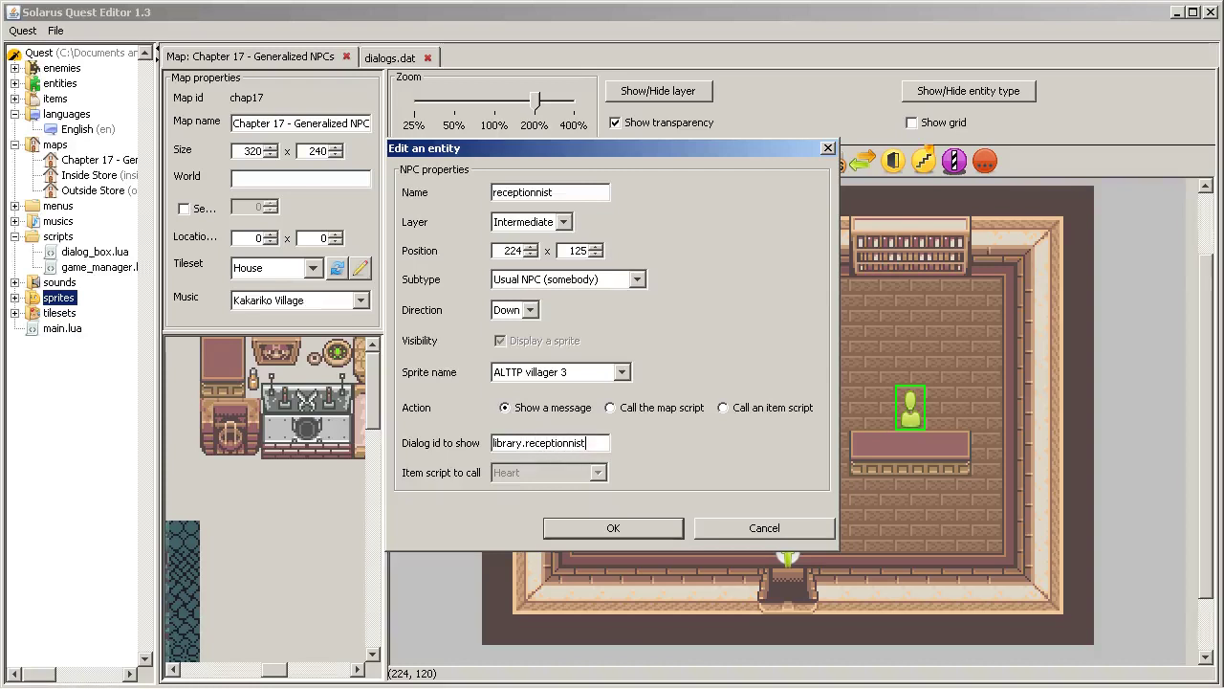
left_click(617, 531)
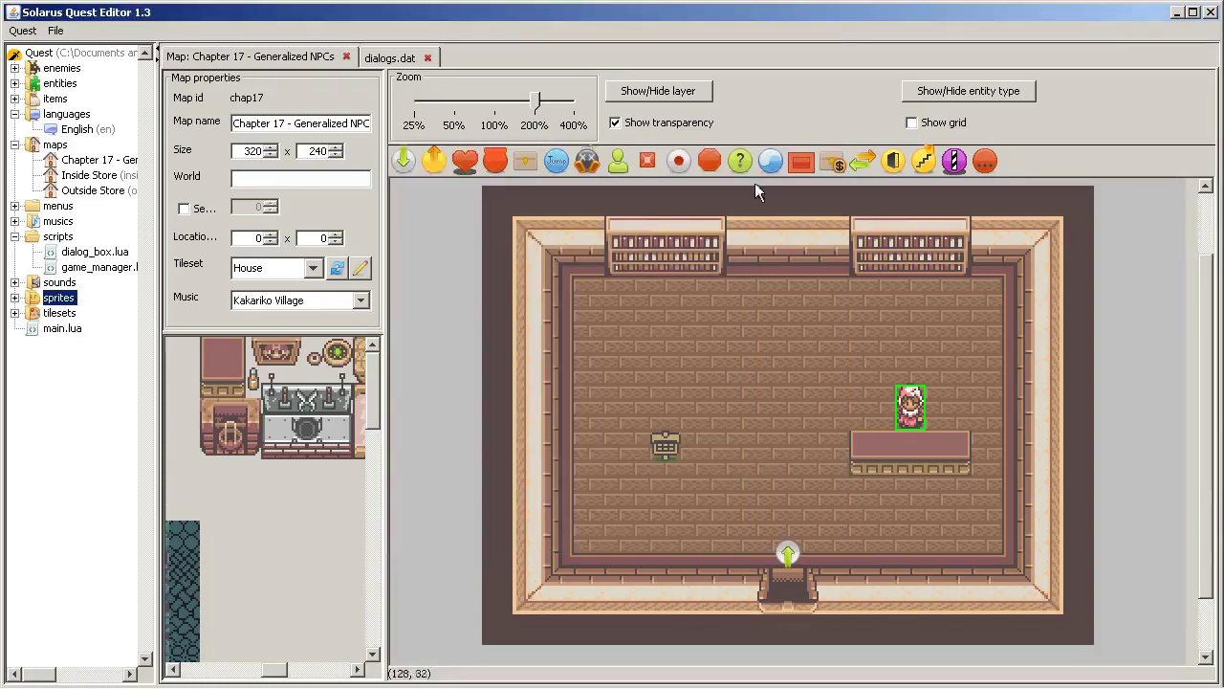
- In dialogs.dat, duplicate the "library.welcome_sign" dialog block directly below the original
left_click(881, 503)
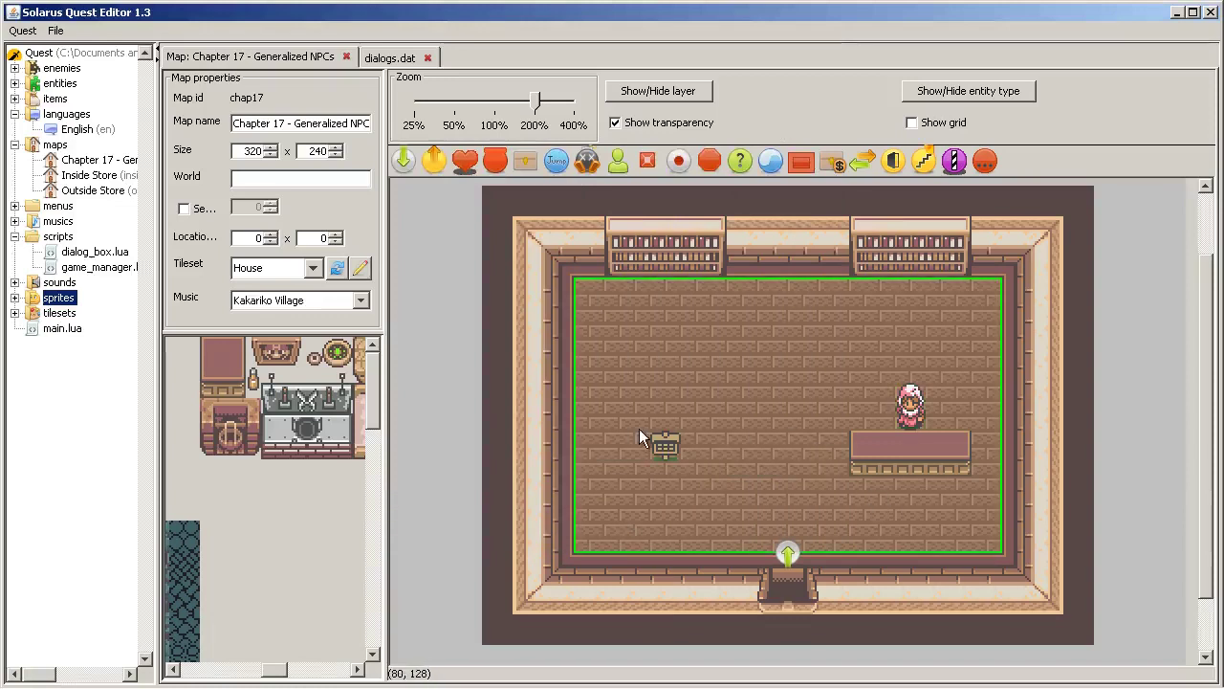
left_click(401, 56)
left_click_drag(202, 158, 201, 76)
key("ctrl+c")
left_click(273, 173)
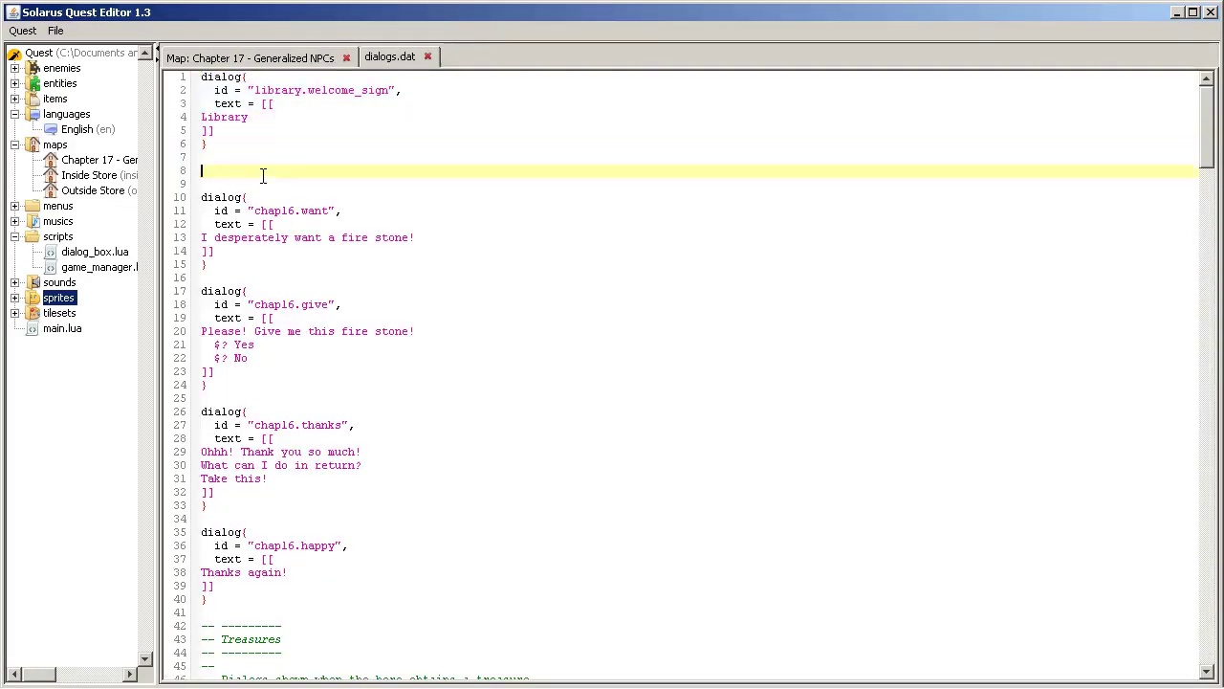
key("ctrl+v")
- Change the copied dialog's id to "library.receptionnist" and clear its text line
left_click(287, 189)
left_click_drag(308, 183, 391, 183)
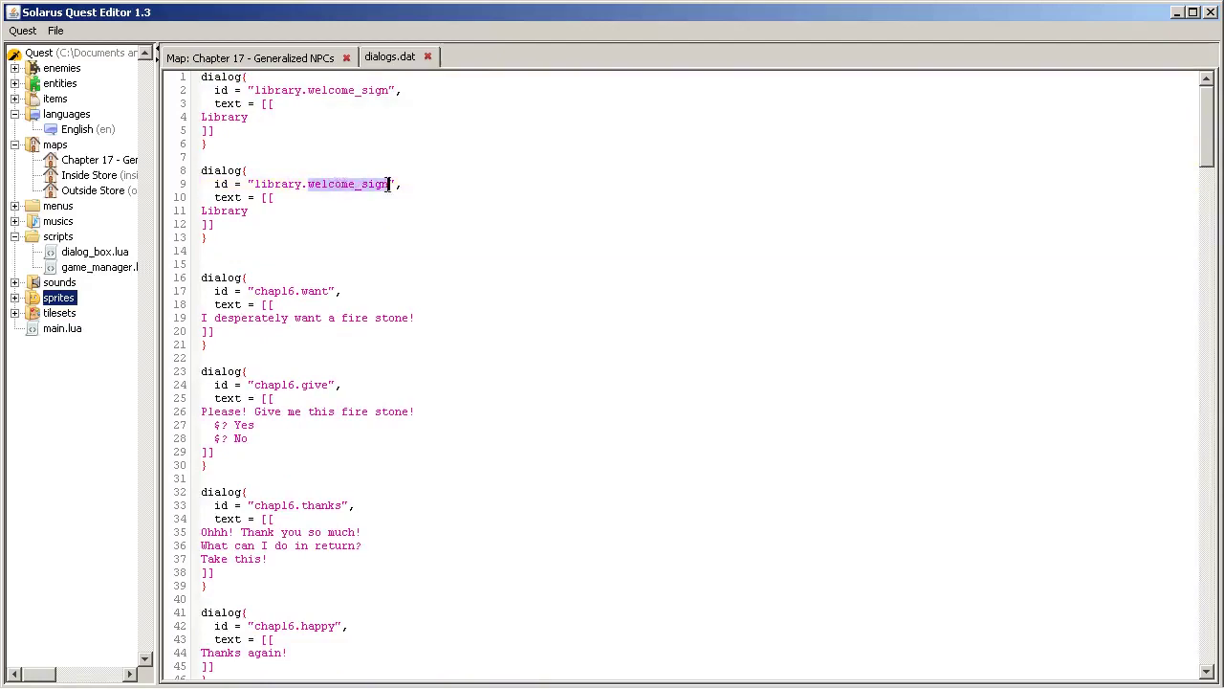
type("recep")
type("tionnist")
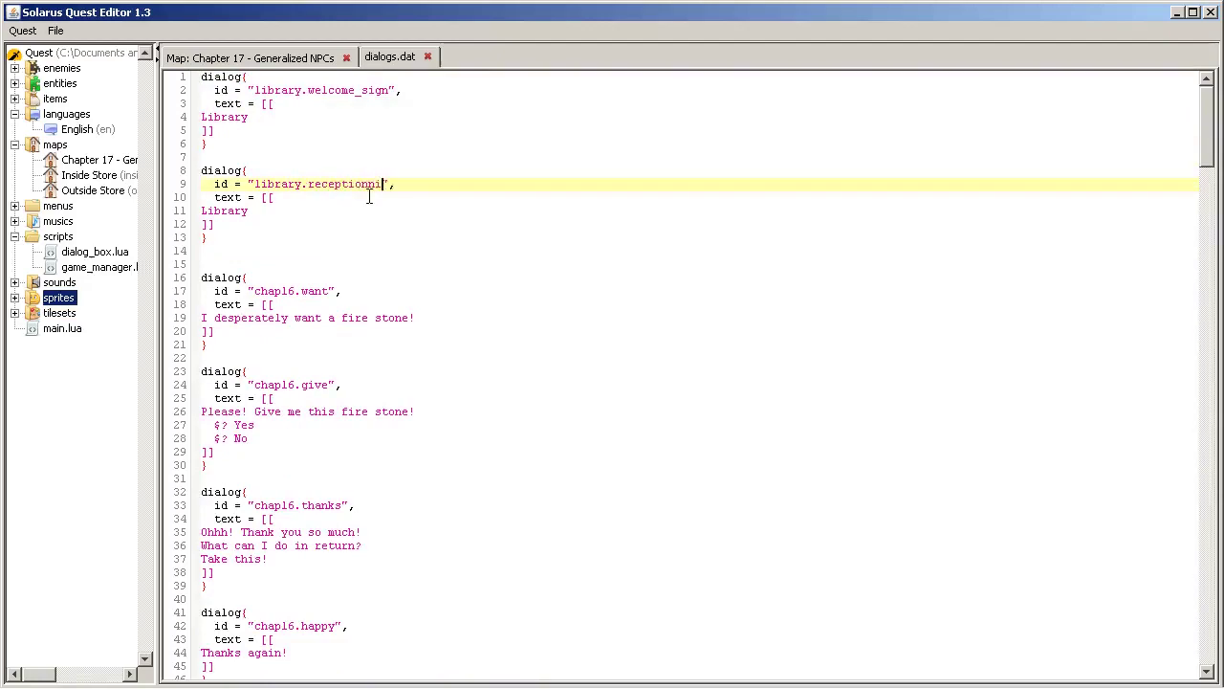
key("Down")
key("Down")
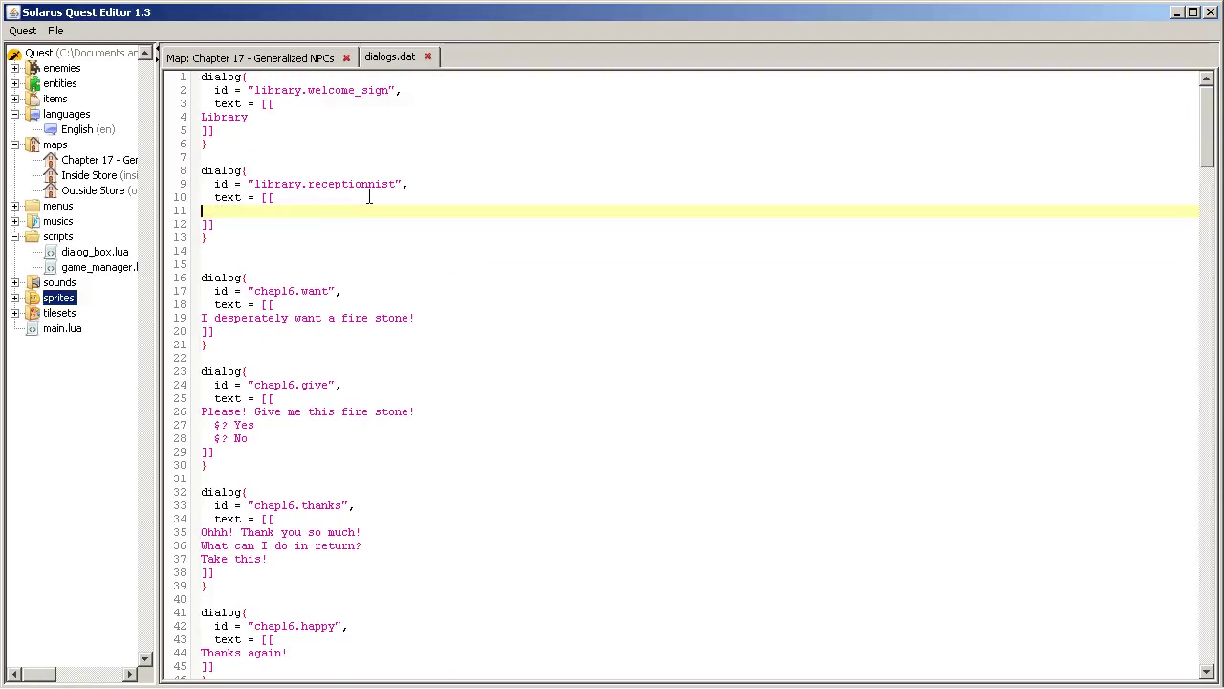
- Write the receptionist's dialog as "Welcome to the Hyrule Library!" and "What can I do for you Sir?" on two lines, and save
left_click(191, 142)
left_click_drag(278, 140, 178, 67)
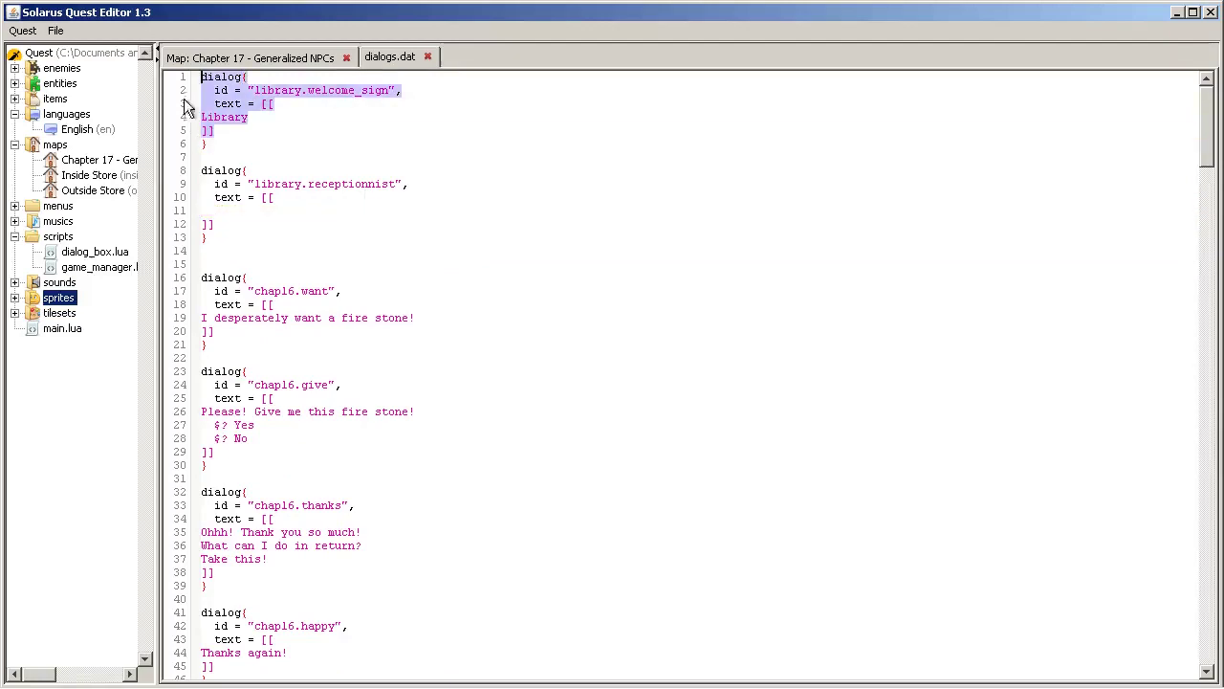
left_click(247, 210)
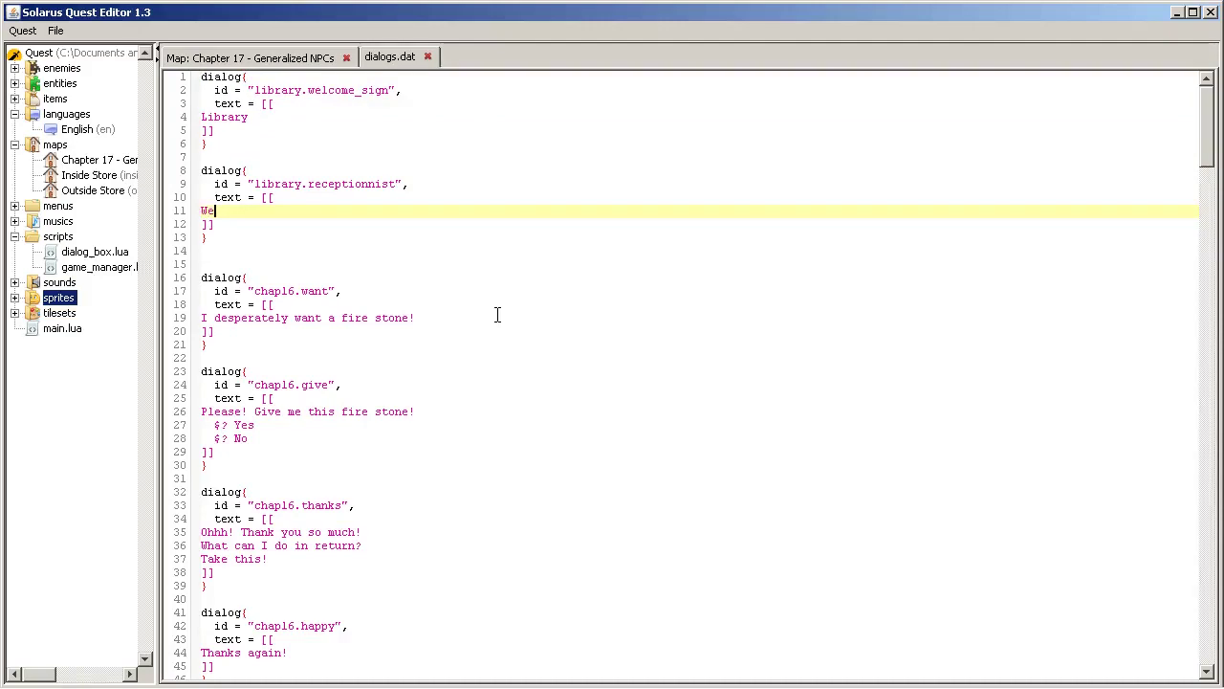
type("Welcome to the Hyrule Library!")
key("Return")
type("What")
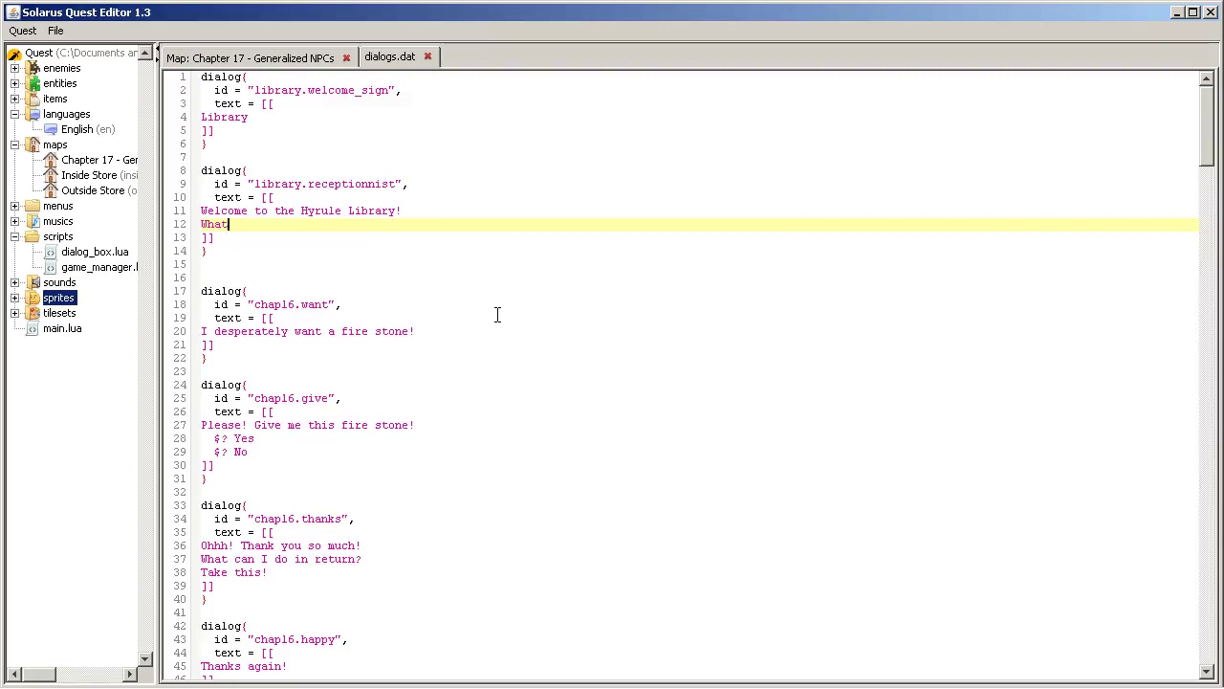
type(" can I do")
left_click(56, 29)
left_click(76, 107)
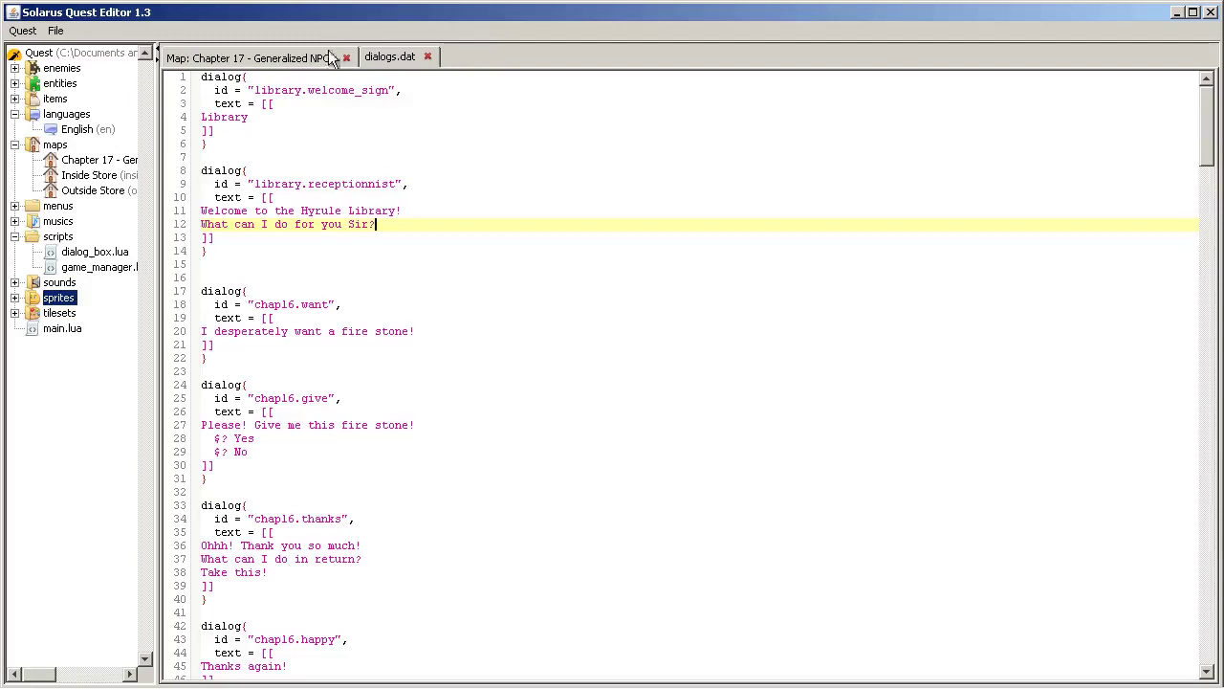
- Return to the Chapter 17 map, test-run the quest and talk to the receptionist from her left side
left_click(305, 57)
left_click(101, 677)
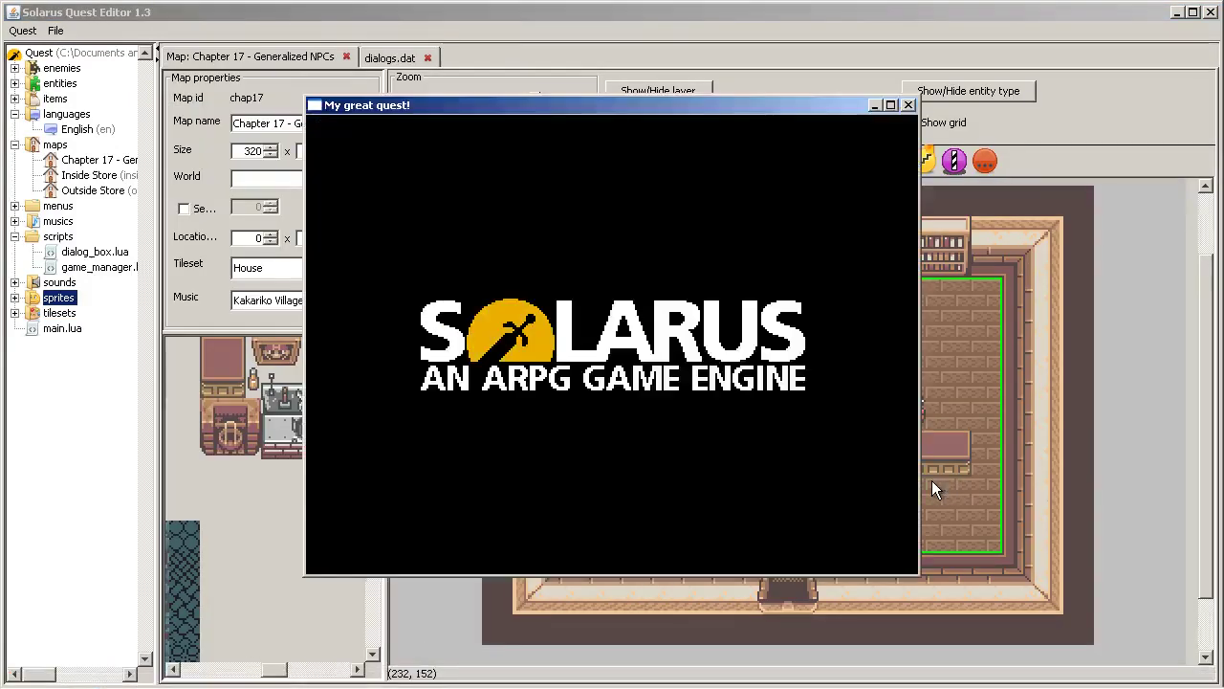
key("Up")
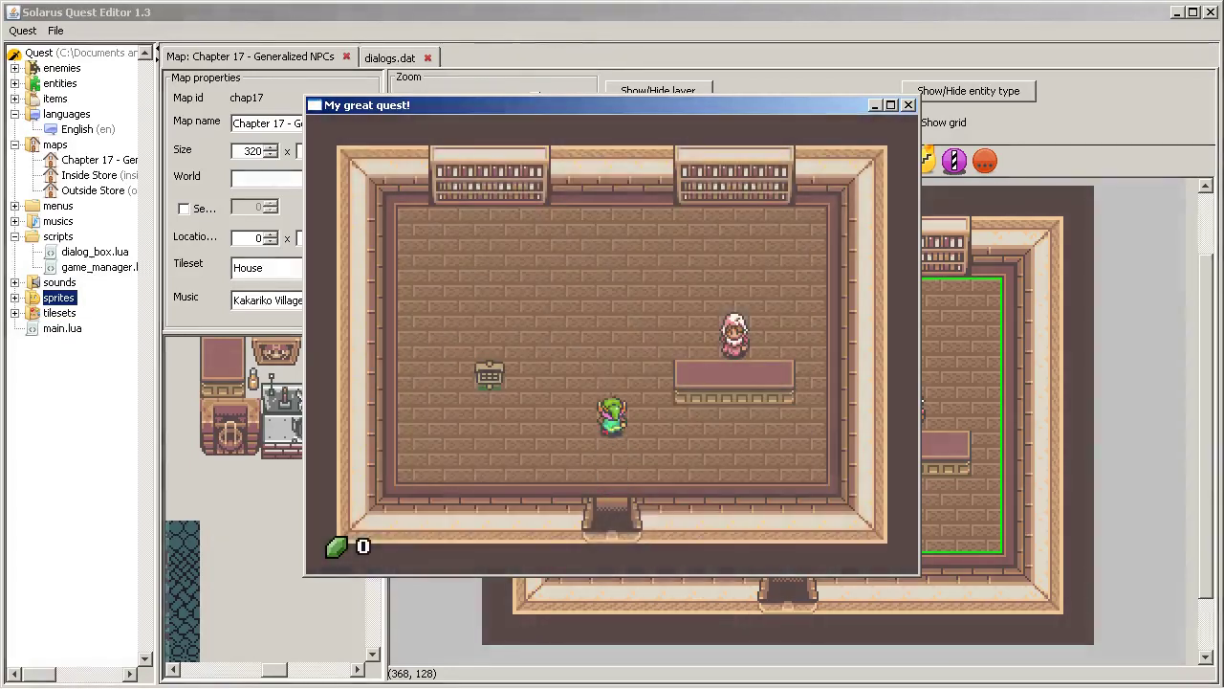
key("Right")
key("space")
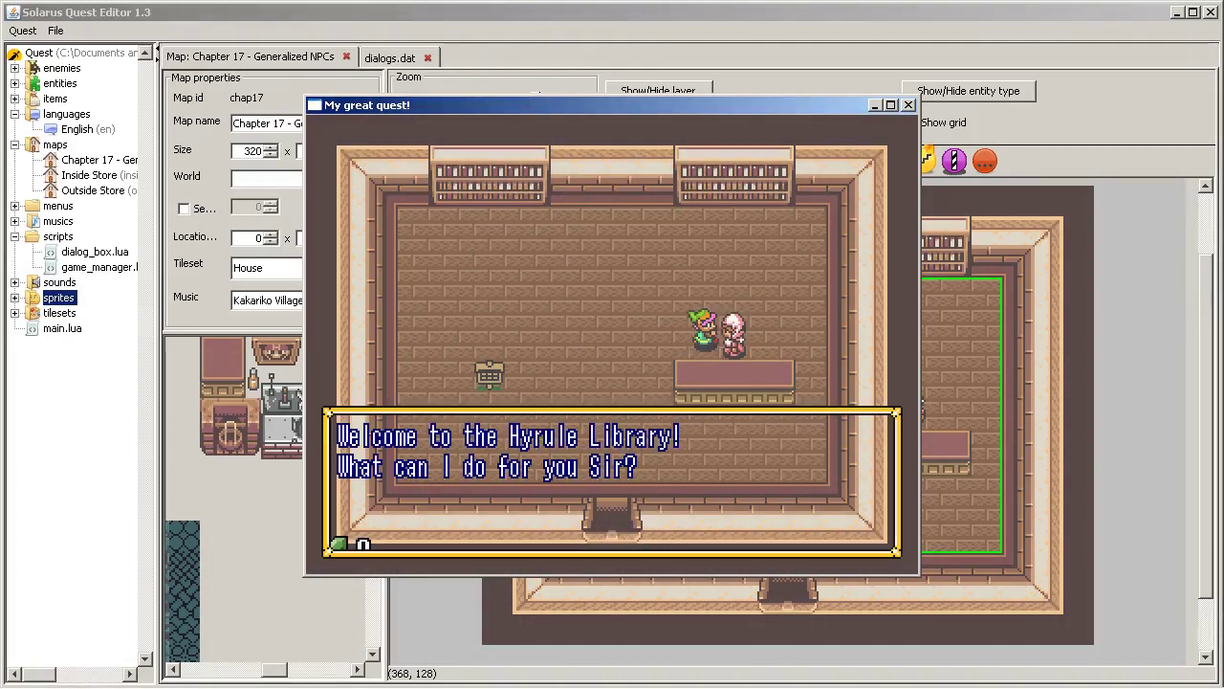
key("space")
- Walk around the receptionist, talk to her from the right side and close the running quest
key("Up")
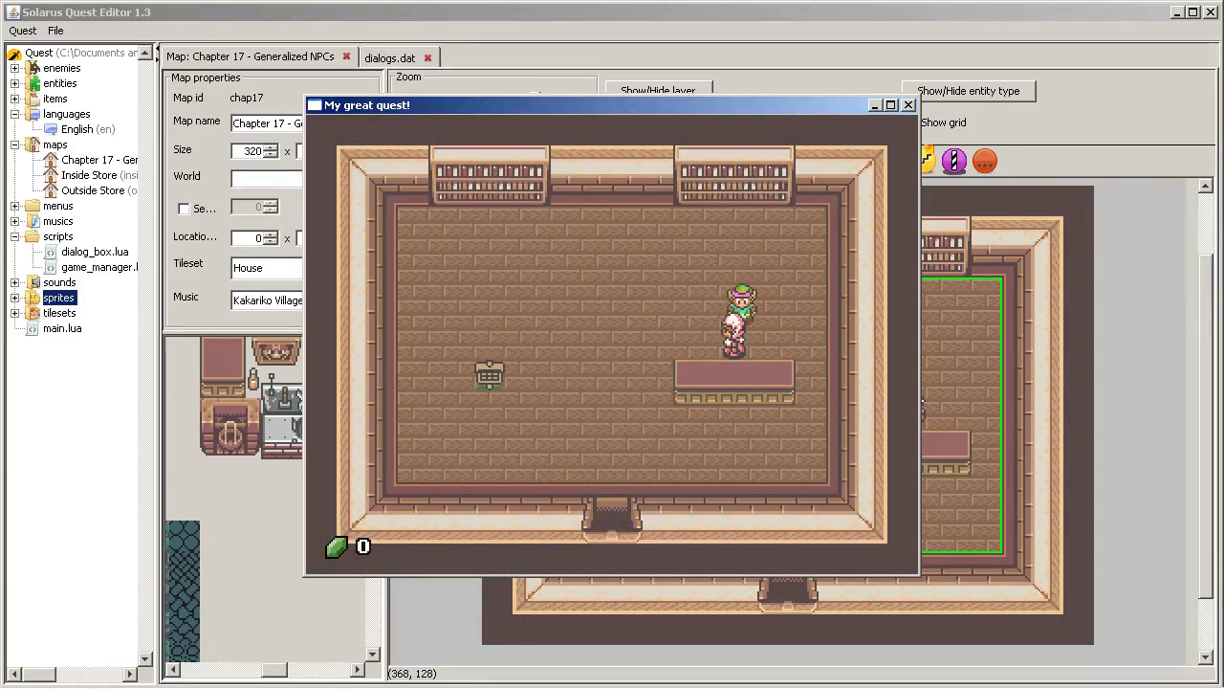
key("Right")
key("Down")
key("Left")
key("space")
key("space")
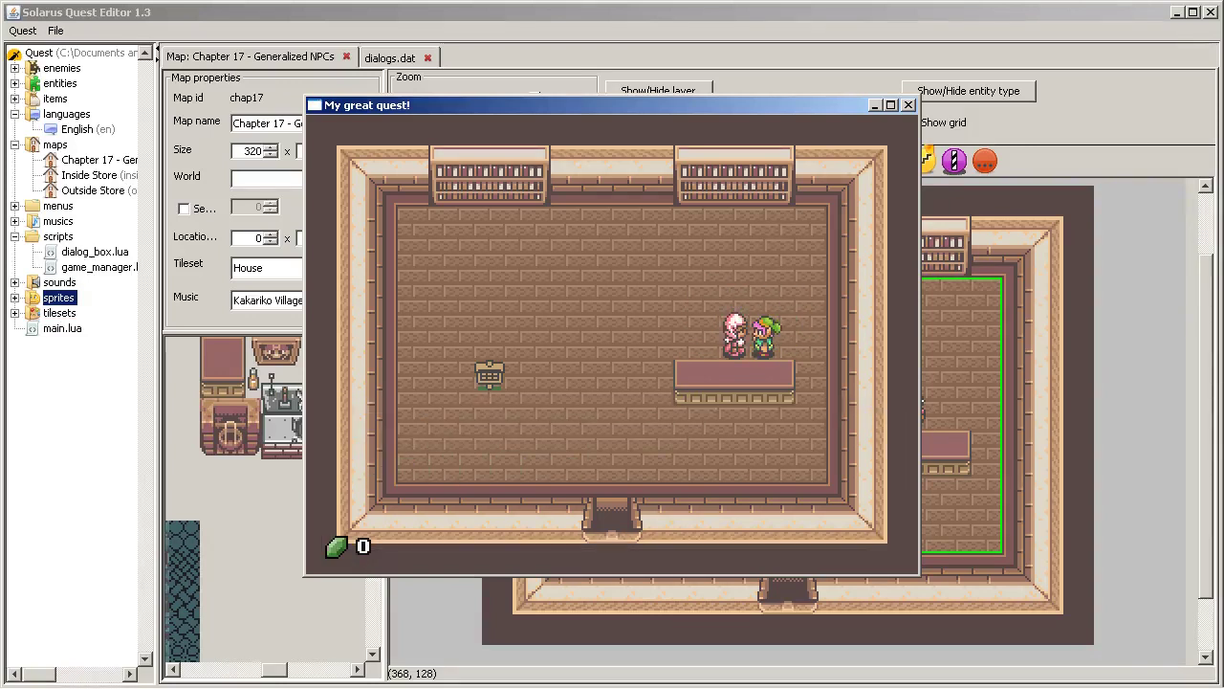
left_click(909, 104)
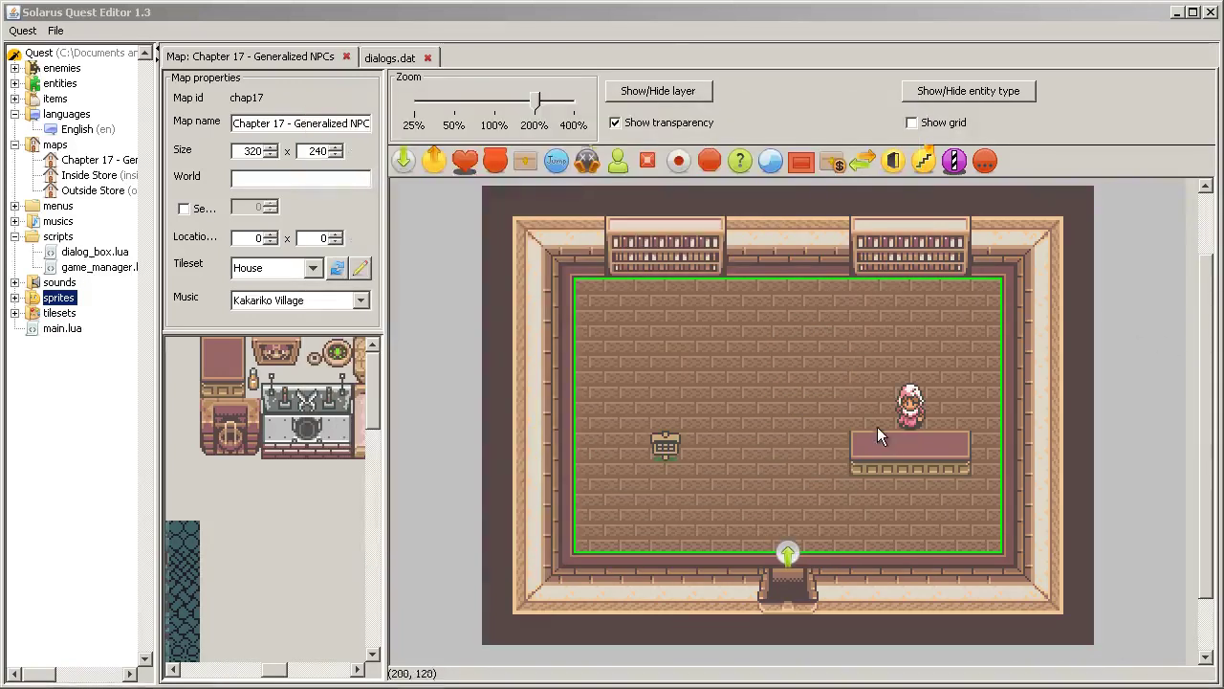
- Check the receptionist's direction options, keeping Down, and view the sign's NPC properties without changing them
right_click(913, 409)
mouse_move(976, 559)
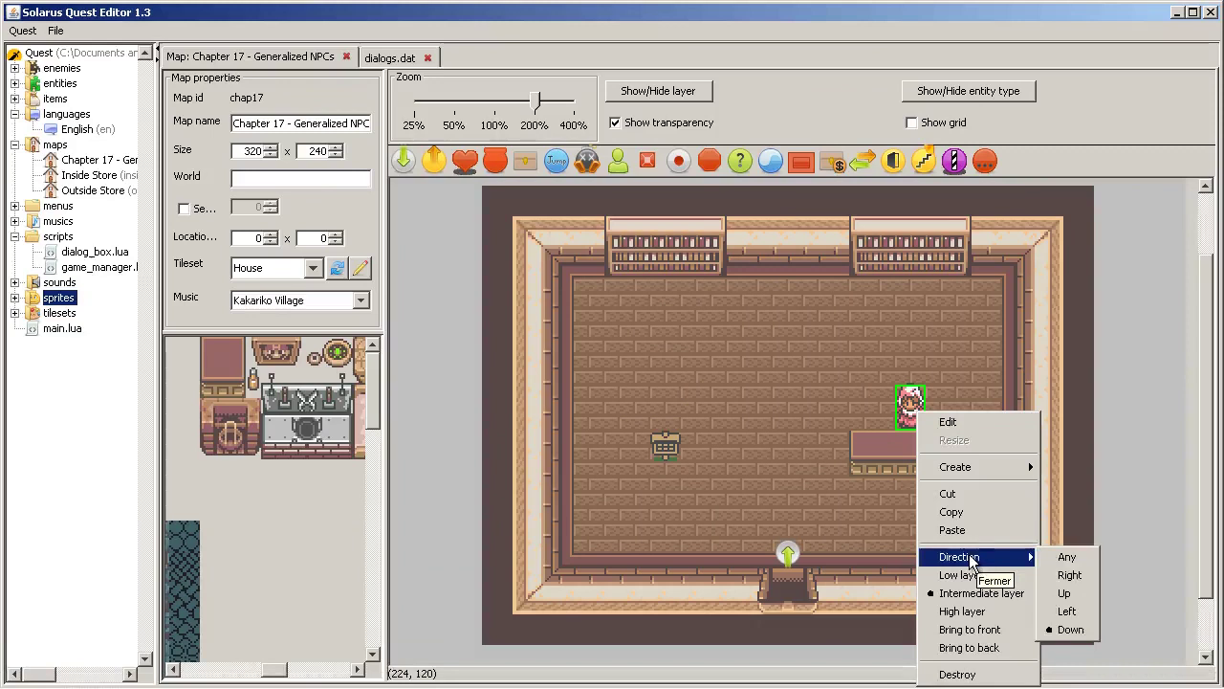
left_click(1068, 629)
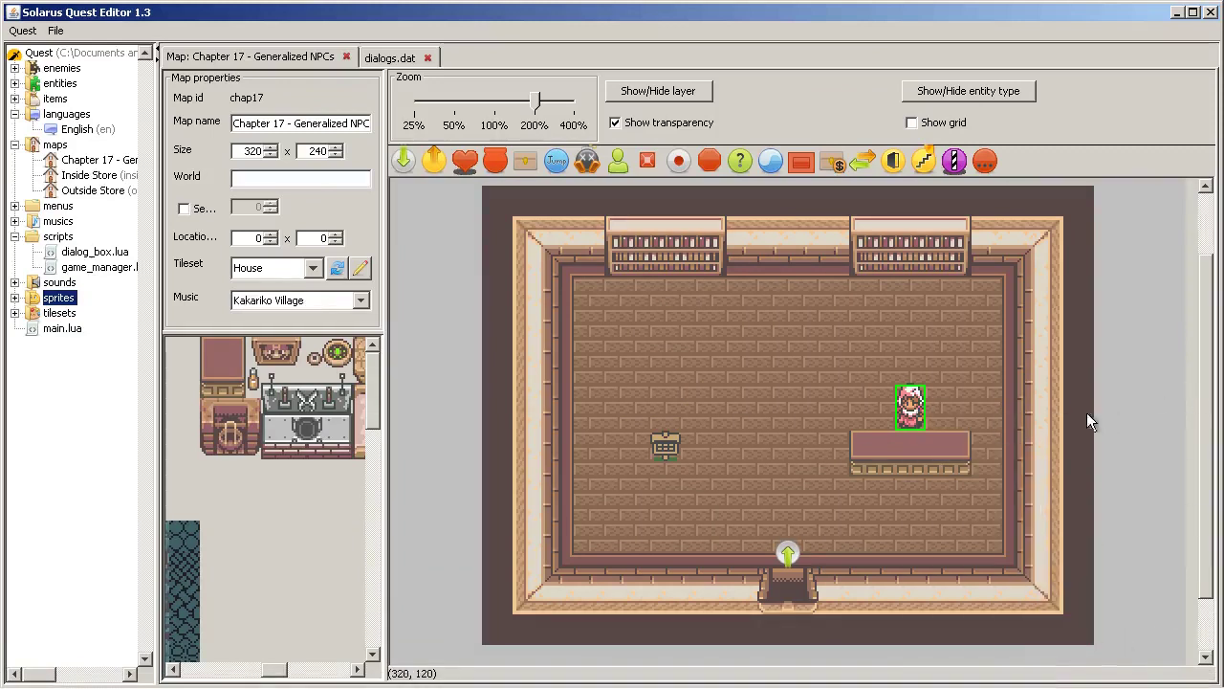
right_click(666, 446)
left_click(694, 421)
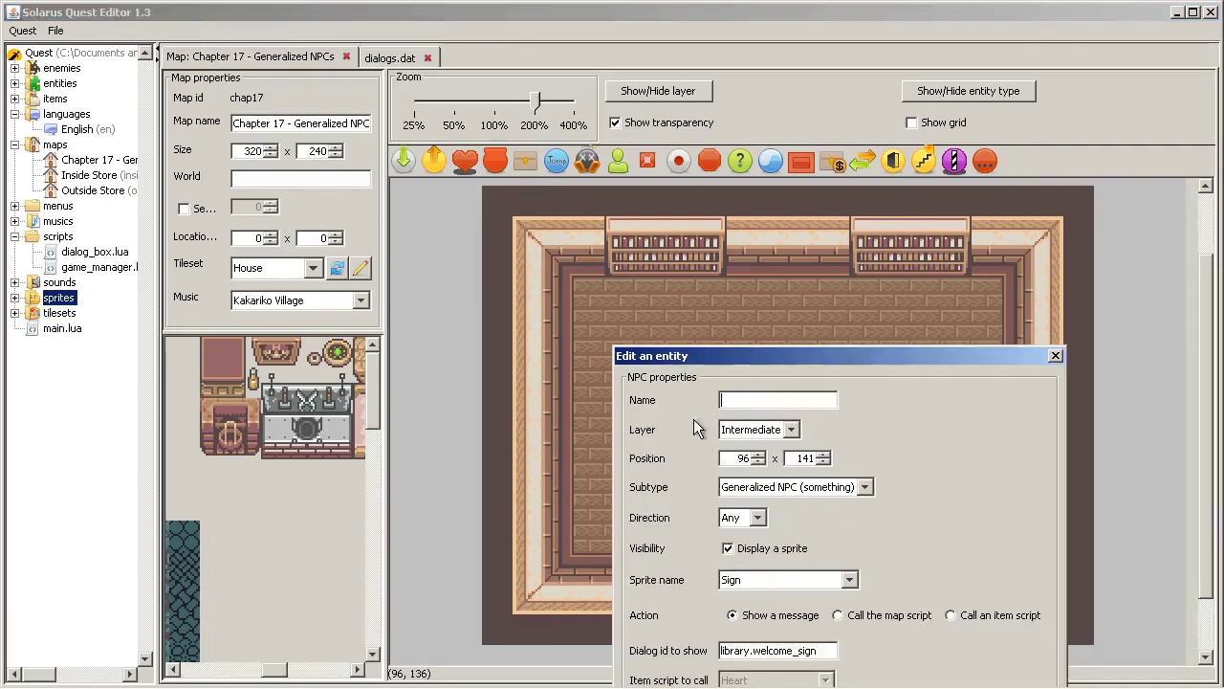
left_click(1055, 355)
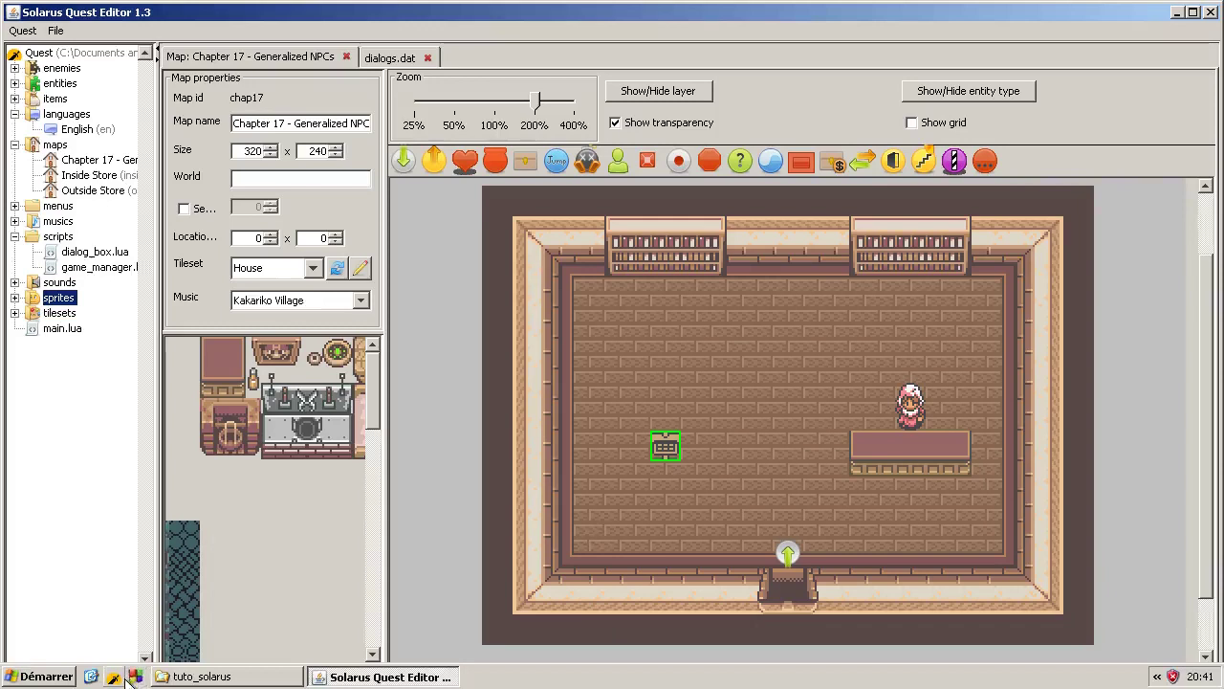
- Test-run the quest, walk the hero up to the front of the counter facing the receptionist, and close the quest
left_click(121, 676)
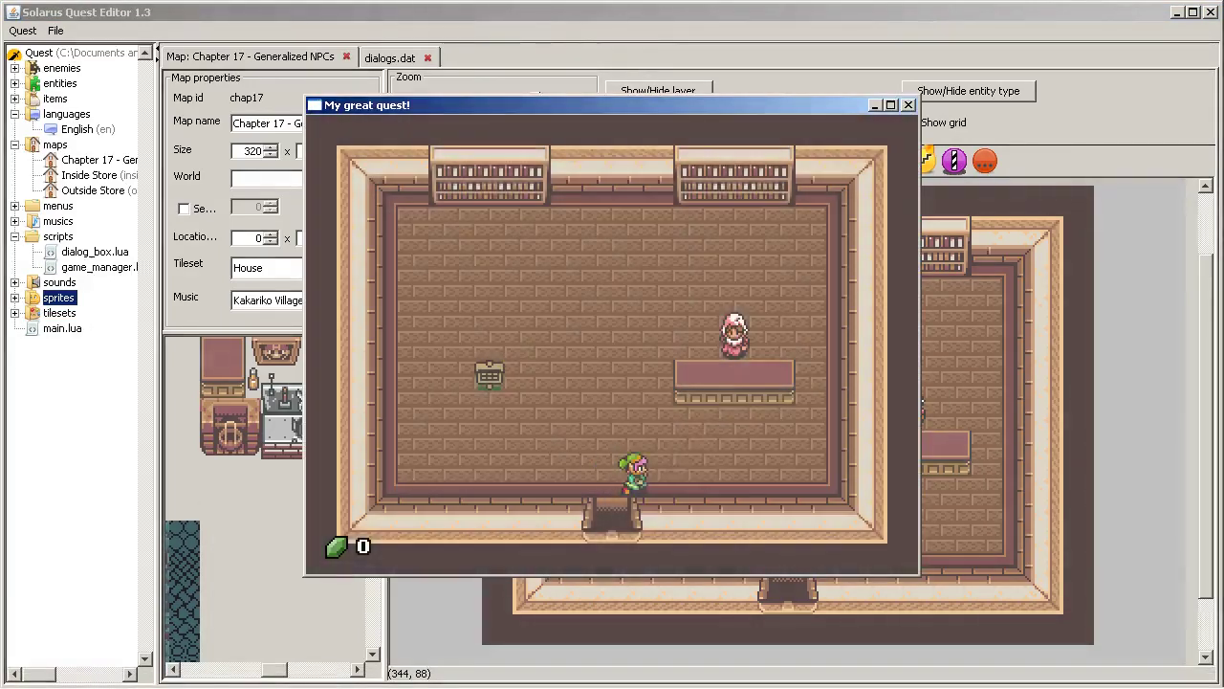
key("Up")
key("Right")
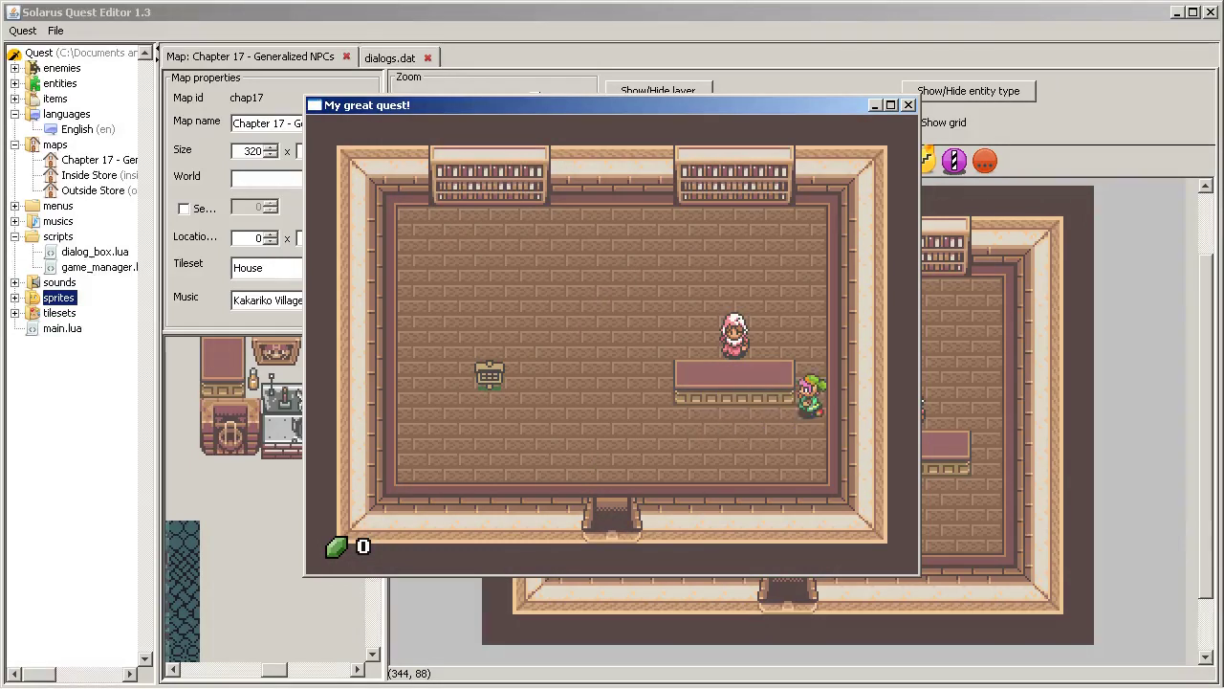
key("Down")
key("Left")
key("Up")
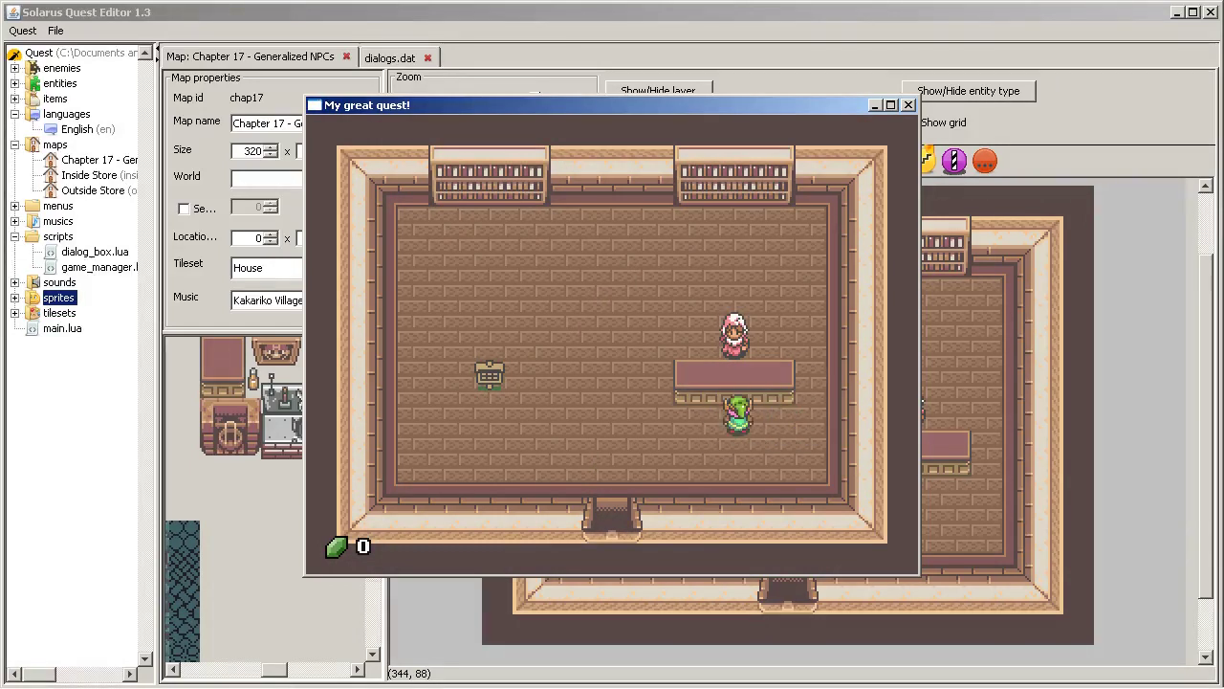
key("Up")
key("Up")
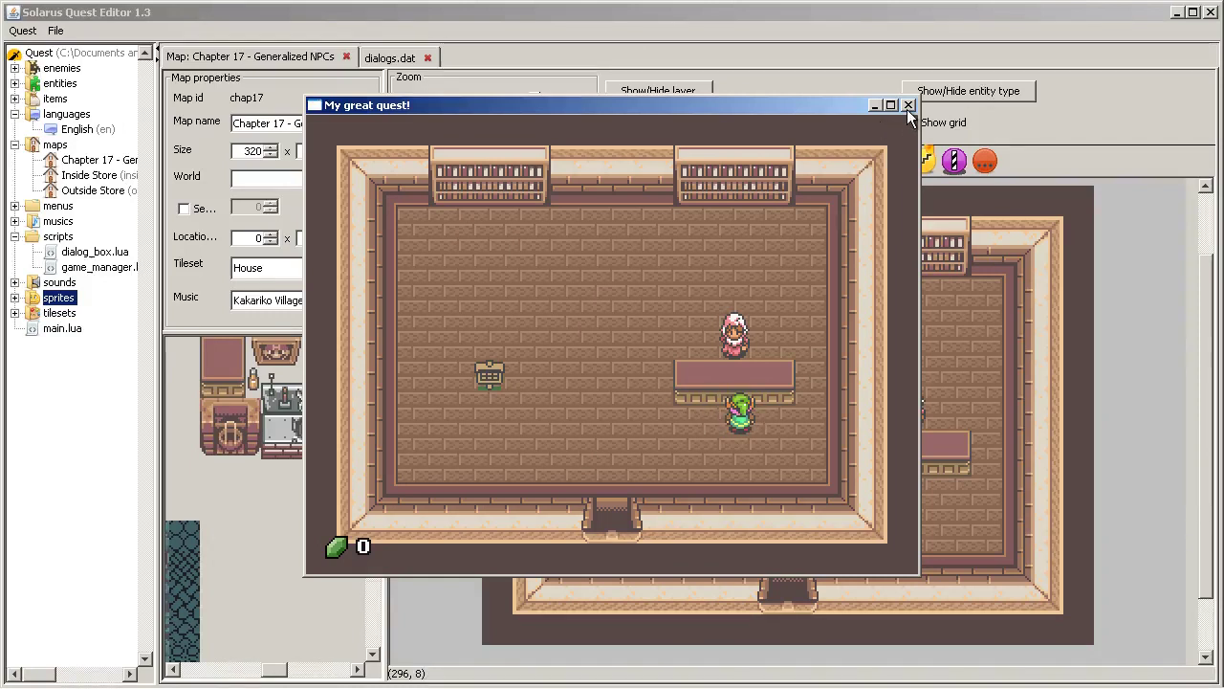
left_click(906, 107)
- Place an NPC over the front of the receptionist's counter, with subtype Generalized NPC (something) and no displayed sprite
left_click(911, 407)
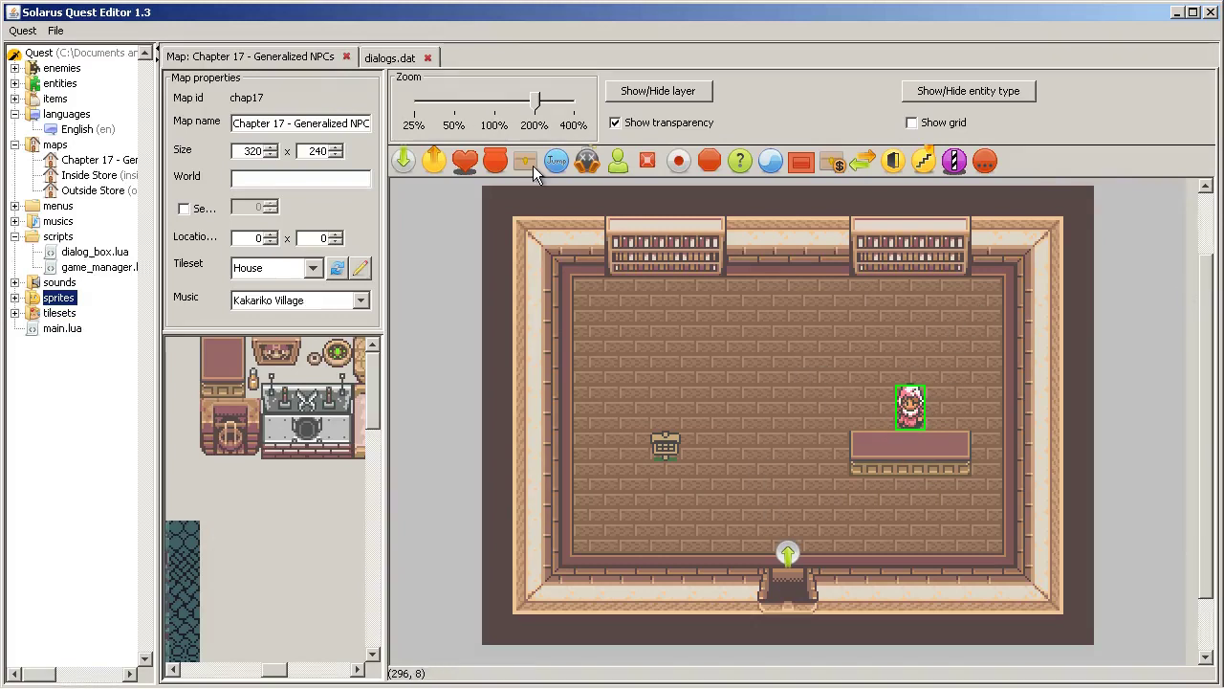
left_click(618, 160)
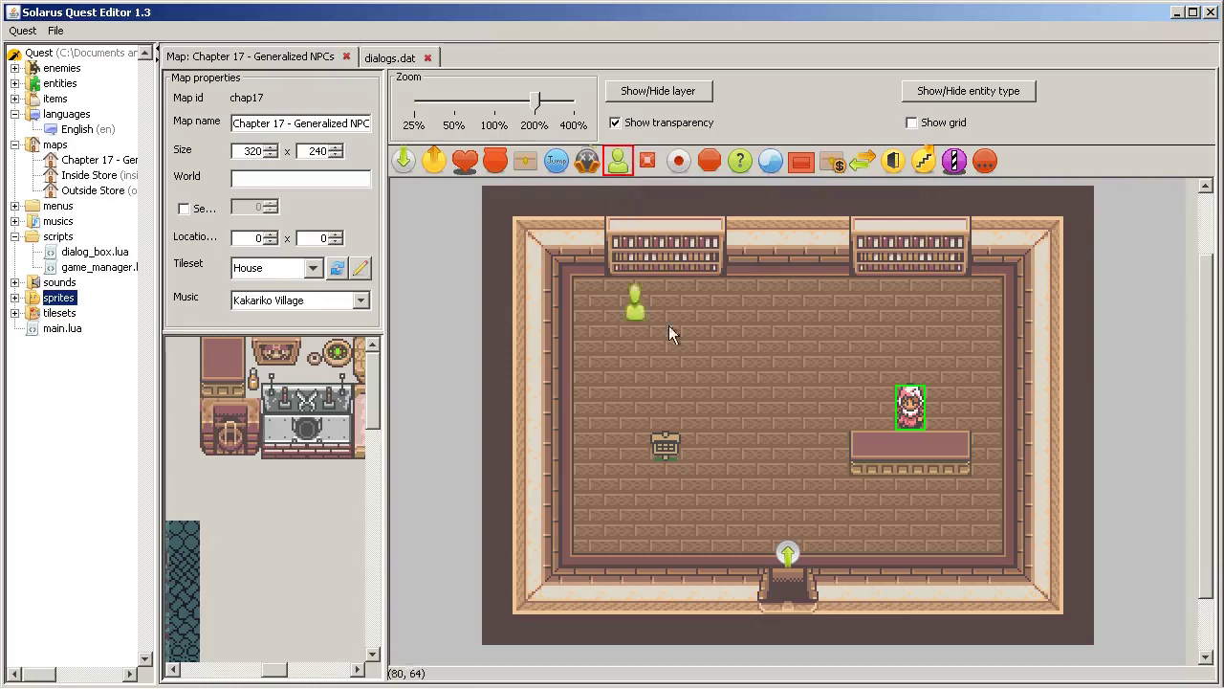
left_click(906, 462)
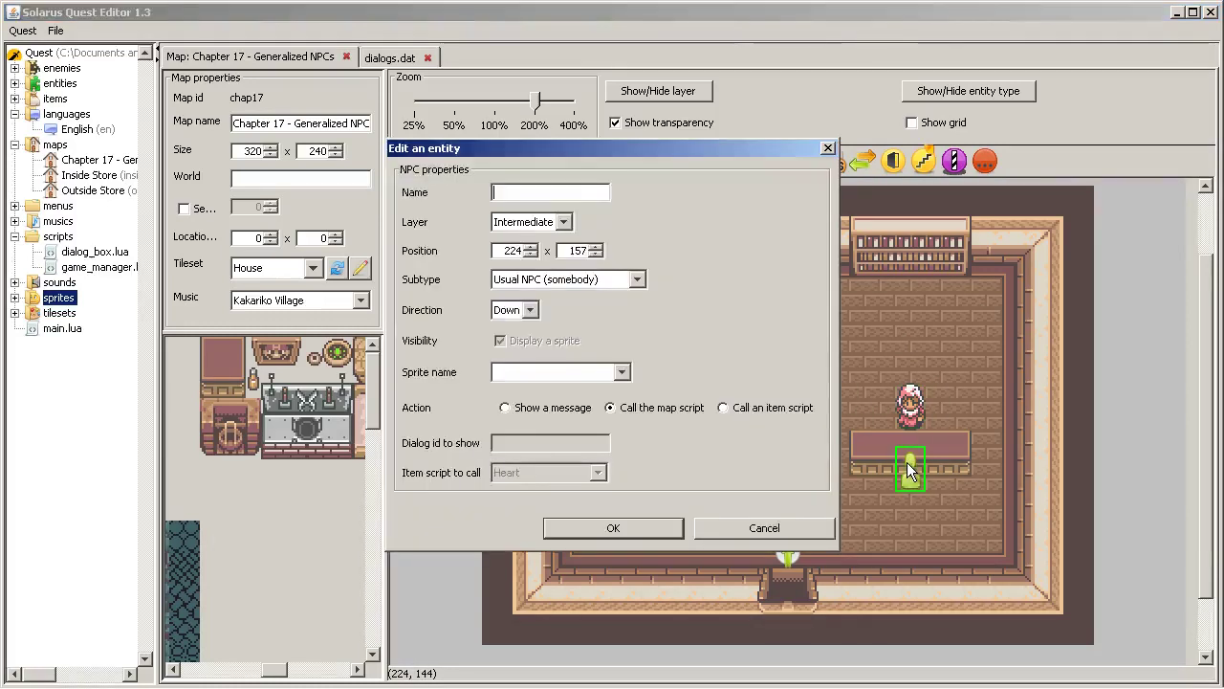
left_click(584, 278)
left_click(565, 296)
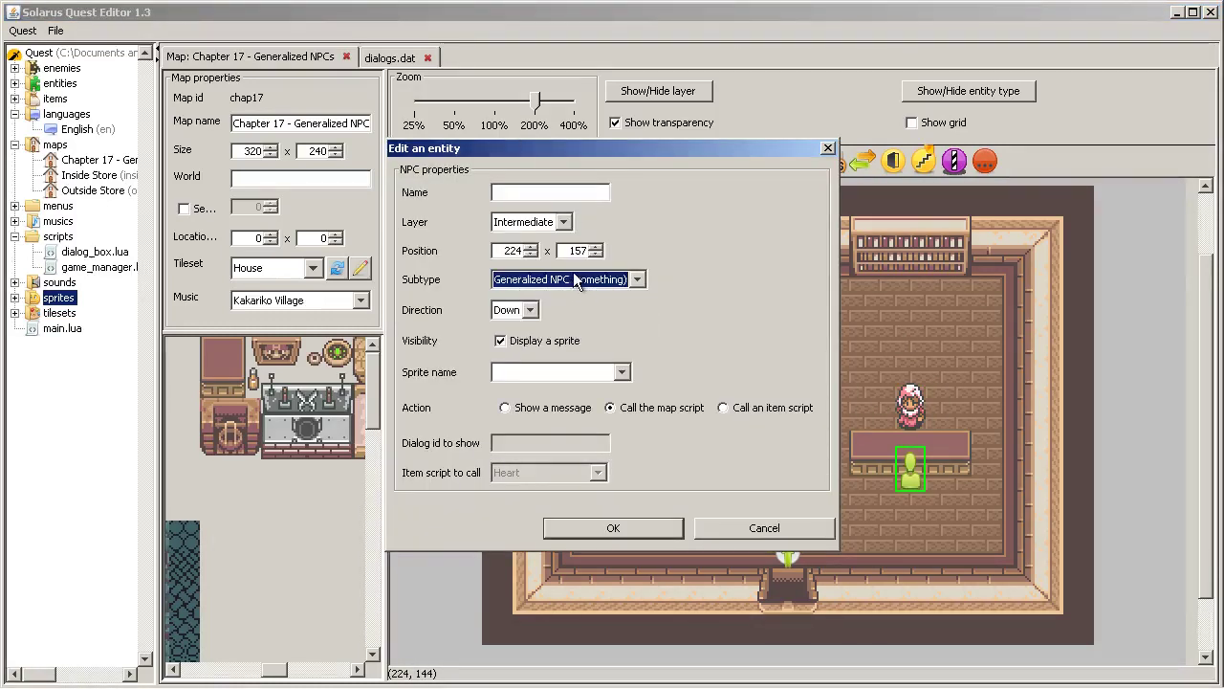
left_click(562, 343)
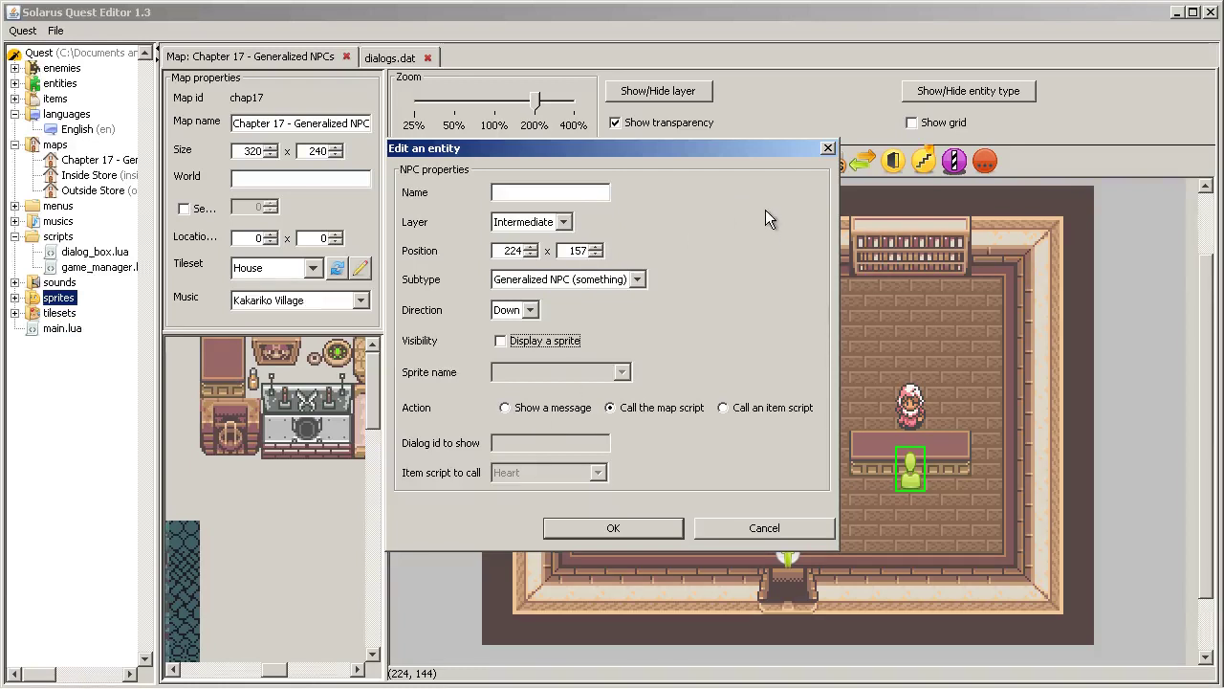
- Make the counter NPC show a message using dialog id library.receptionnist, confirm its properties, and save the map
left_click(555, 408)
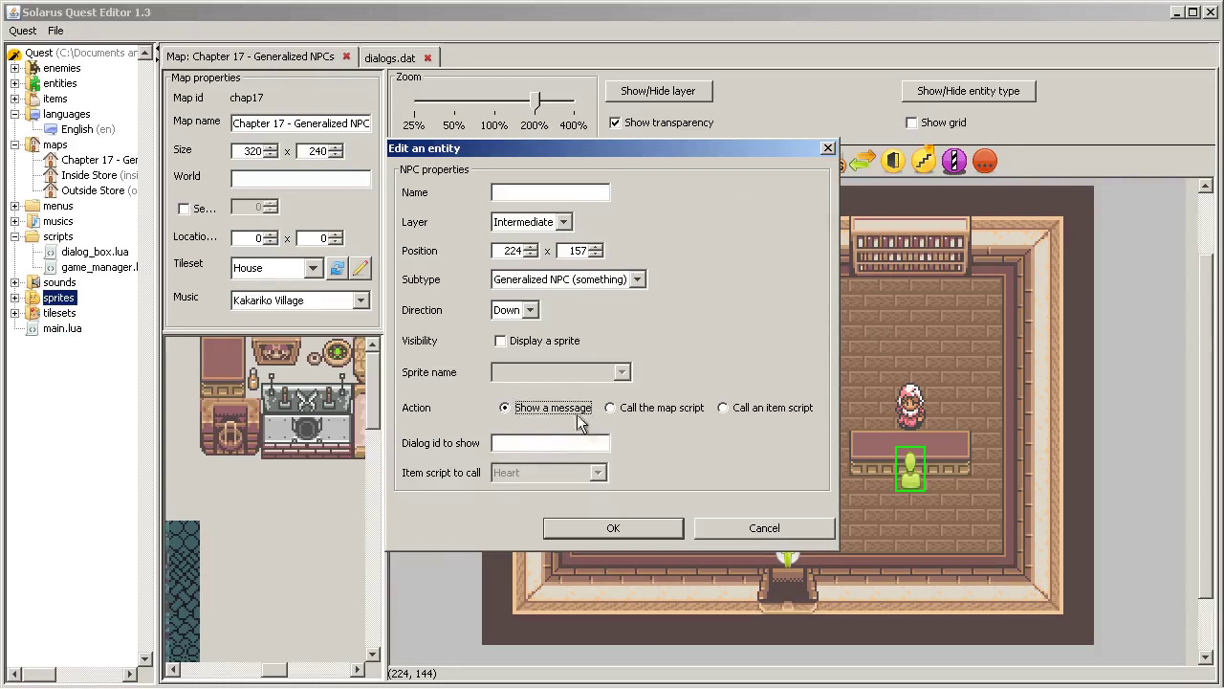
left_click(569, 446)
type("library.receptionist")
key("Return")
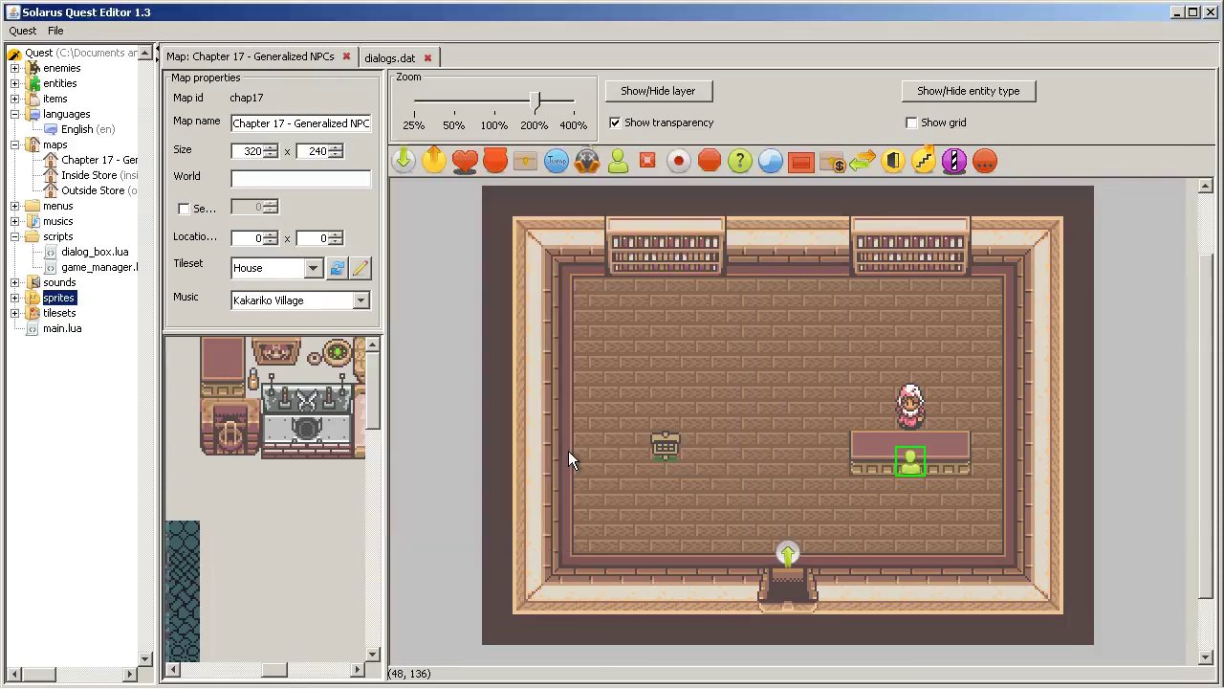
left_click(55, 31)
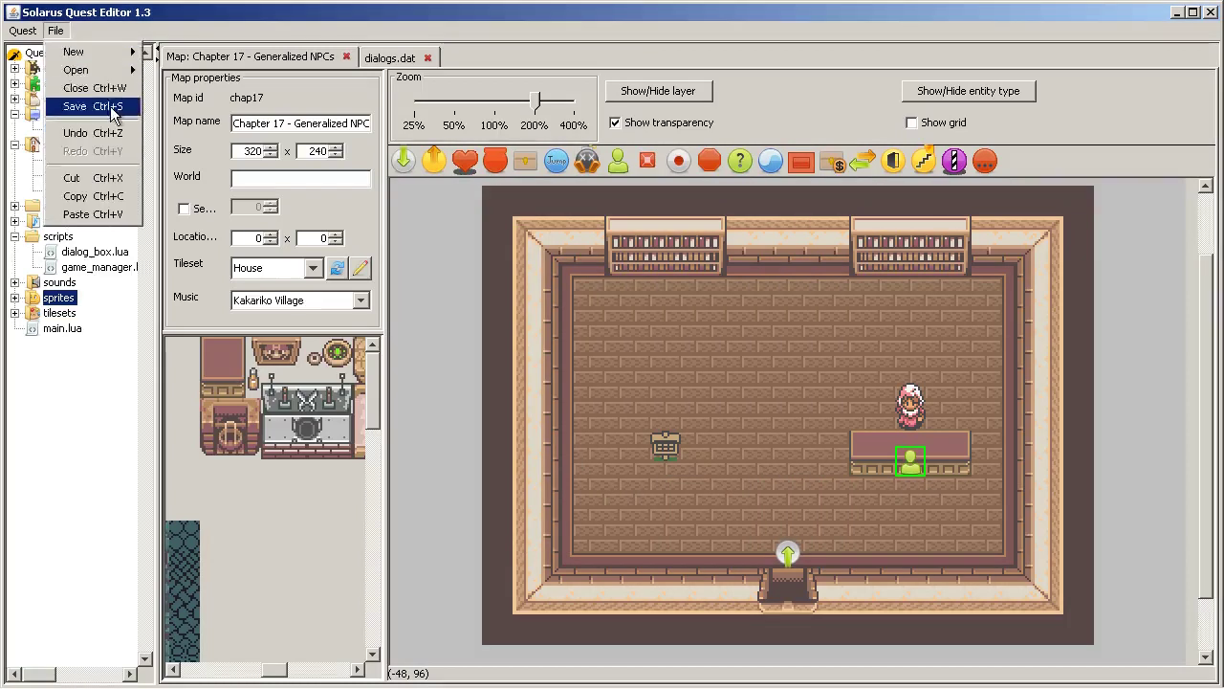
left_click(95, 109)
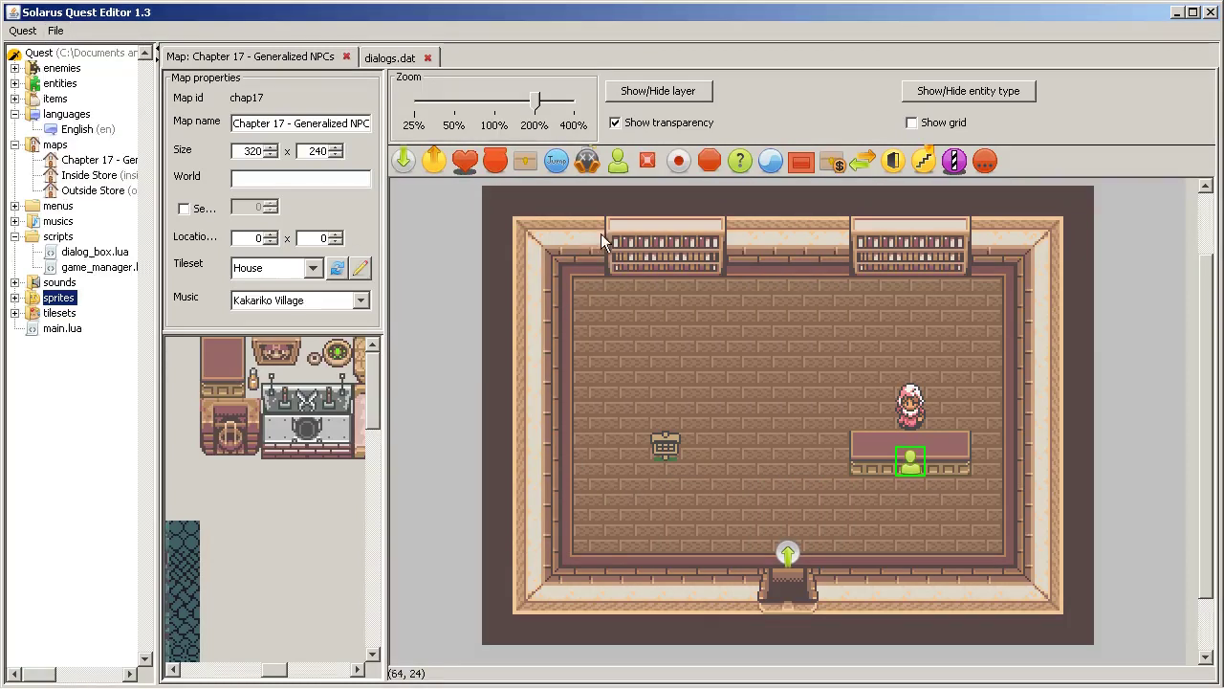
left_click(911, 406)
left_click(406, 600)
left_click(903, 465)
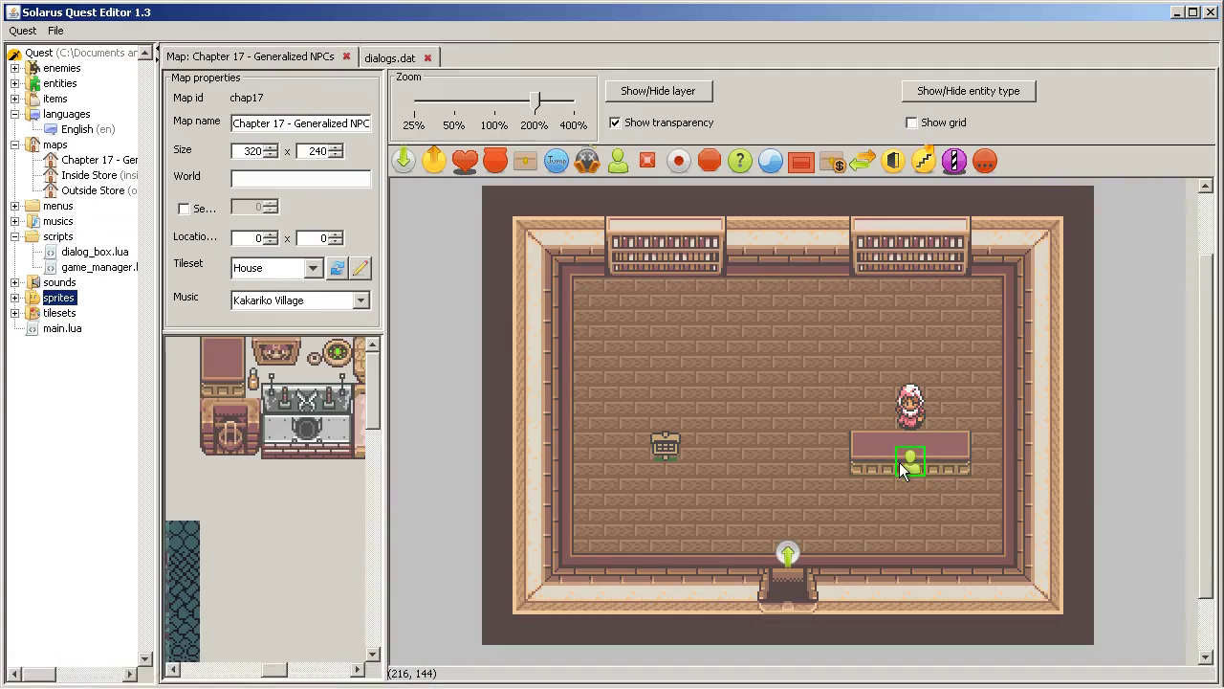
left_click(911, 409)
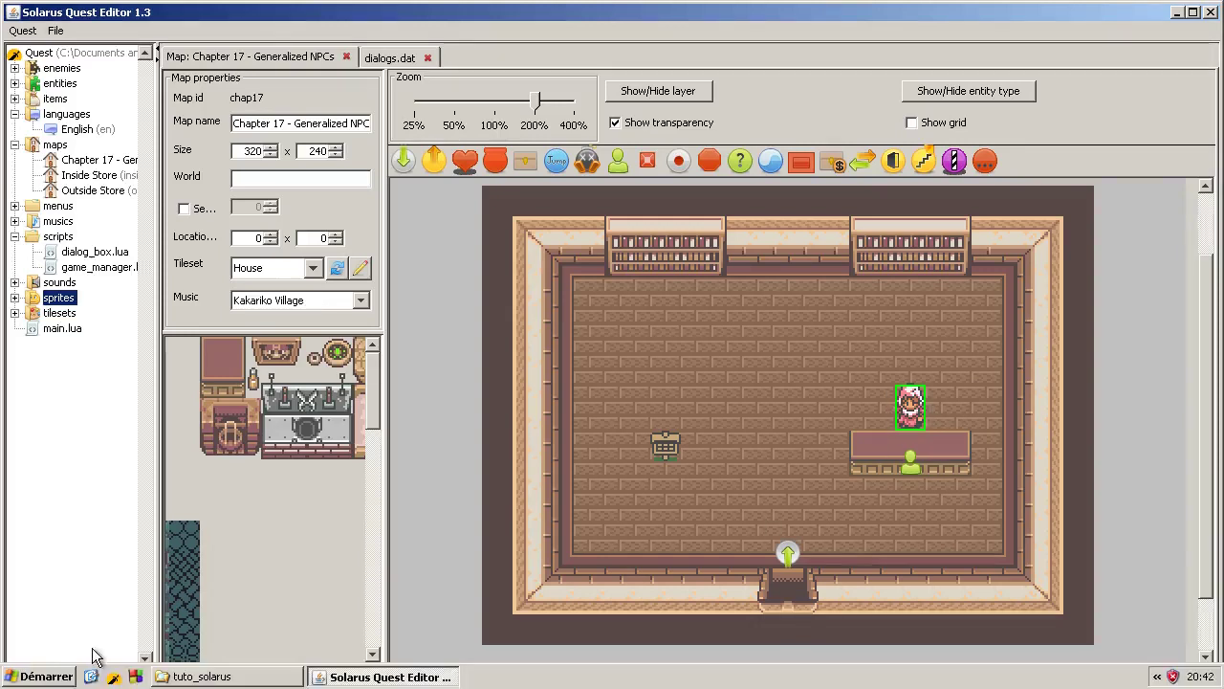
- Test-run the quest and walk the hero around to the area directly behind the receptionist
left_click(113, 677)
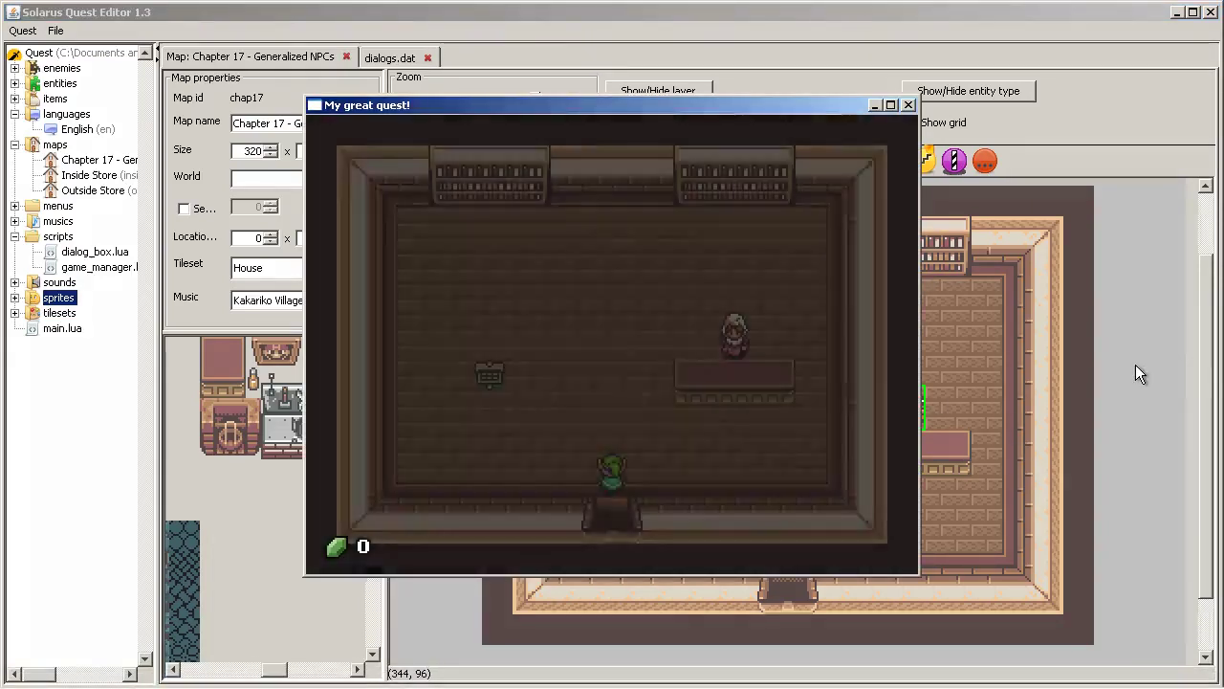
key("Up")
key("Right")
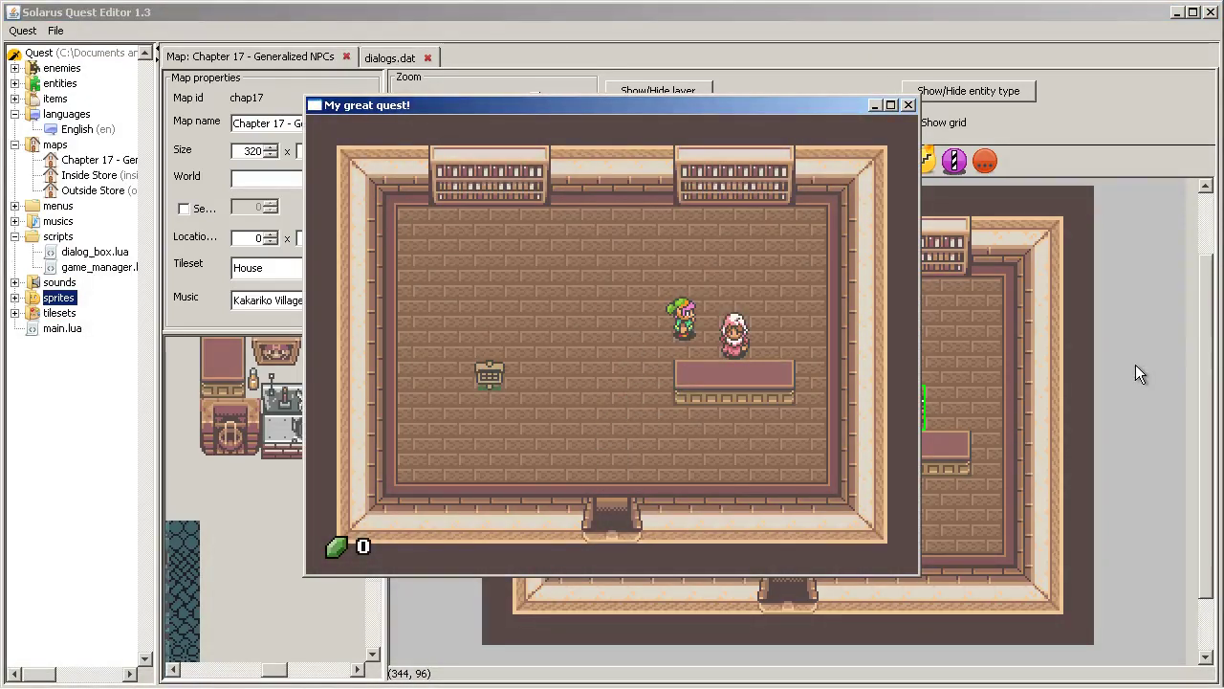
key("Left")
key("Down")
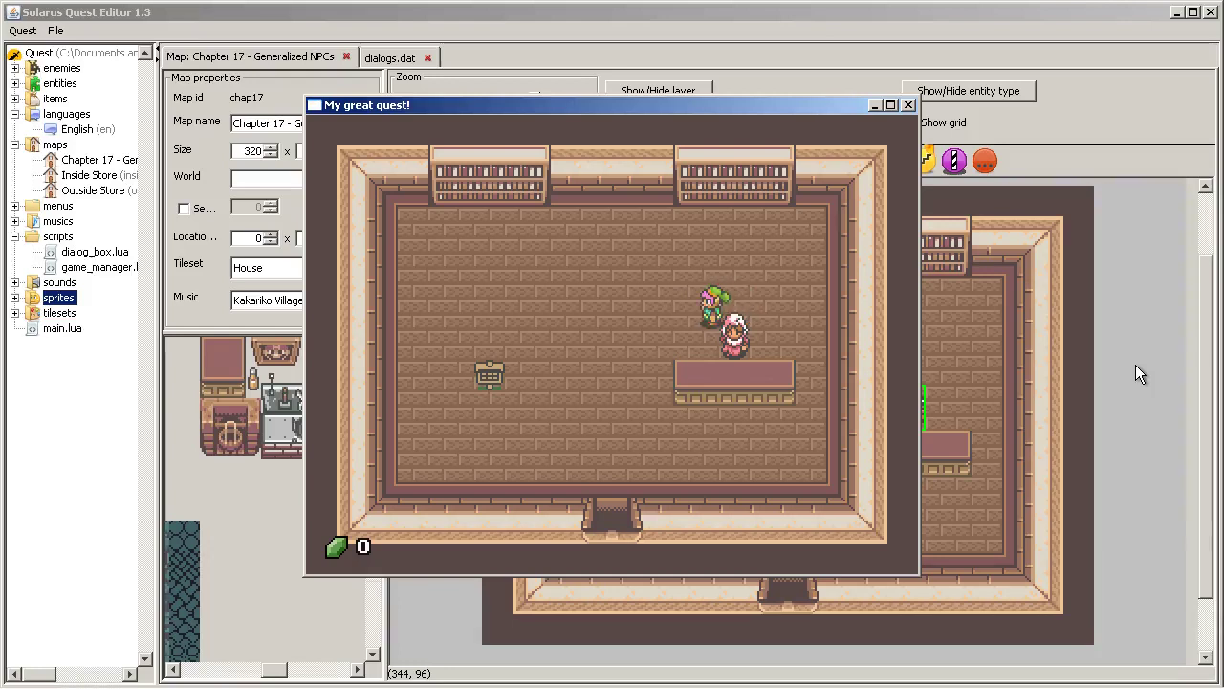
key("Right")
key("Left")
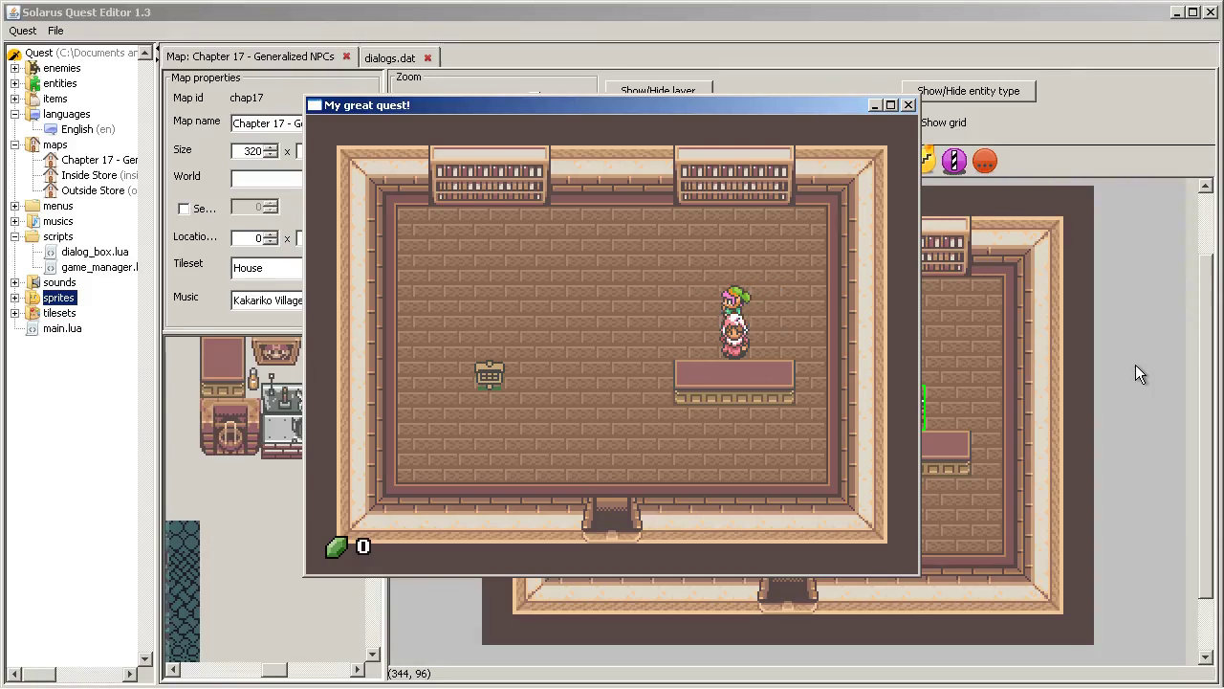
key("Right")
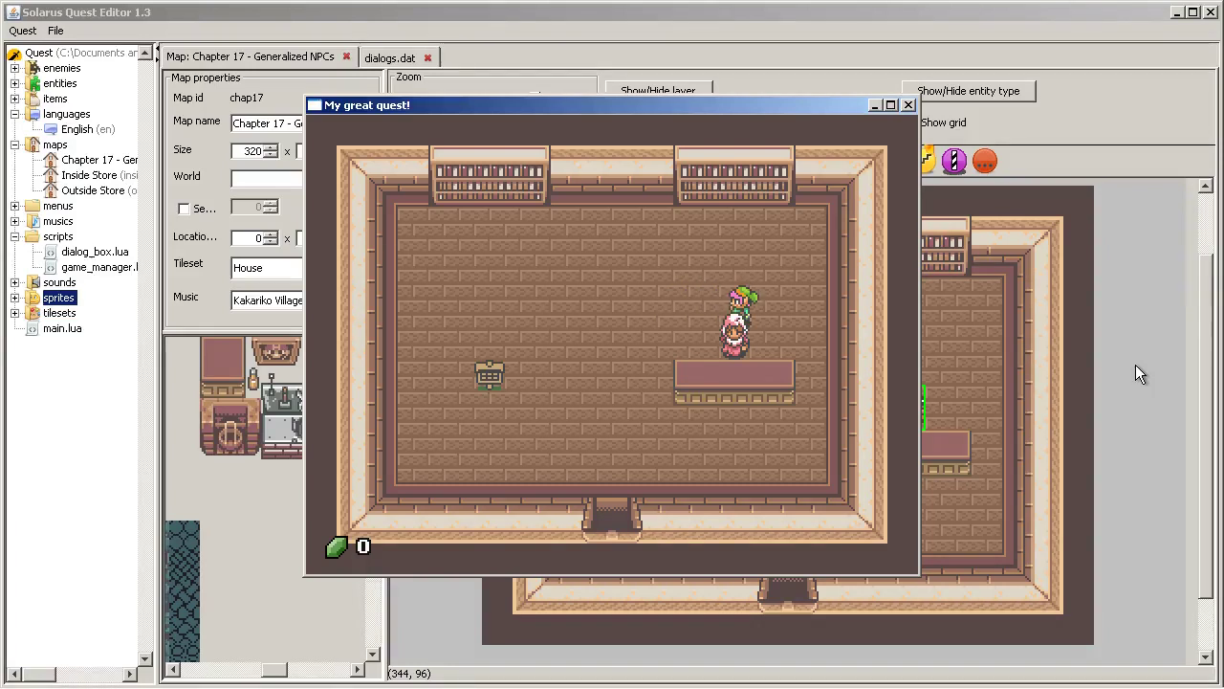
- Walk the hero back and forth between both sides of the receptionist behind the counter, and close the quest
key("Right")
key("Left")
key("Right")
key("Down")
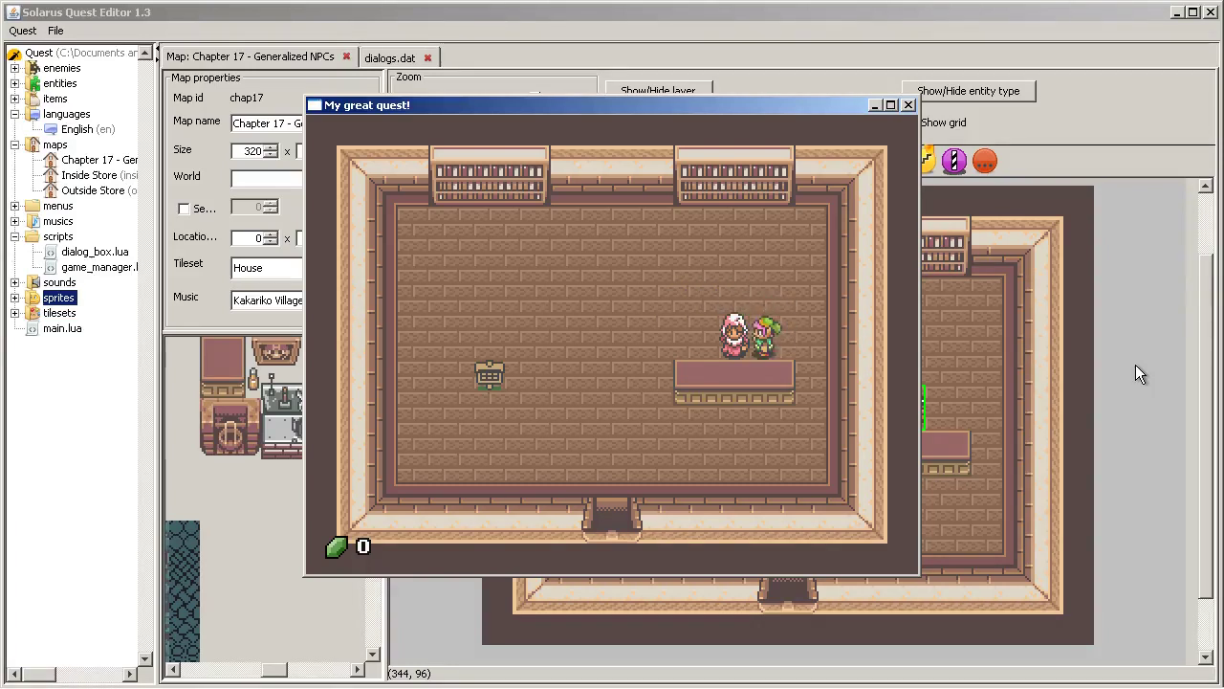
key("Up")
key("Left")
key("Down")
key("Up")
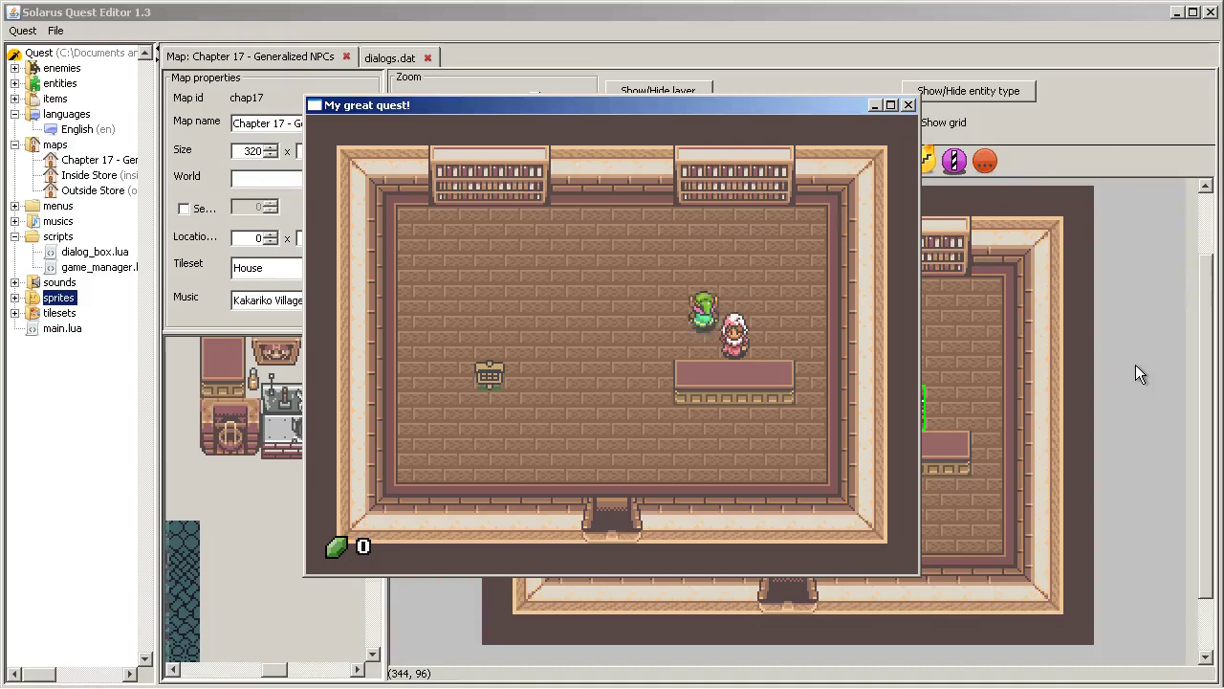
key("Right")
key("Down")
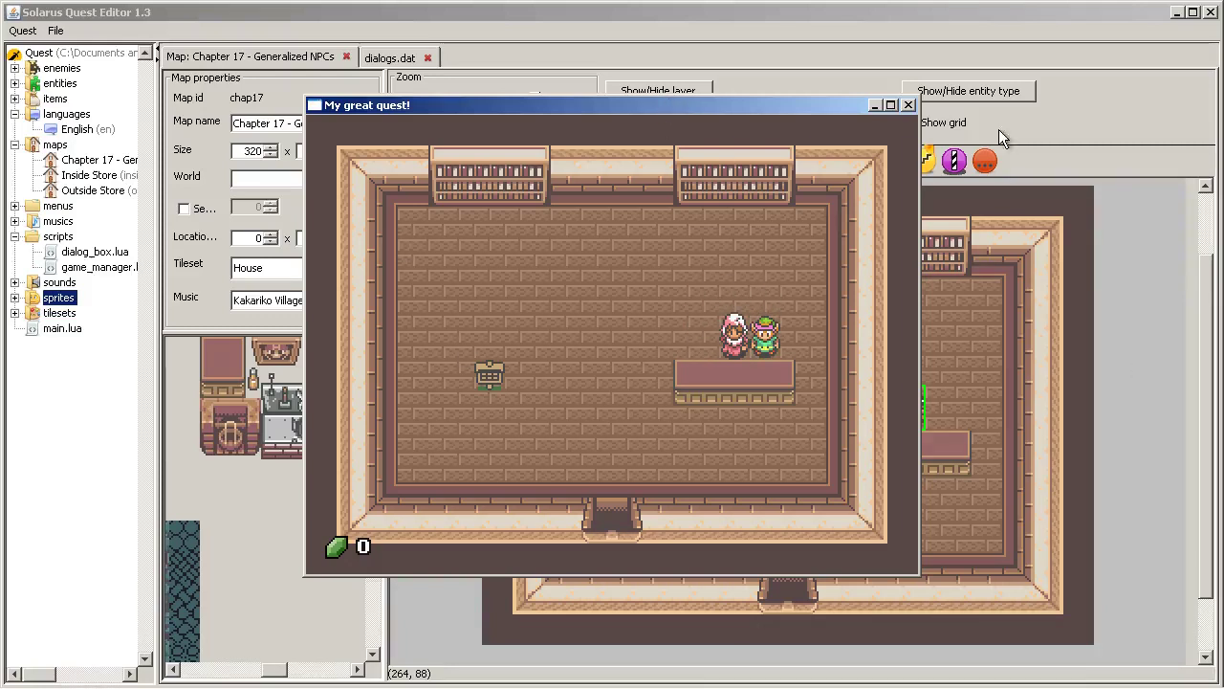
left_click(911, 106)
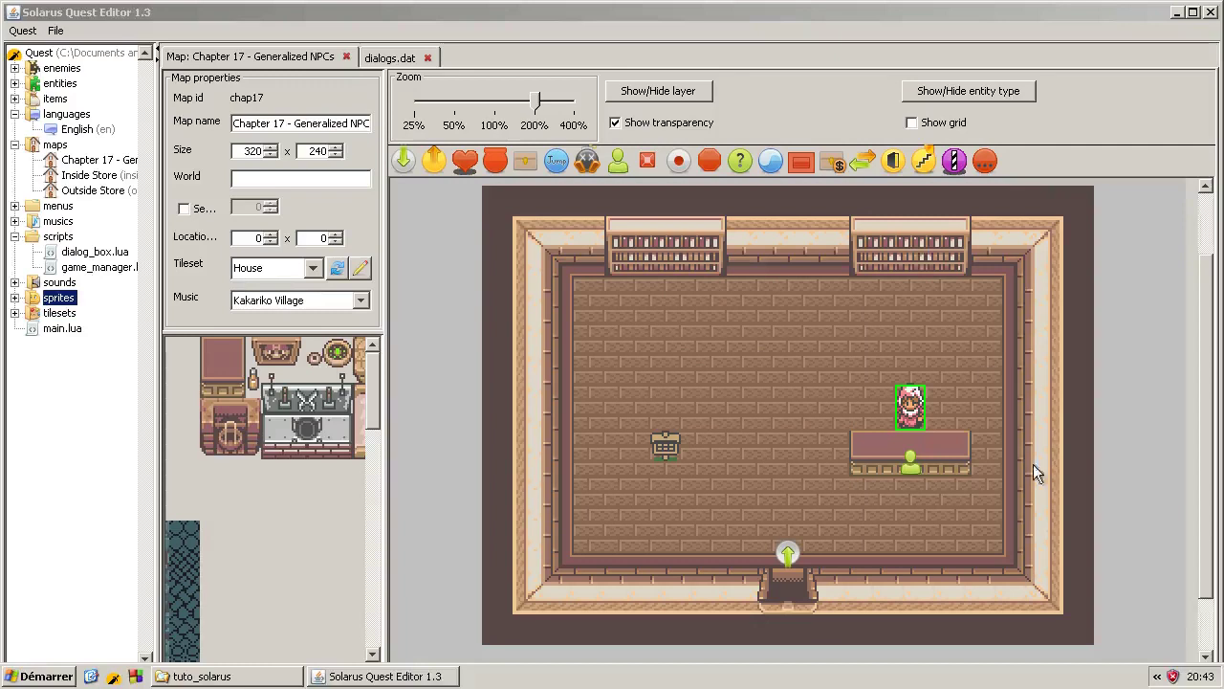
- Review the counter NPC's properties without changing them, and save the map again
double_click(909, 464)
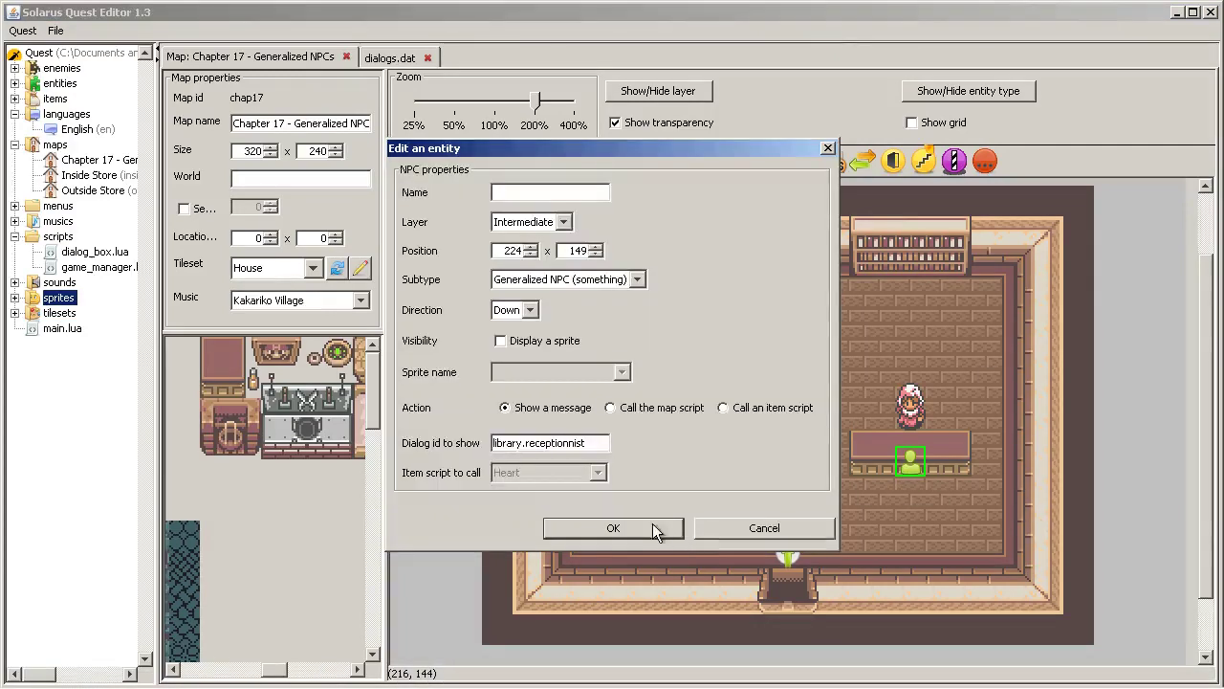
key("Escape")
left_click(55, 29)
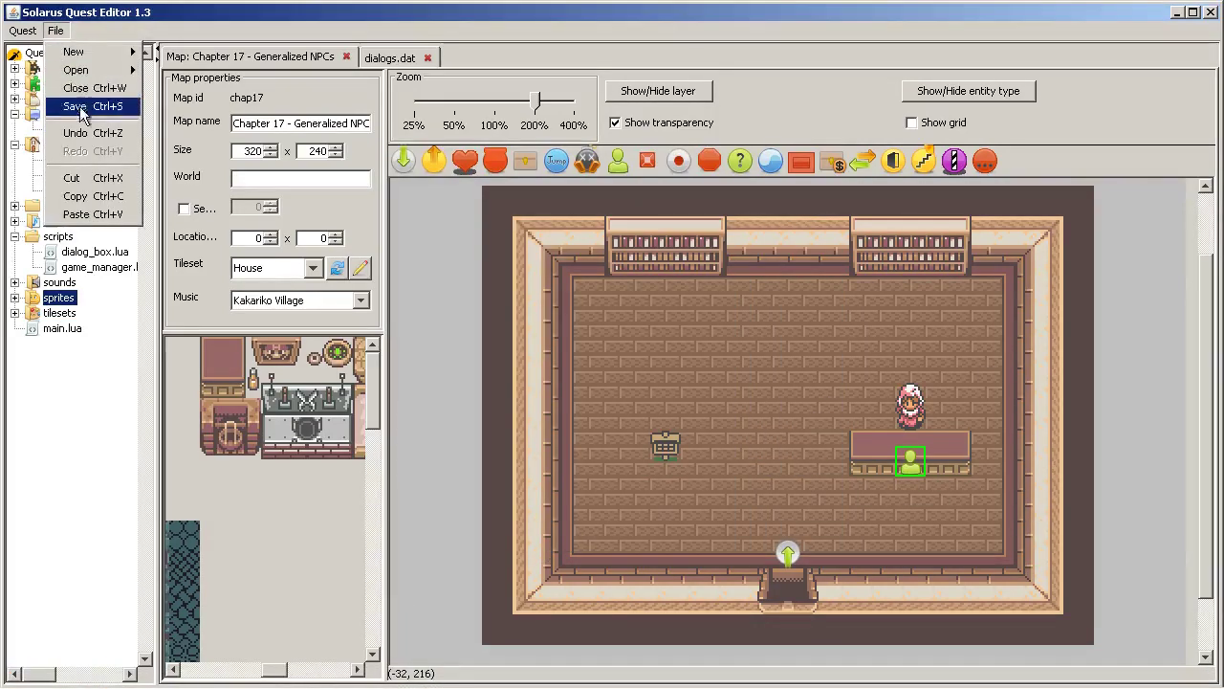
left_click(72, 103)
- Test-run the quest, walk the hero to the front of the counter and start the receptionist's dialog from there
left_click(133, 676)
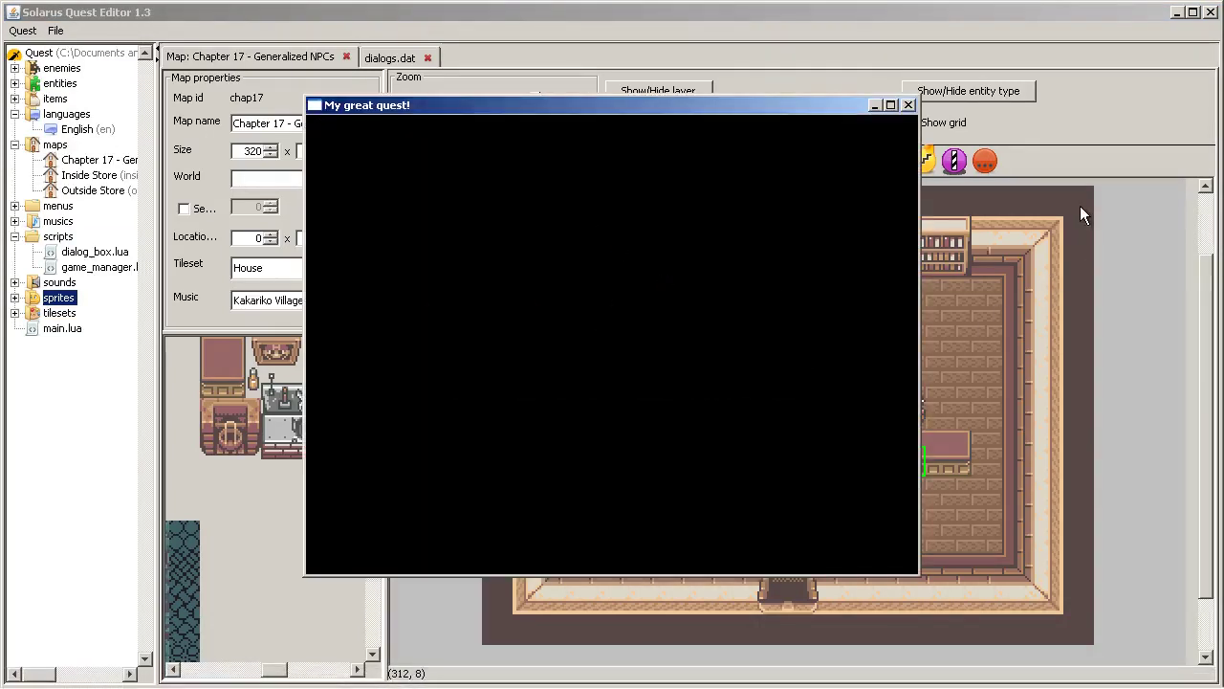
key("Up")
key("space")
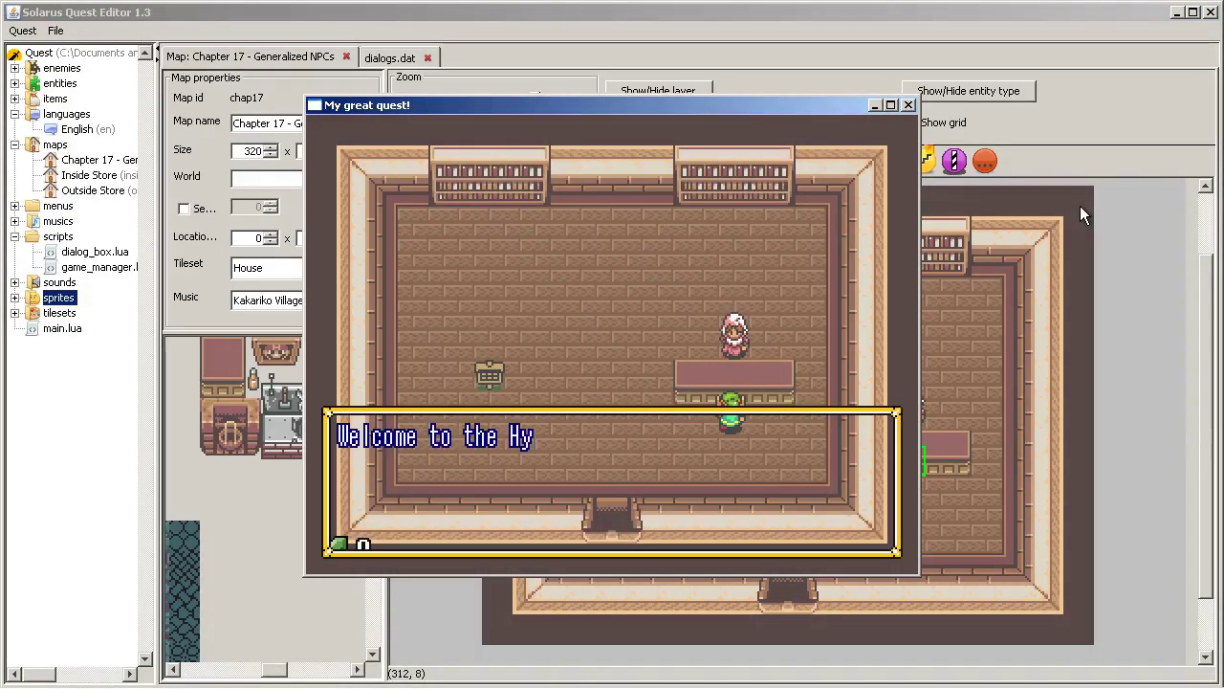
- Walk the hero around the counter, talk to the receptionist from behind and finish her dialog
key("Left")
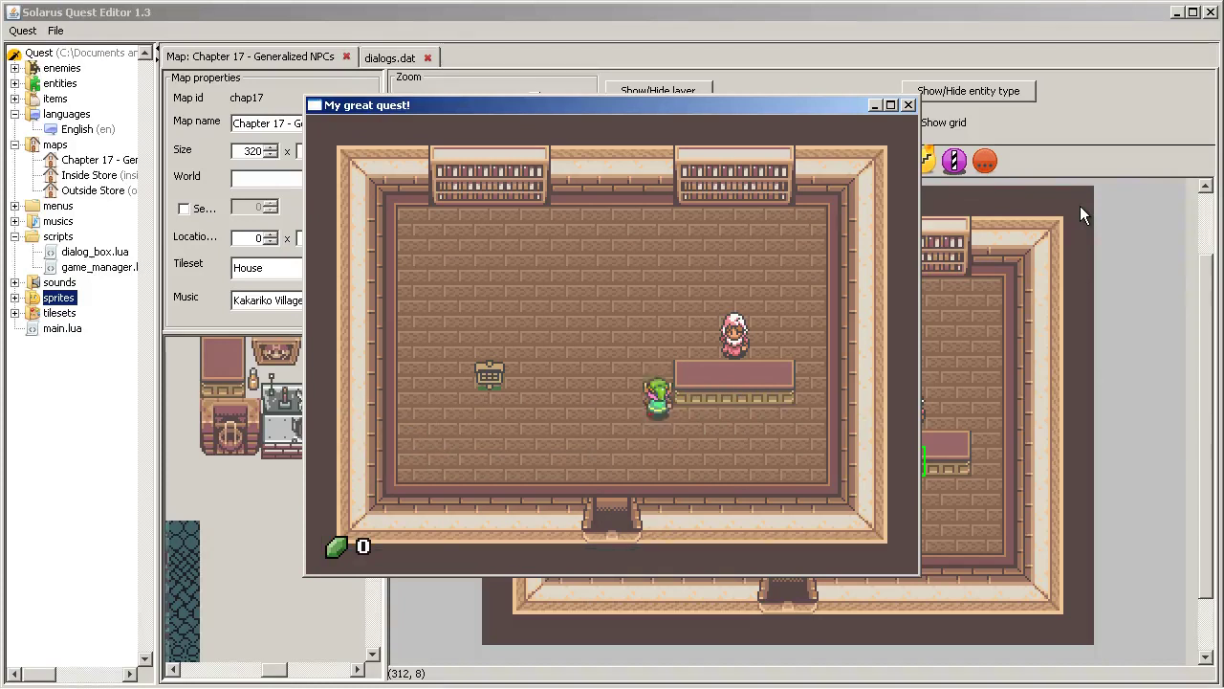
key("Up")
key("Right")
key("Up")
key("Right")
key("Down")
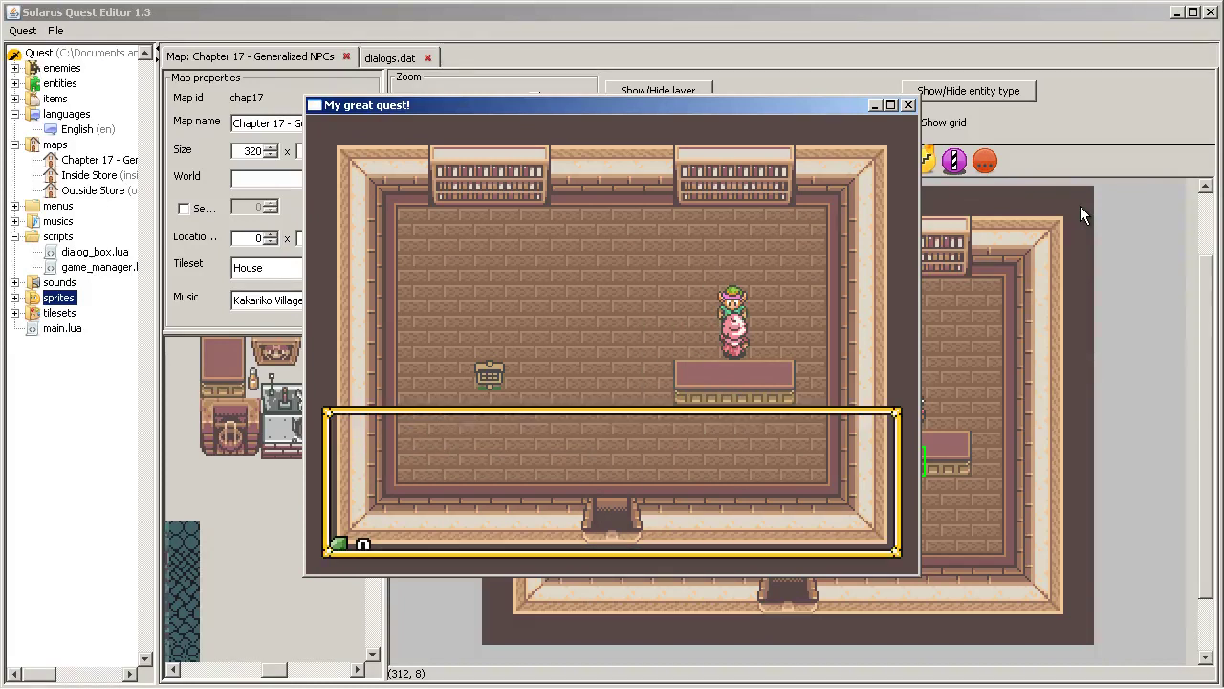
key("space")
key("space")
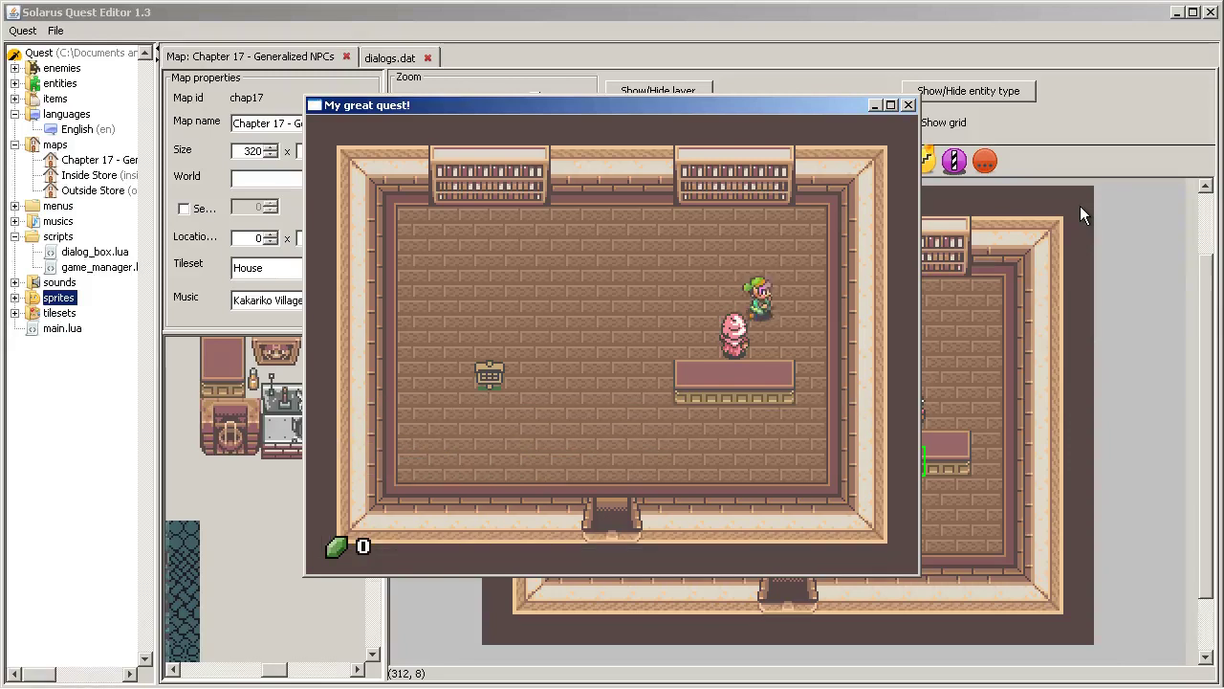
- Return the hero to the front of the counter, read the receptionist's dialog across it, and close the quest
key("Up")
key("Down")
key("Left")
key("Down")
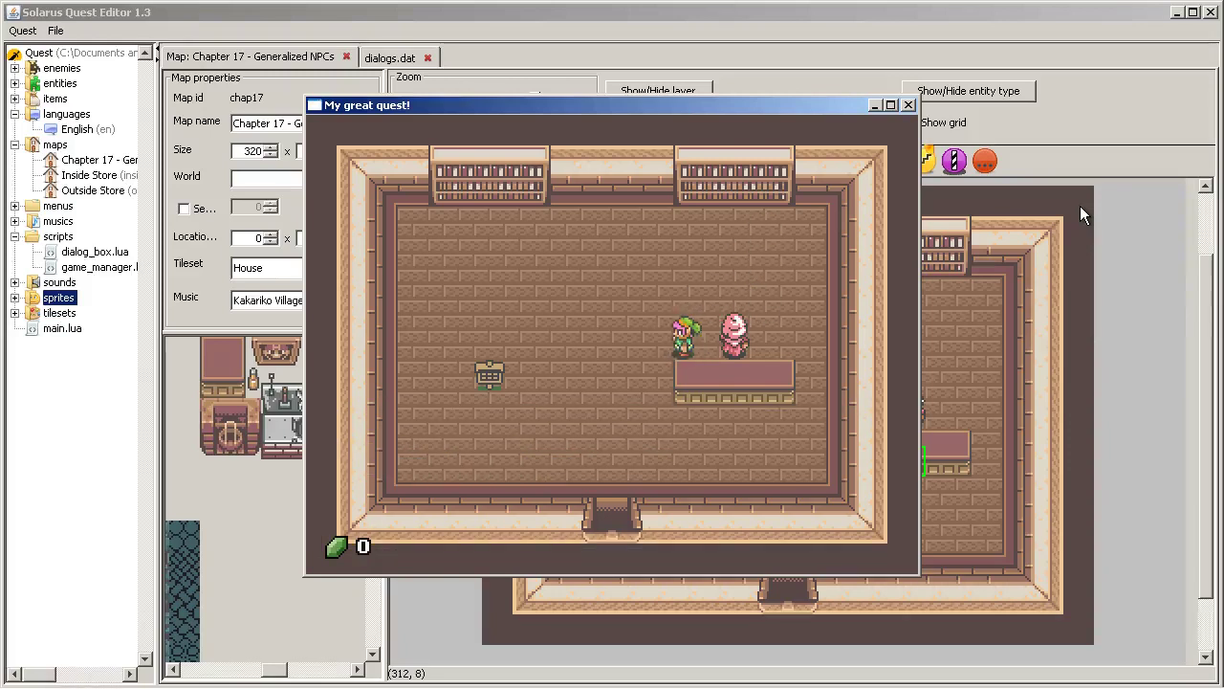
key("Right")
key("Up")
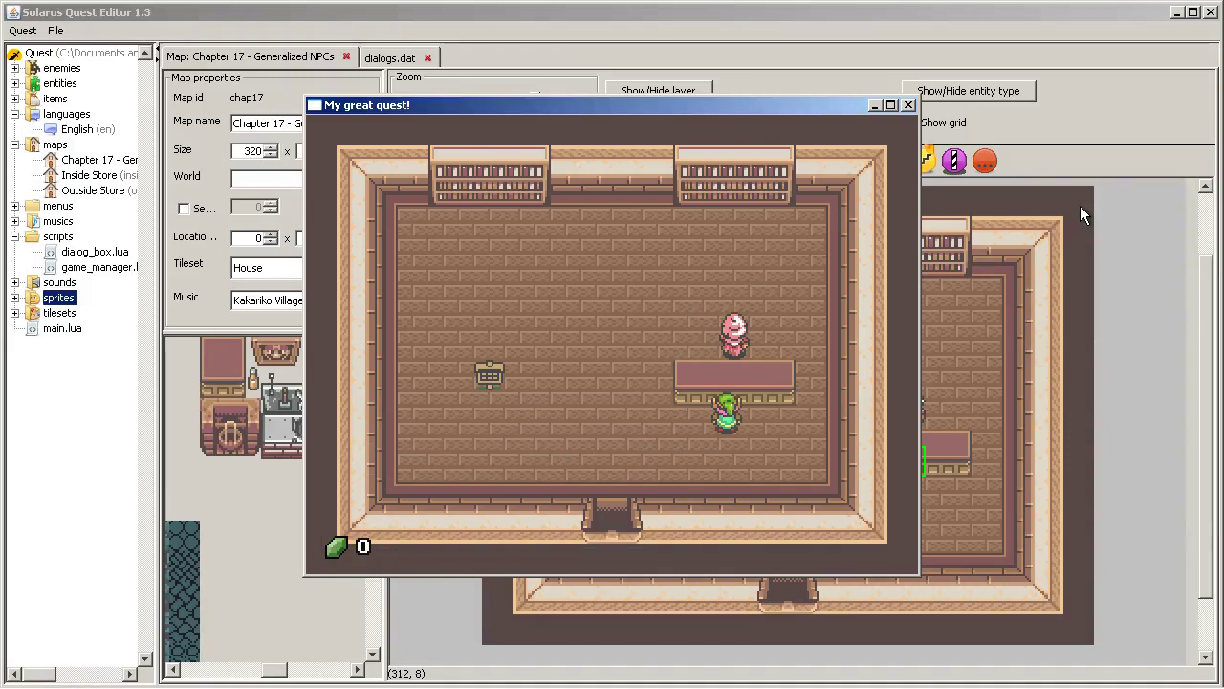
key("space")
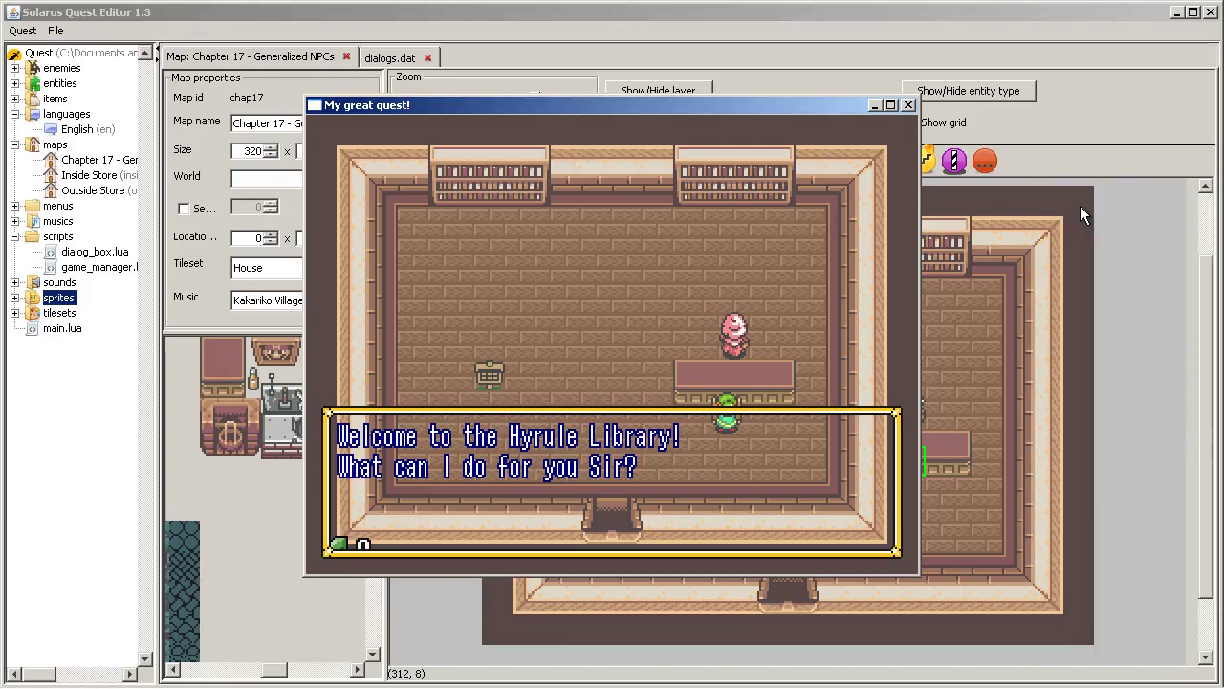
key("space")
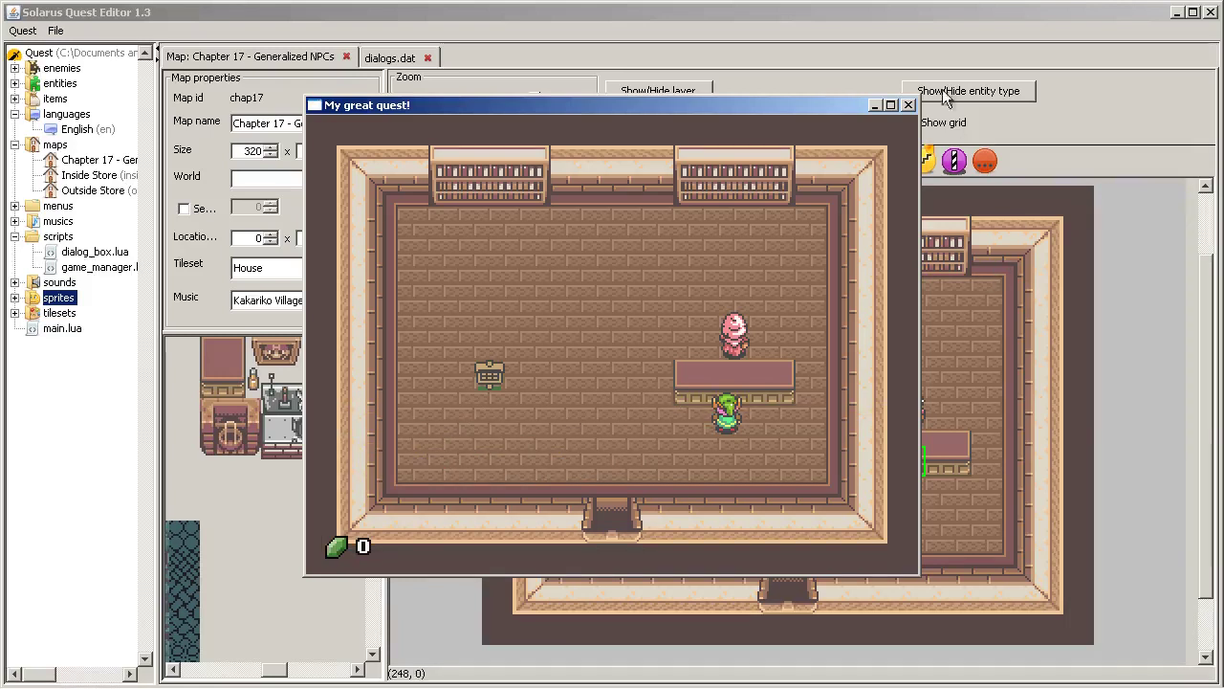
left_click(906, 105)
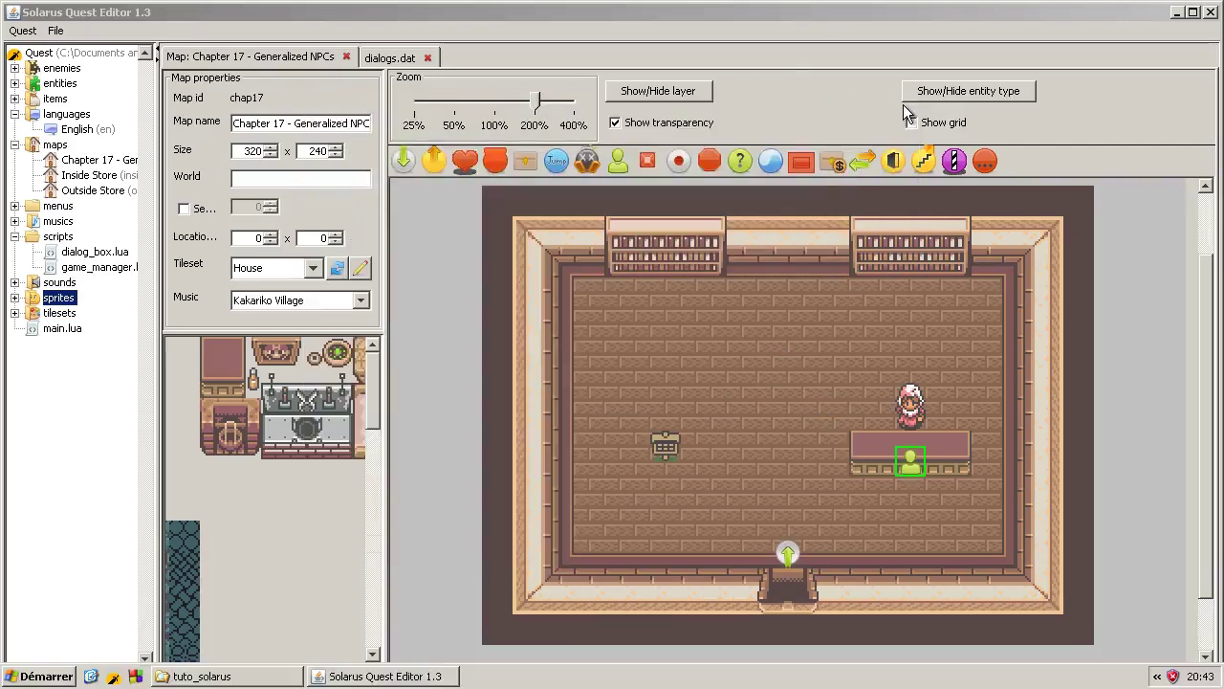
- Name the counter's generalized NPC reception_desk, clear its dialog id, and make it call the map script
double_click(909, 463)
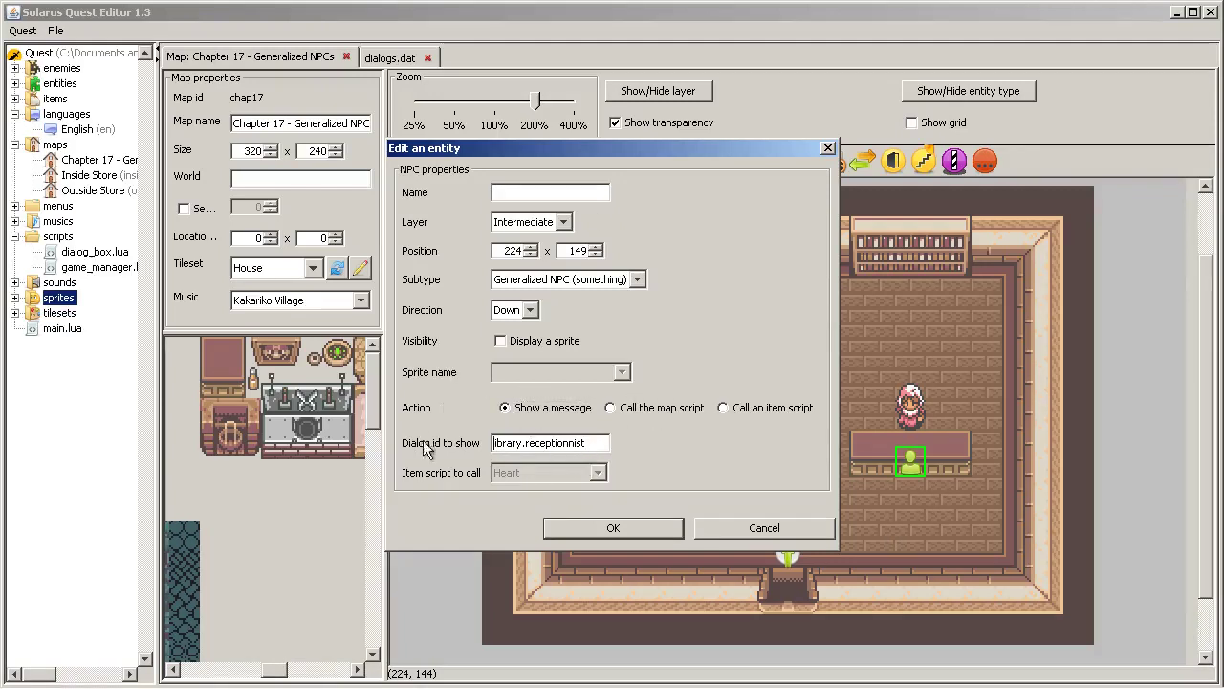
double_click(555, 443)
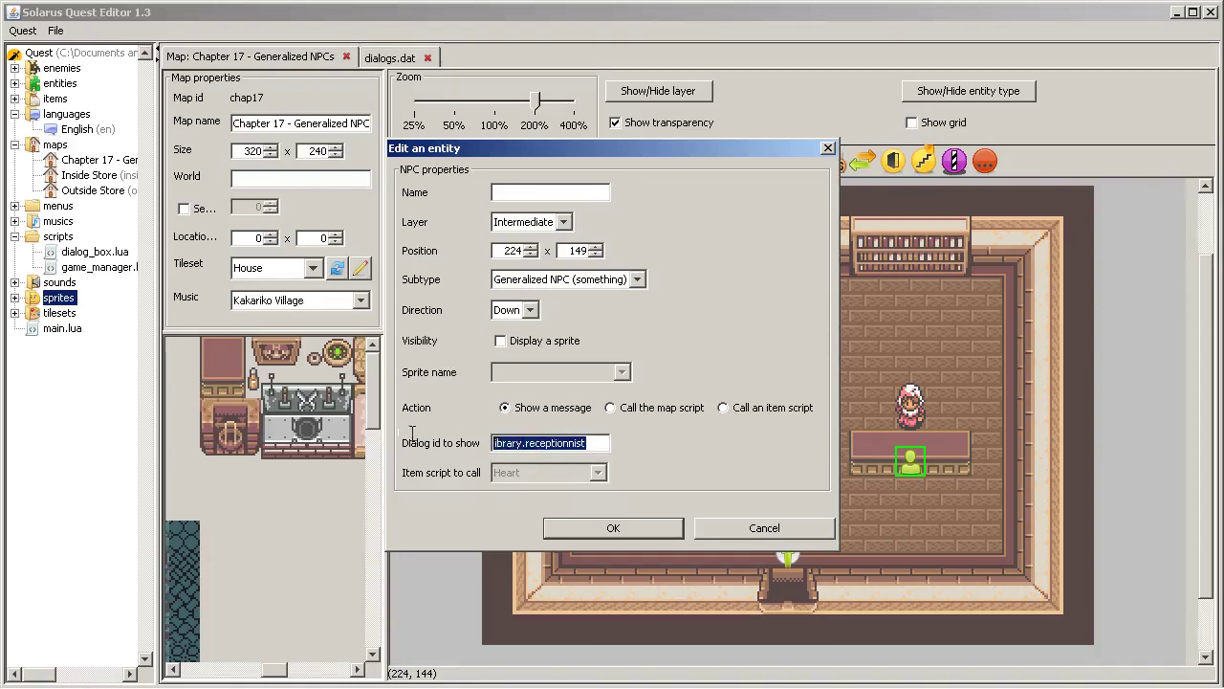
key("BackSpace")
left_click(644, 409)
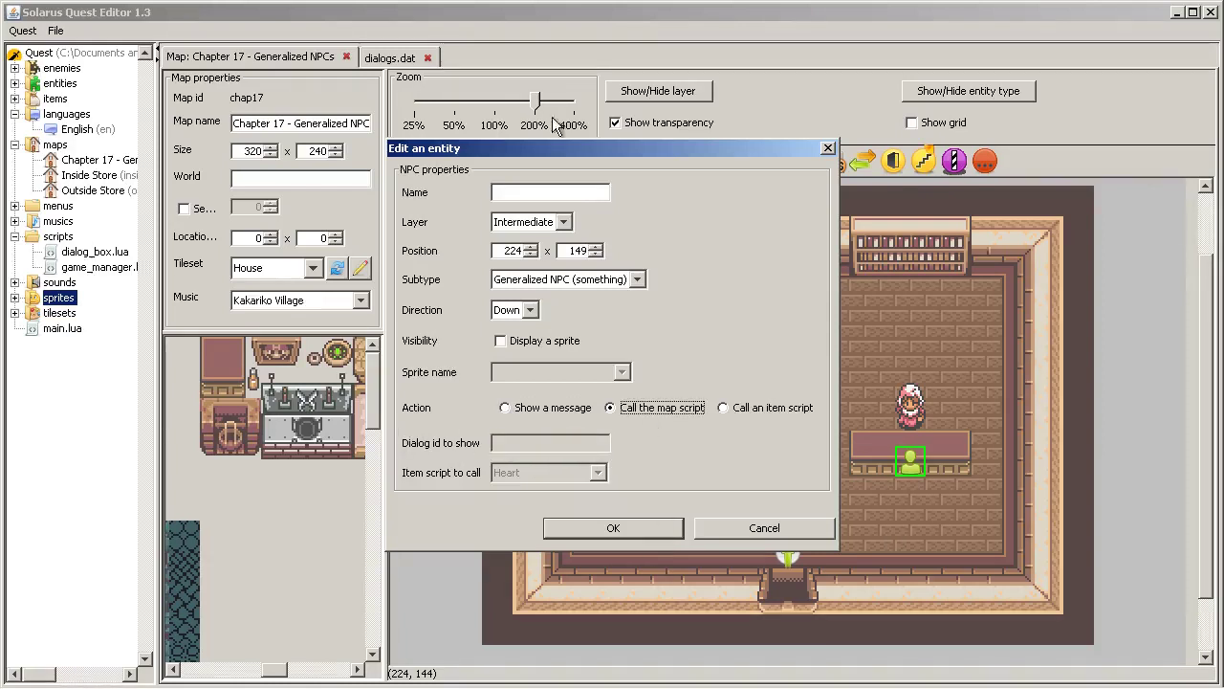
left_click(555, 193)
type("reception_desk")
key("Return")
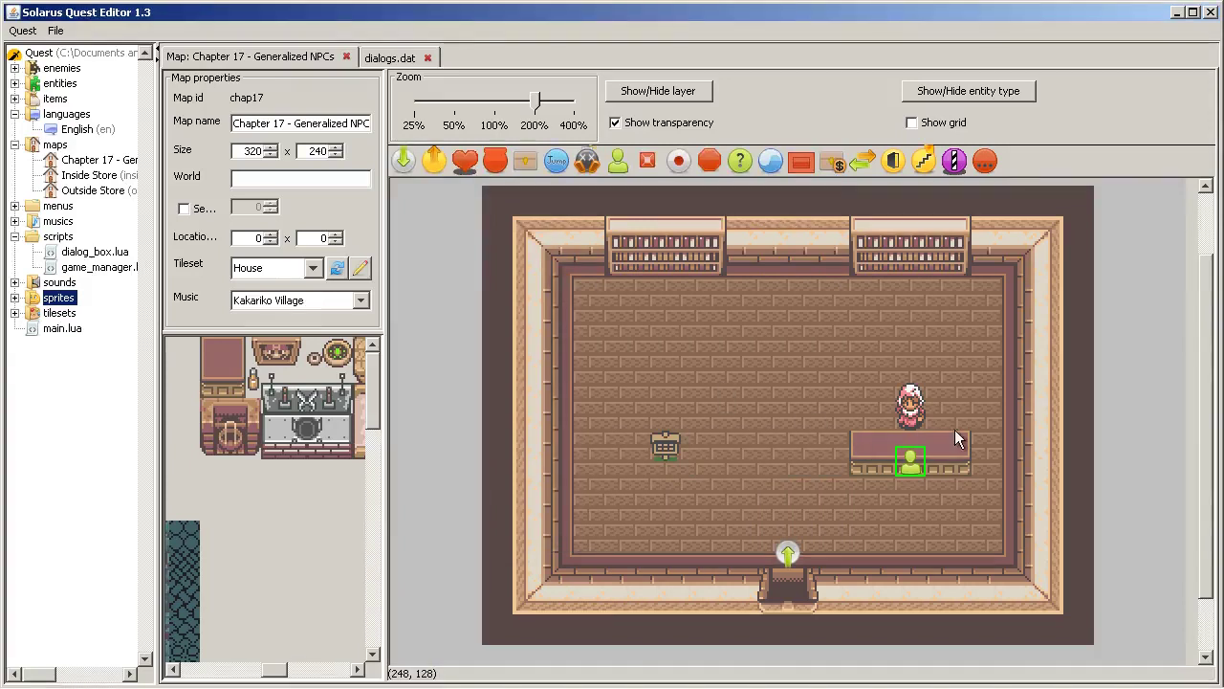
- Review the receptionist NPC's properties, accept them, and save the map
double_click(909, 421)
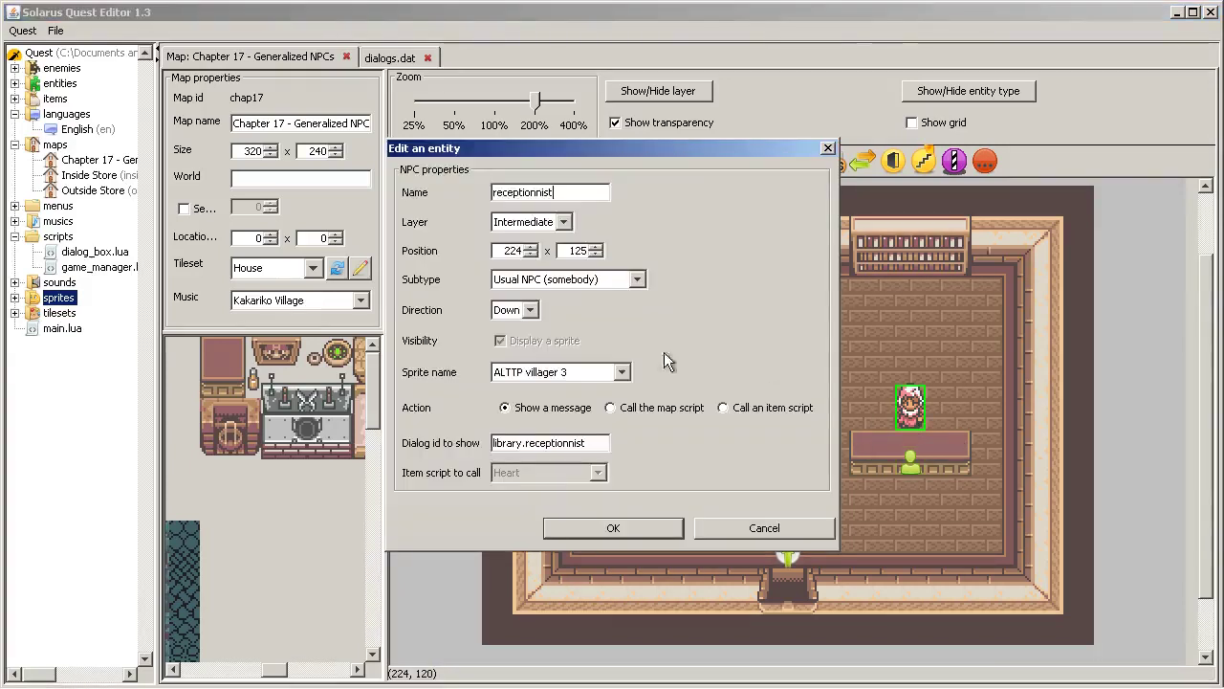
left_click(623, 519)
left_click(56, 29)
left_click(77, 107)
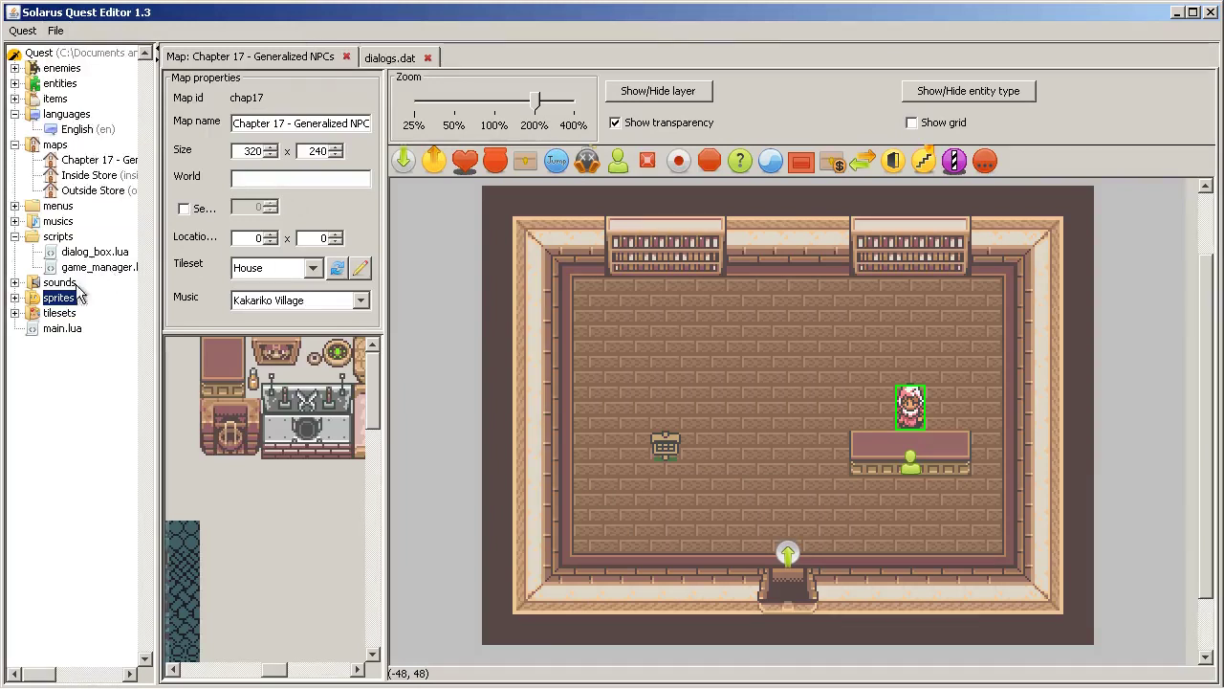
- Open the Chapter 17 map's script and declare "local map = ..." and "local game = map:get_game()"
right_click(95, 162)
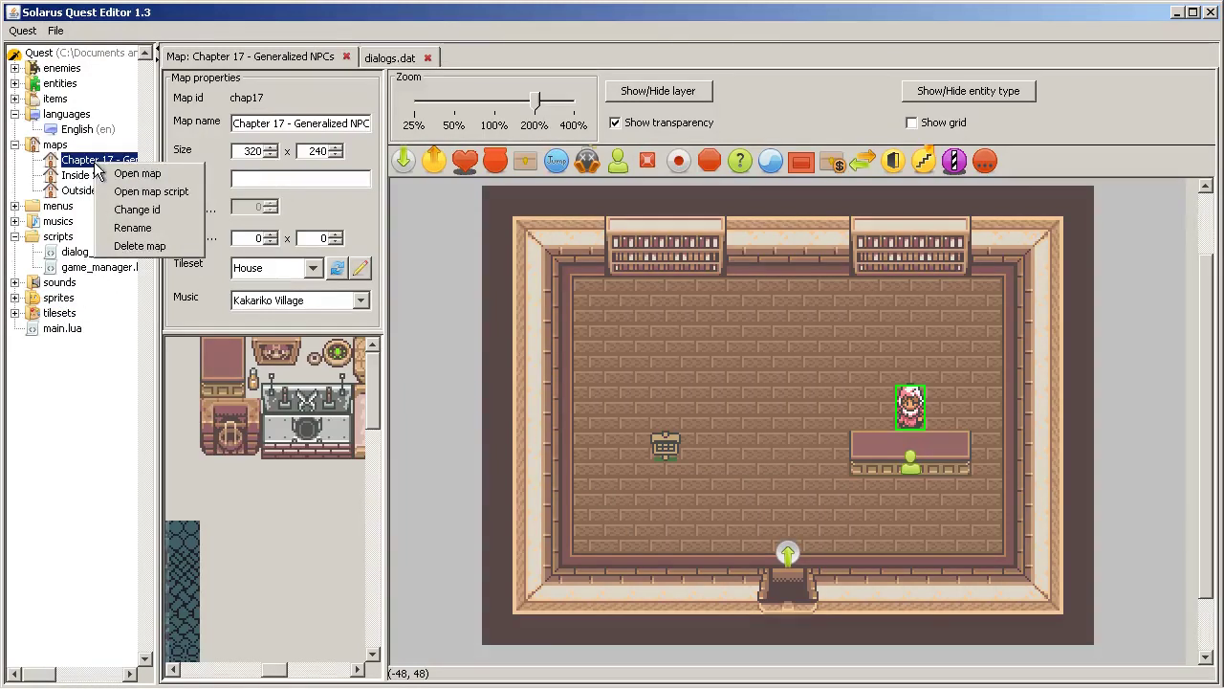
left_click(149, 194)
type("local")
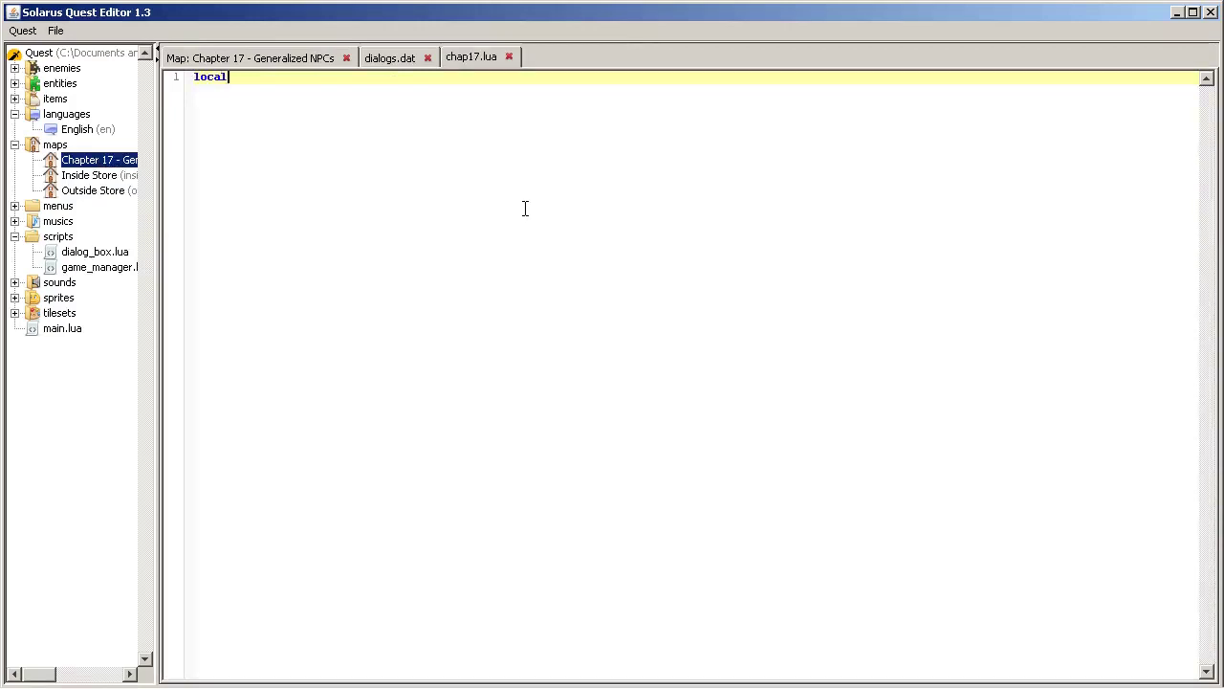
type(" map = ...")
key("Return")
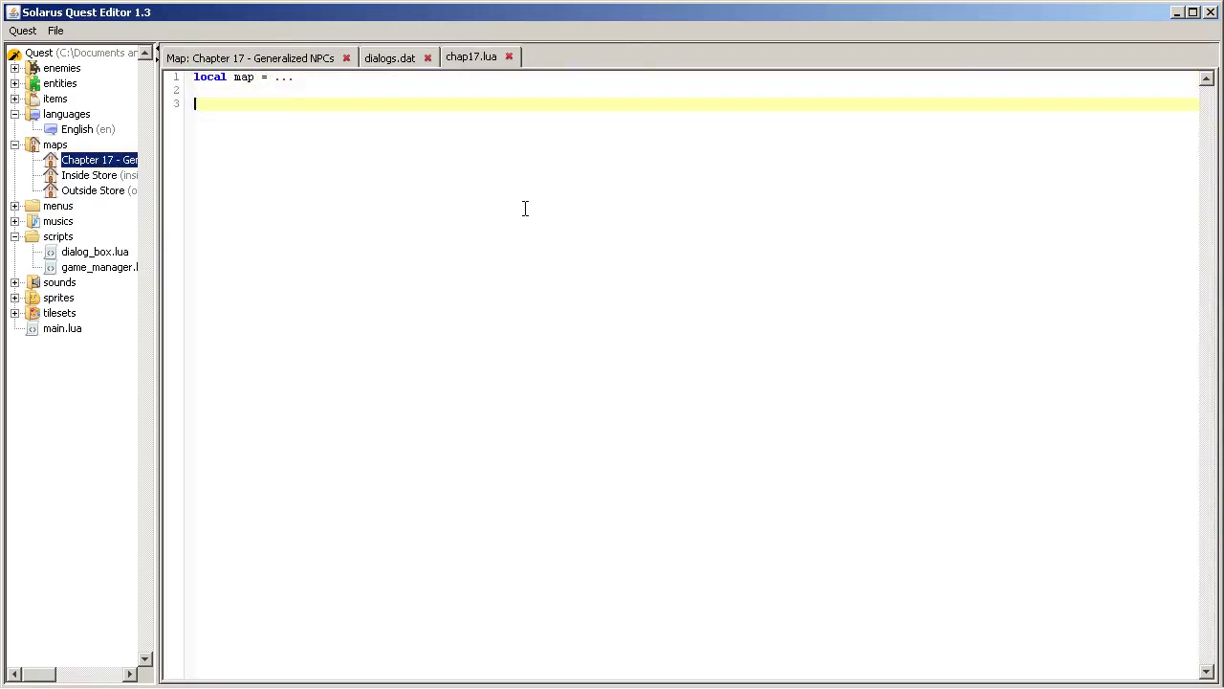
type("local game")
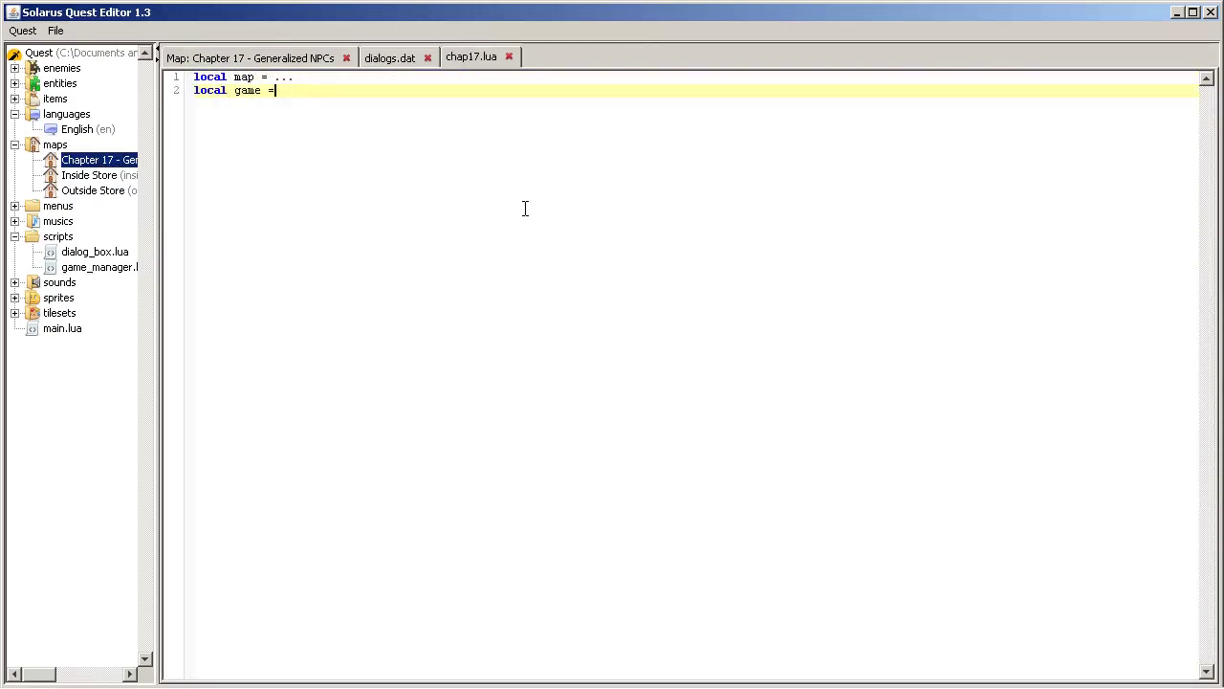
type(" = map:get_game()")
key("Return")
key("Return")
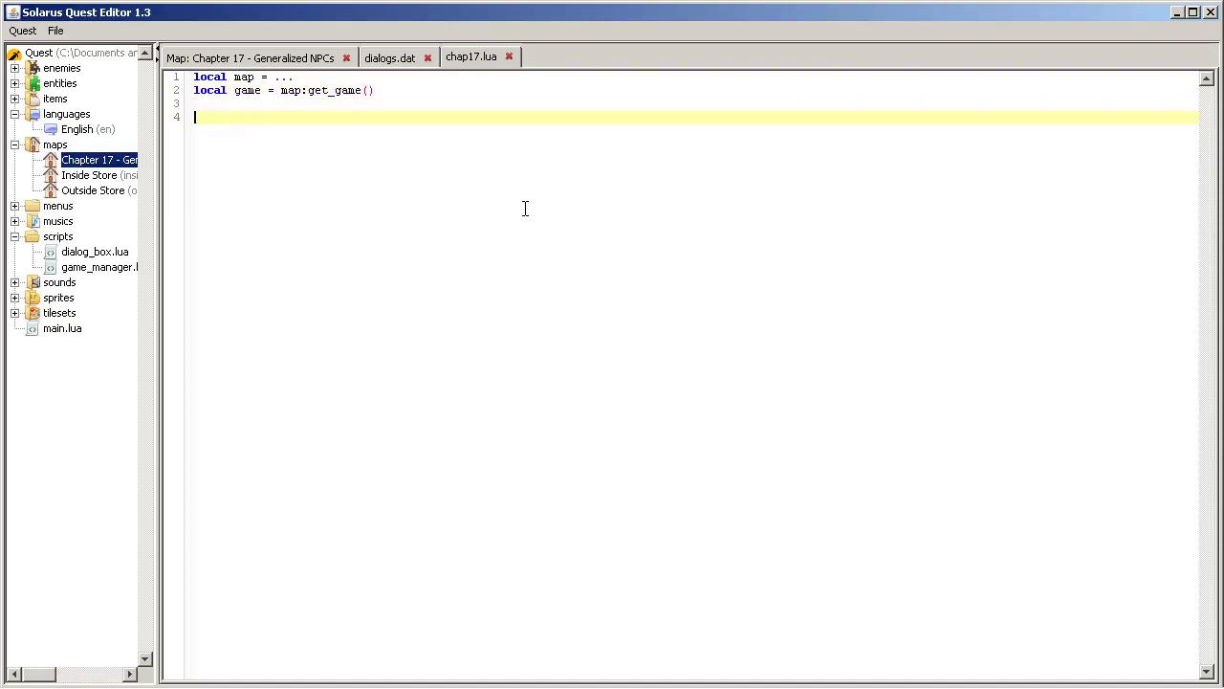
- Add an empty function reception_desk:on_interaction(), closed with end, below the local variables
type("function reception_desk:on_interaction()")
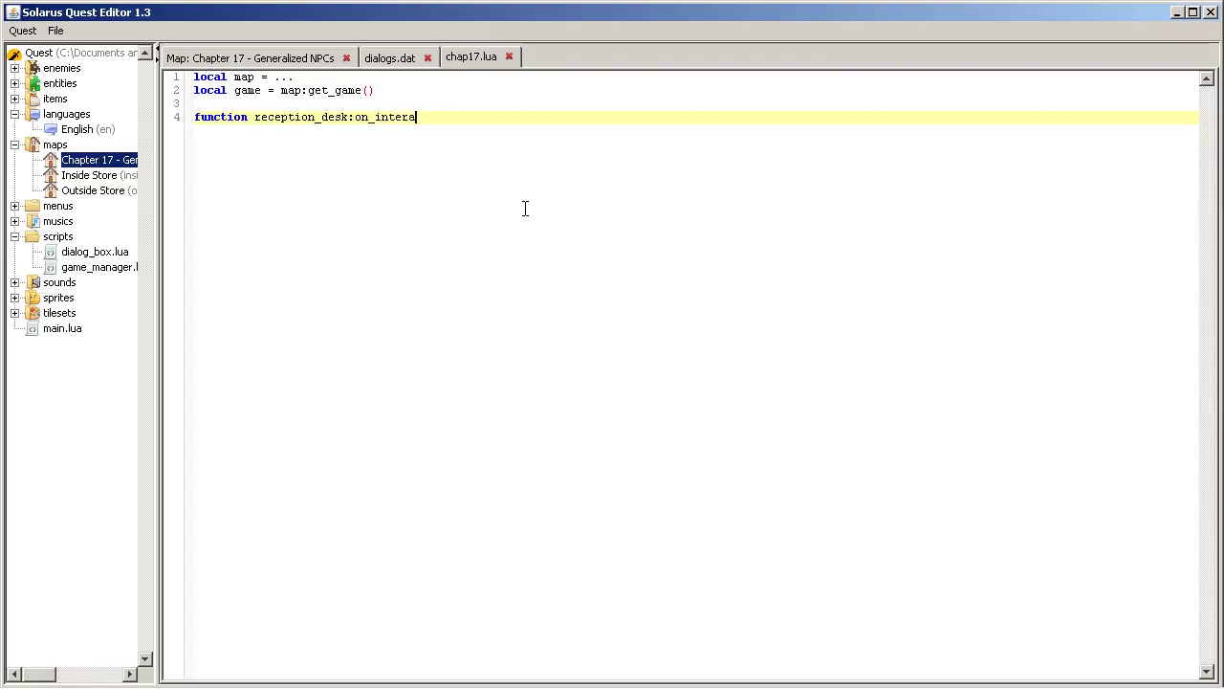
key("Return")
key("Return")
type("end")
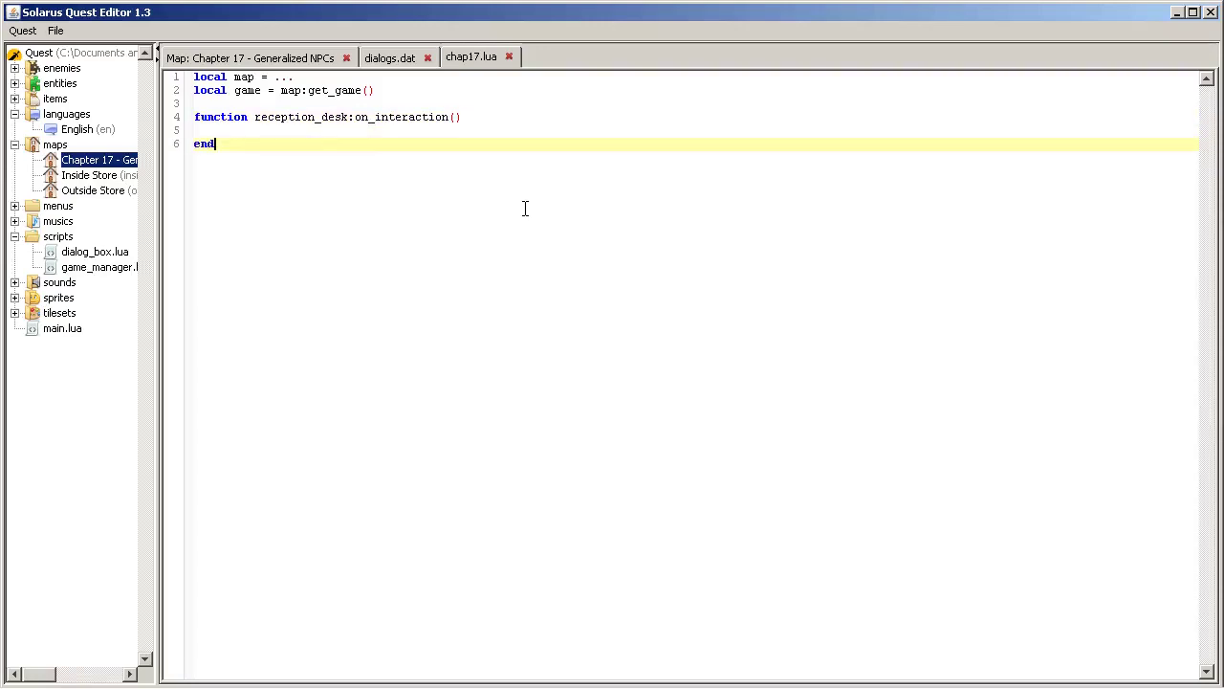
key("Return")
- Inside the interaction function, add the call game:start_dialog("library.receptionnist")
key("Up")
key("Home")
key("Return")
key("Up")
type("game:start_dialog(\"library.receptionnist")
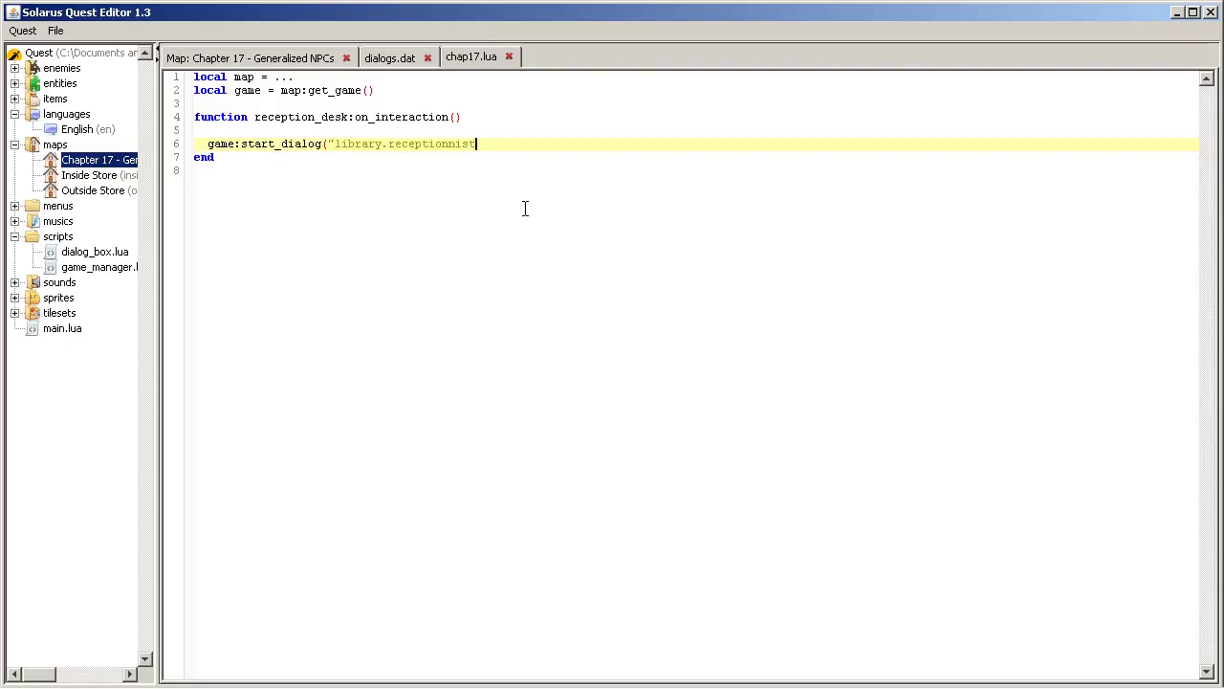
type("\")")
key("Return")
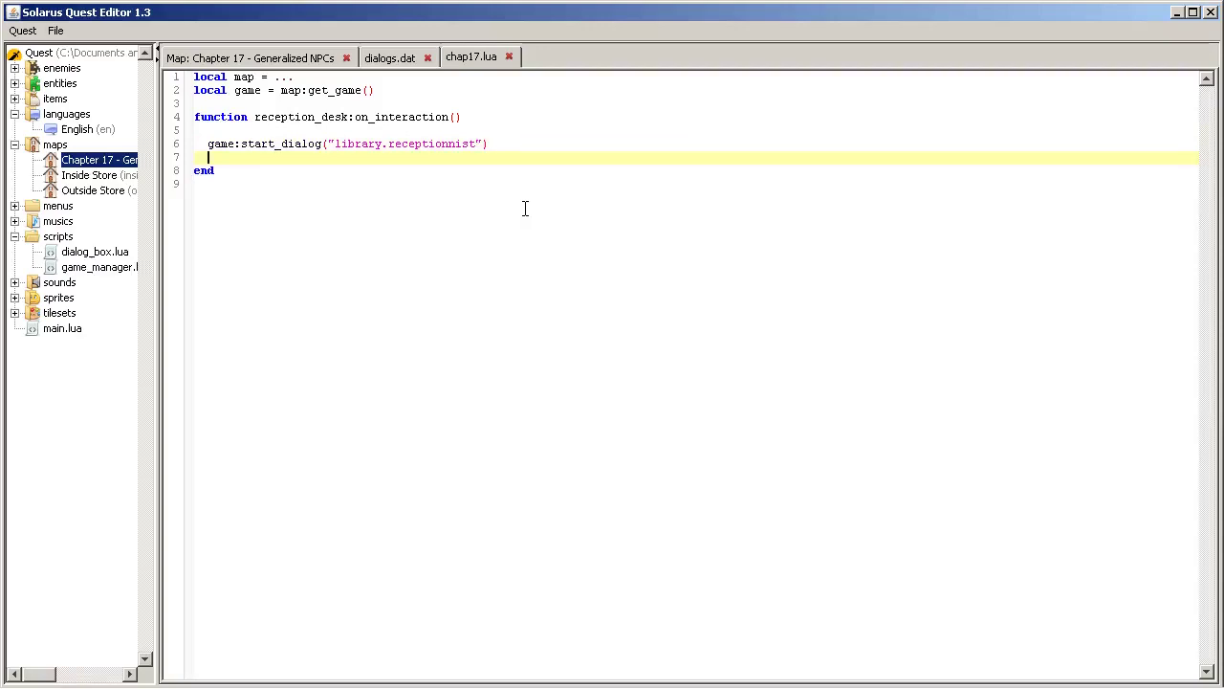
- Add receptionnist:get_sprite():set_direction(3) below the dialog call, and save the script
type("receptionnist:get_sprite():set_direction(")
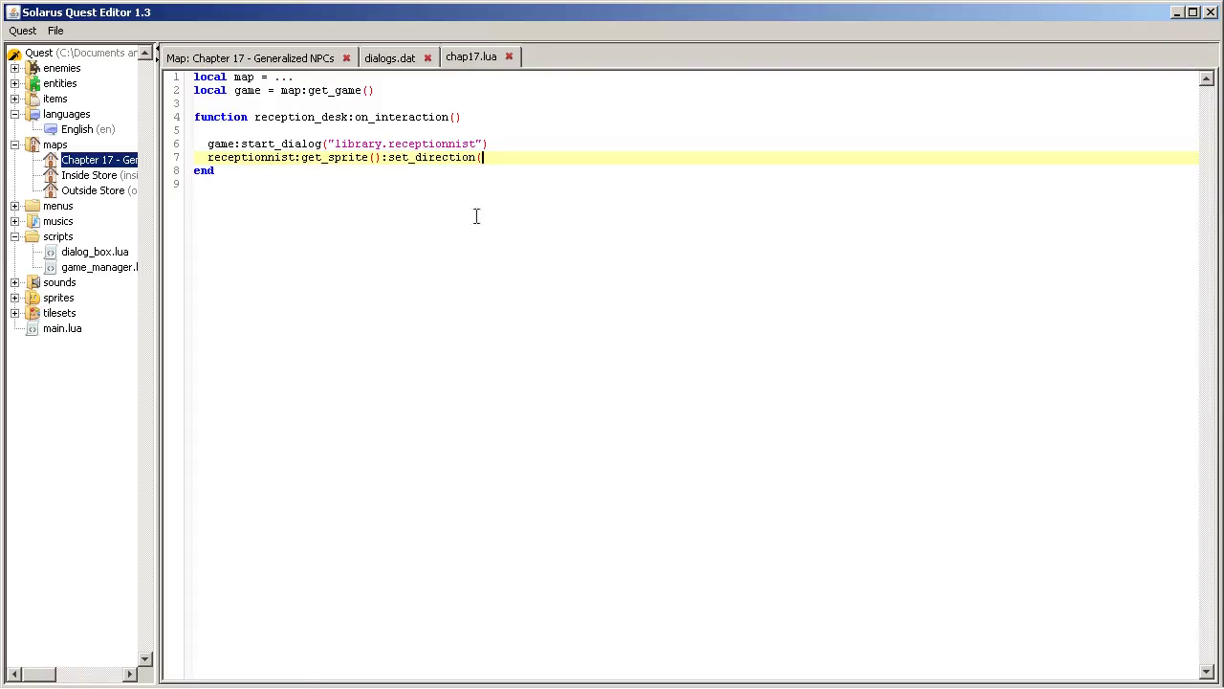
left_click(278, 50)
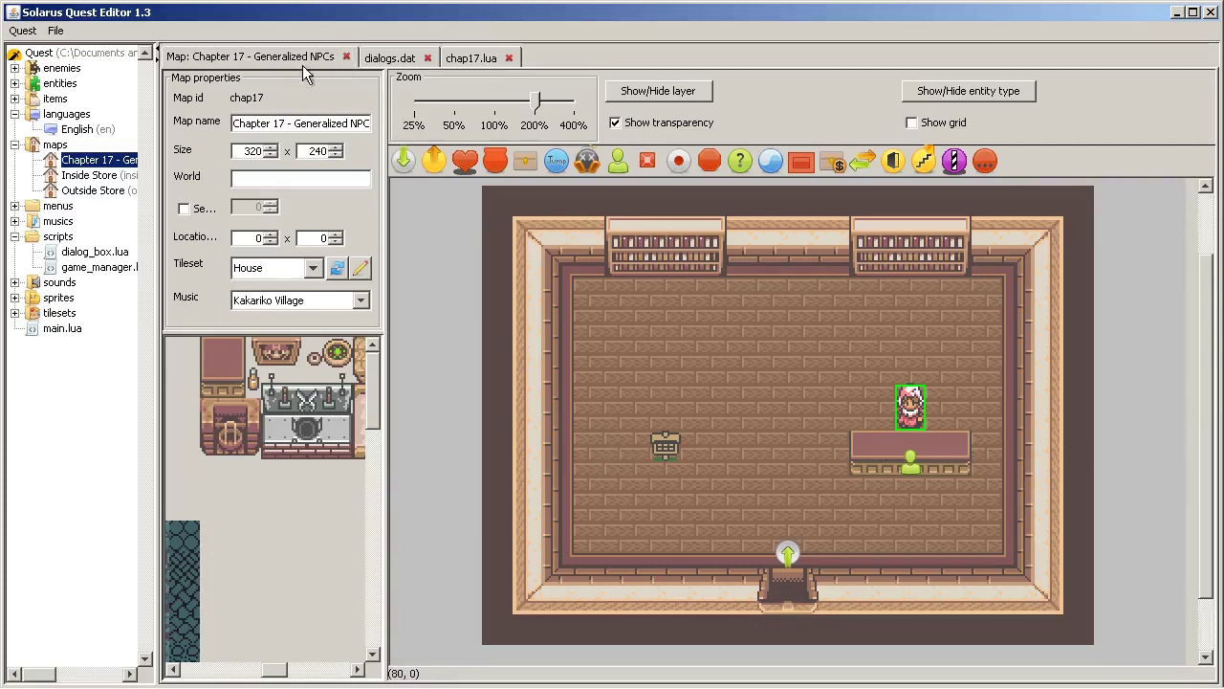
left_click(467, 57)
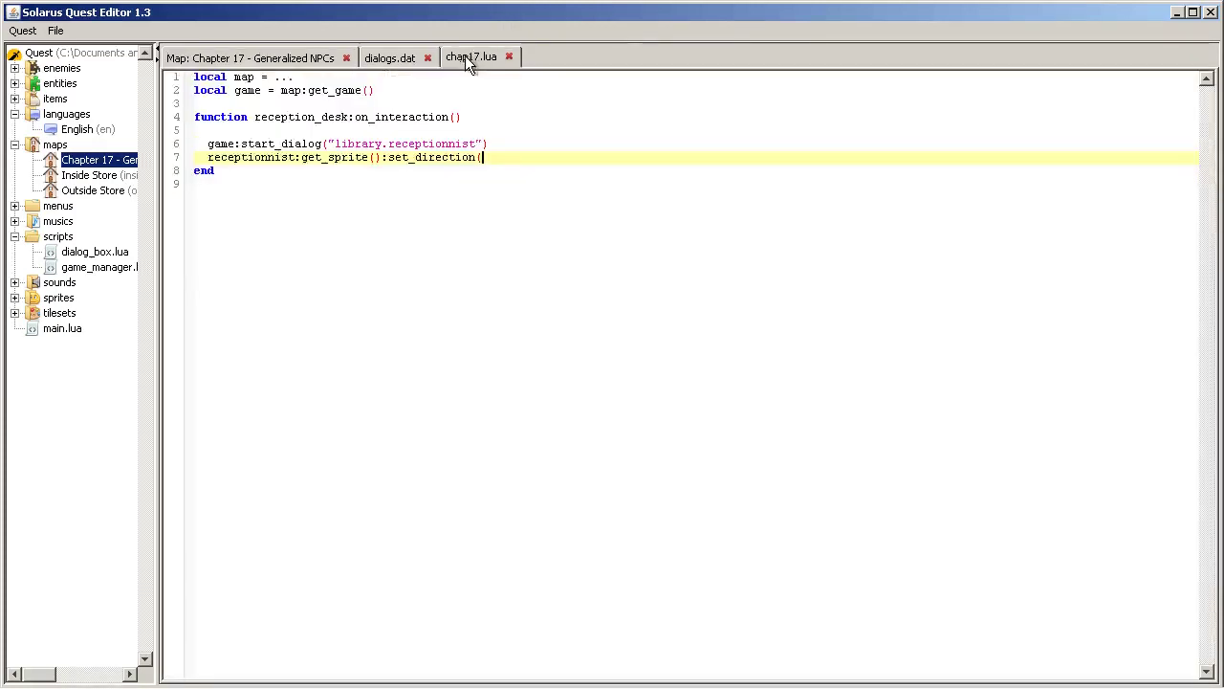
type("3")
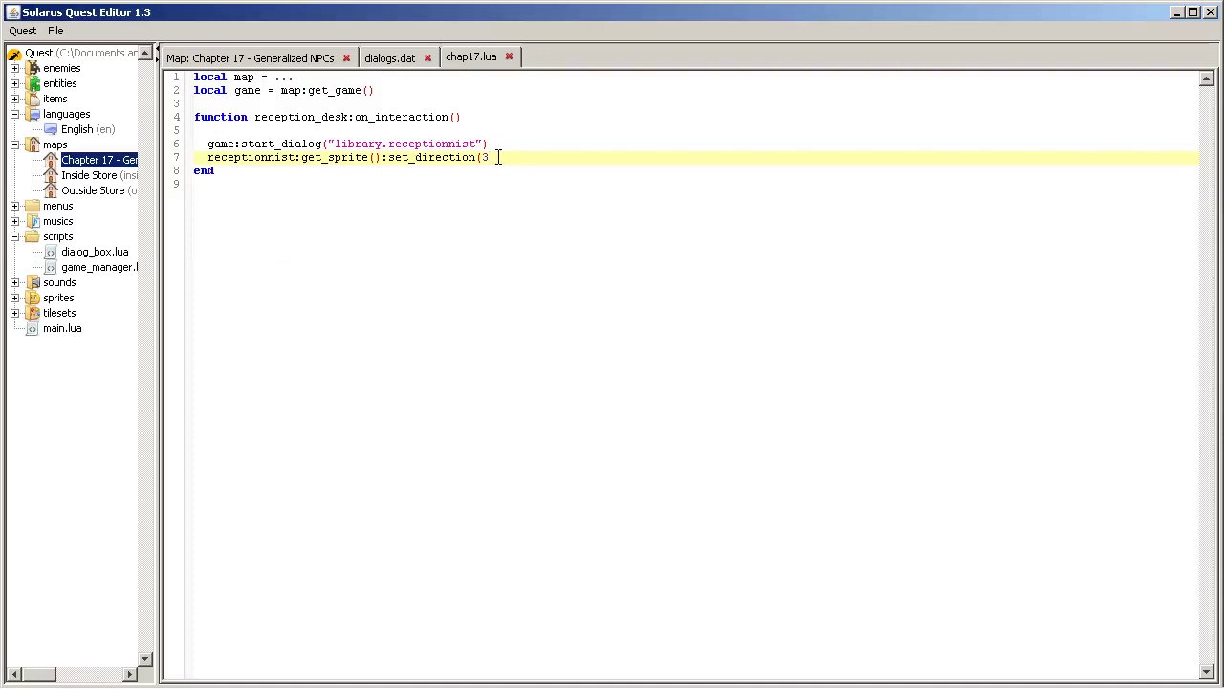
type(")")
left_click(56, 30)
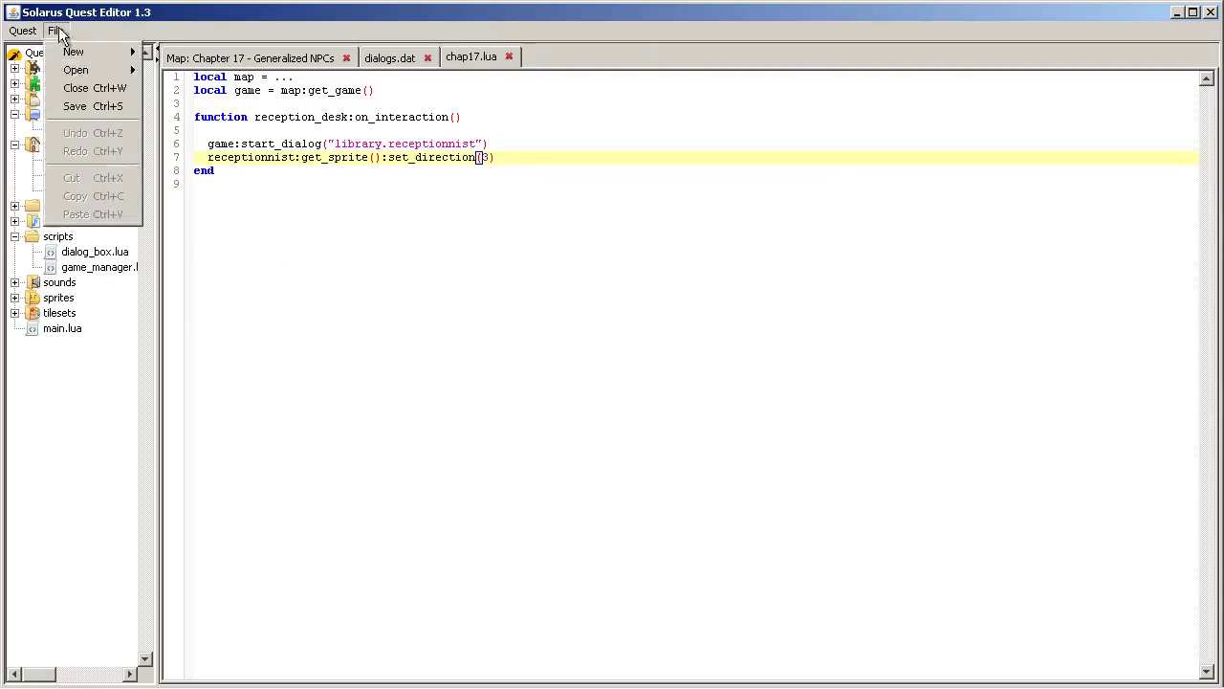
left_click(86, 105)
- Save the chap17.lua script again and start a test run of the quest
left_click(269, 60)
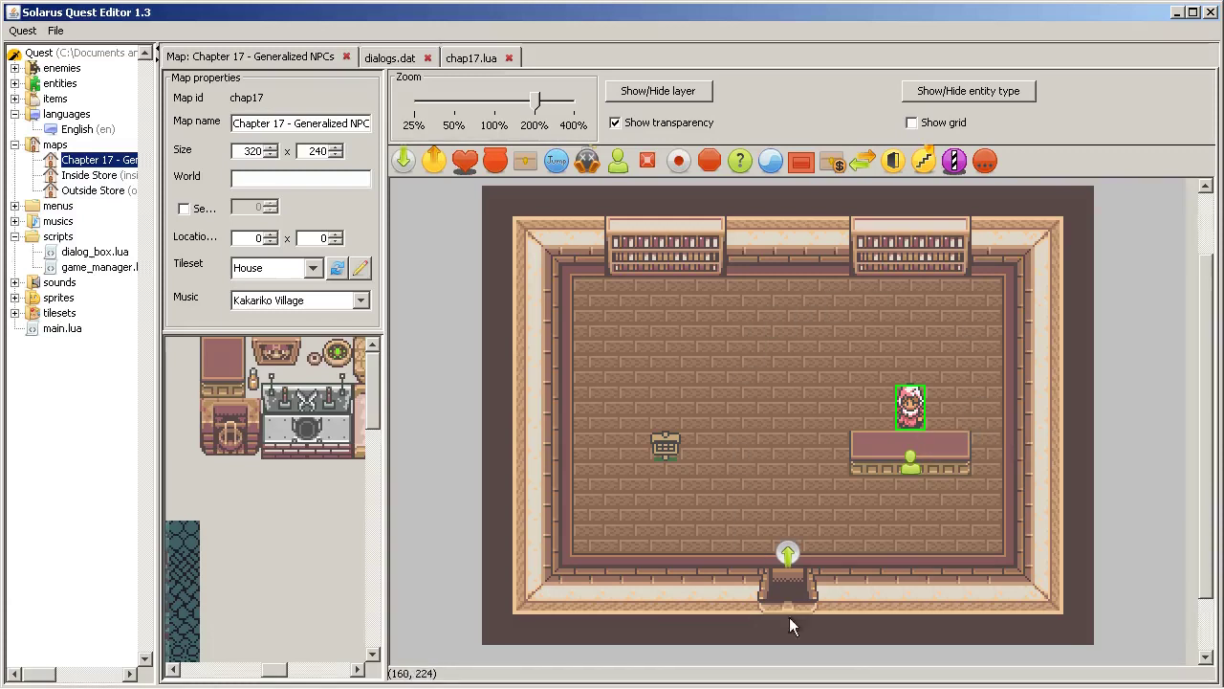
left_click(490, 59)
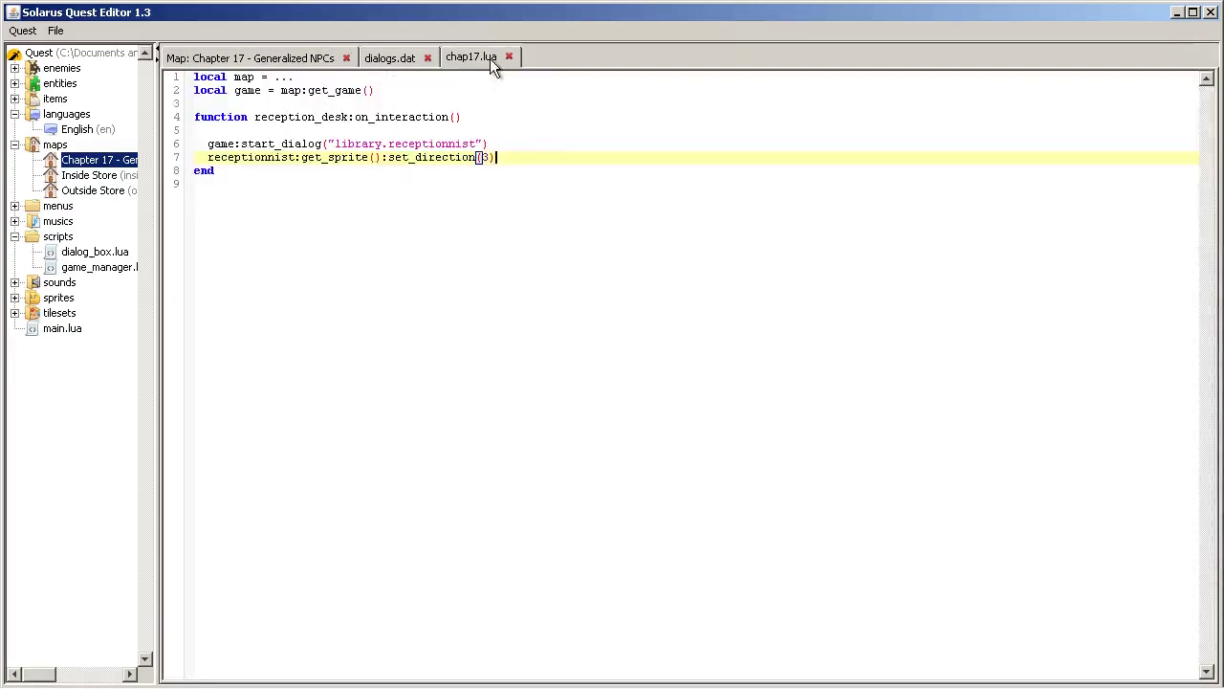
left_click(23, 30)
mouse_move(56, 29)
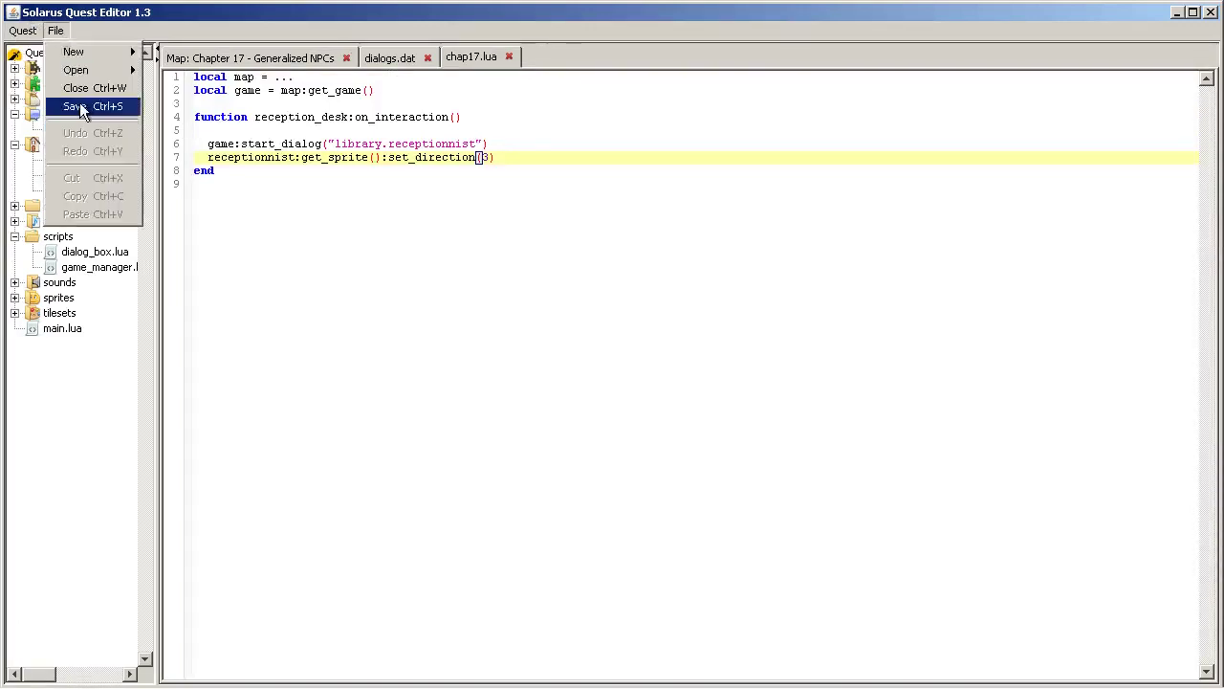
left_click(81, 106)
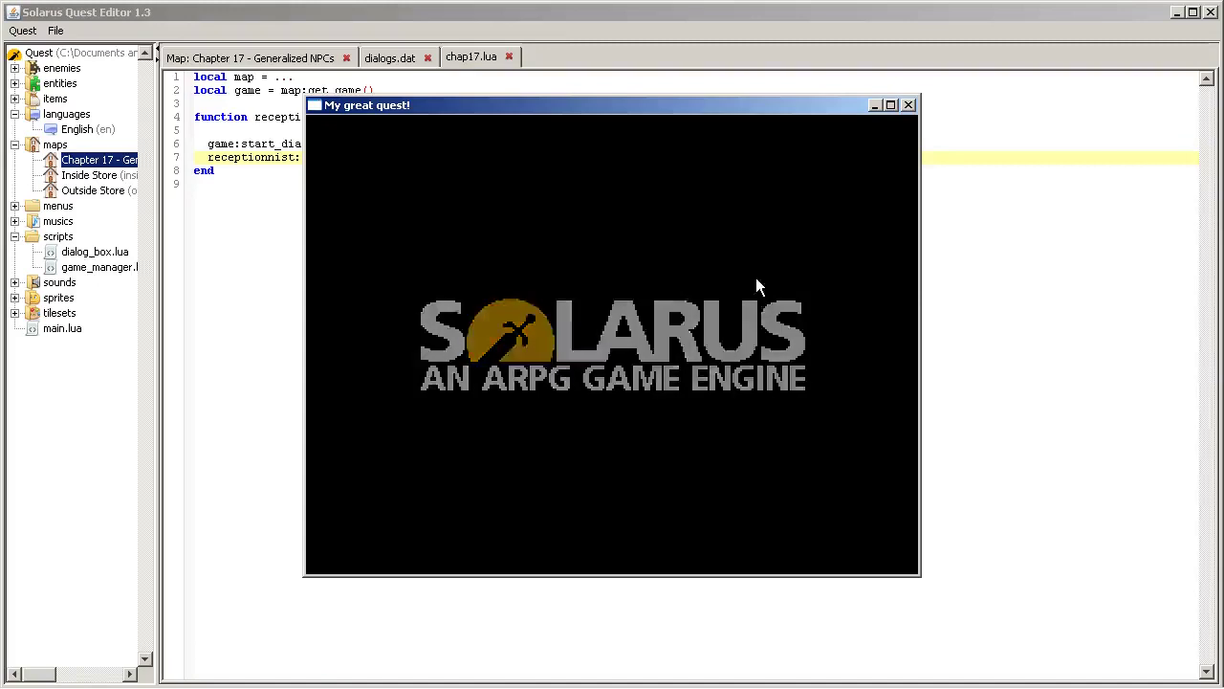
- Walk the hero to the front of the counter and read the receptionist's dialog across it
key("Right")
key("Up")
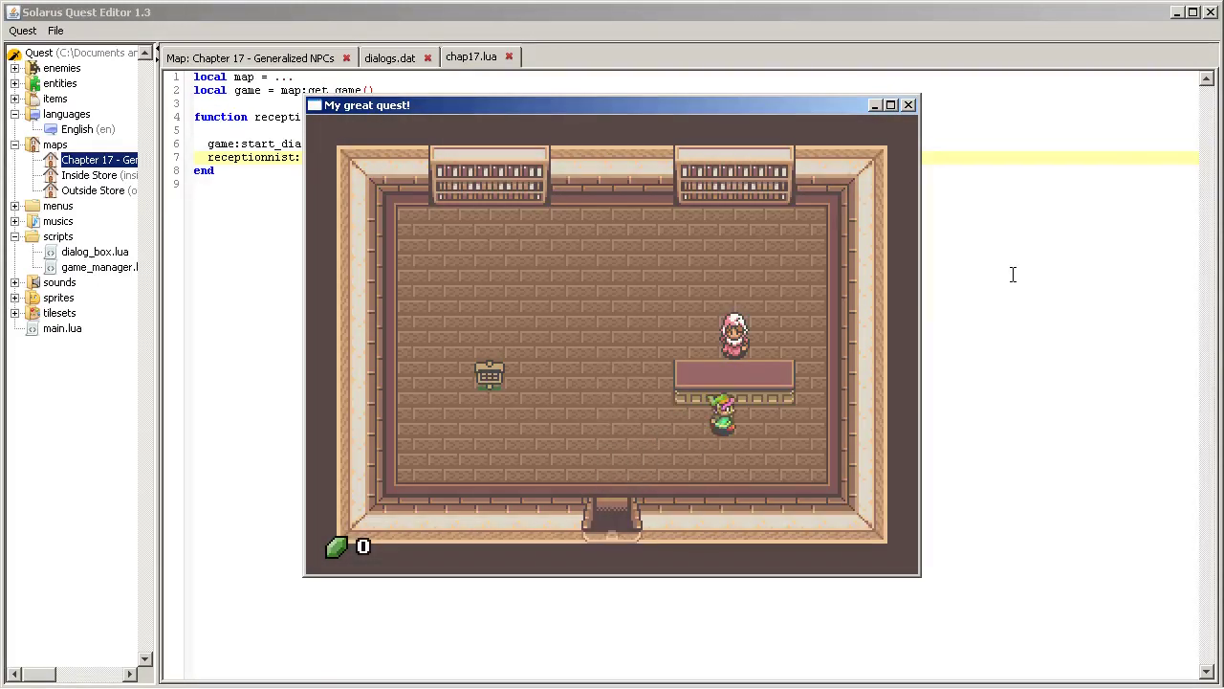
key("space")
key("space")
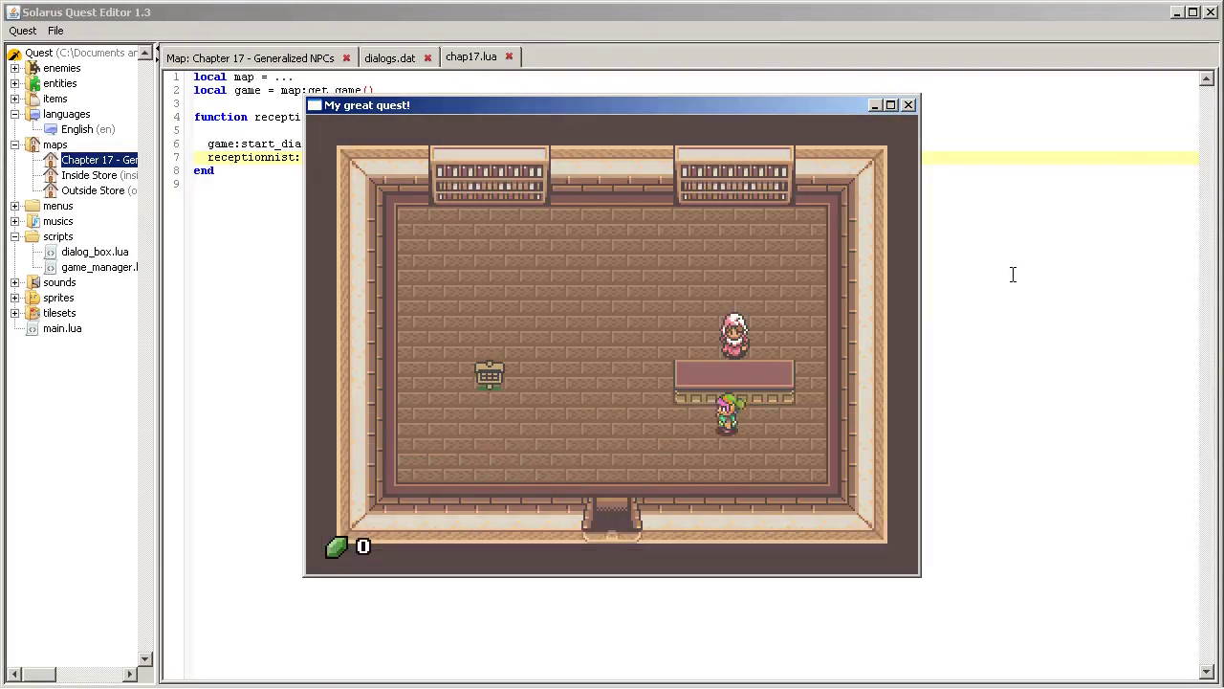
- Walk the hero around to the receptionist's west side and talk to her from behind the counter
key("Left")
key("Up")
key("Right")
key("space")
key("space")
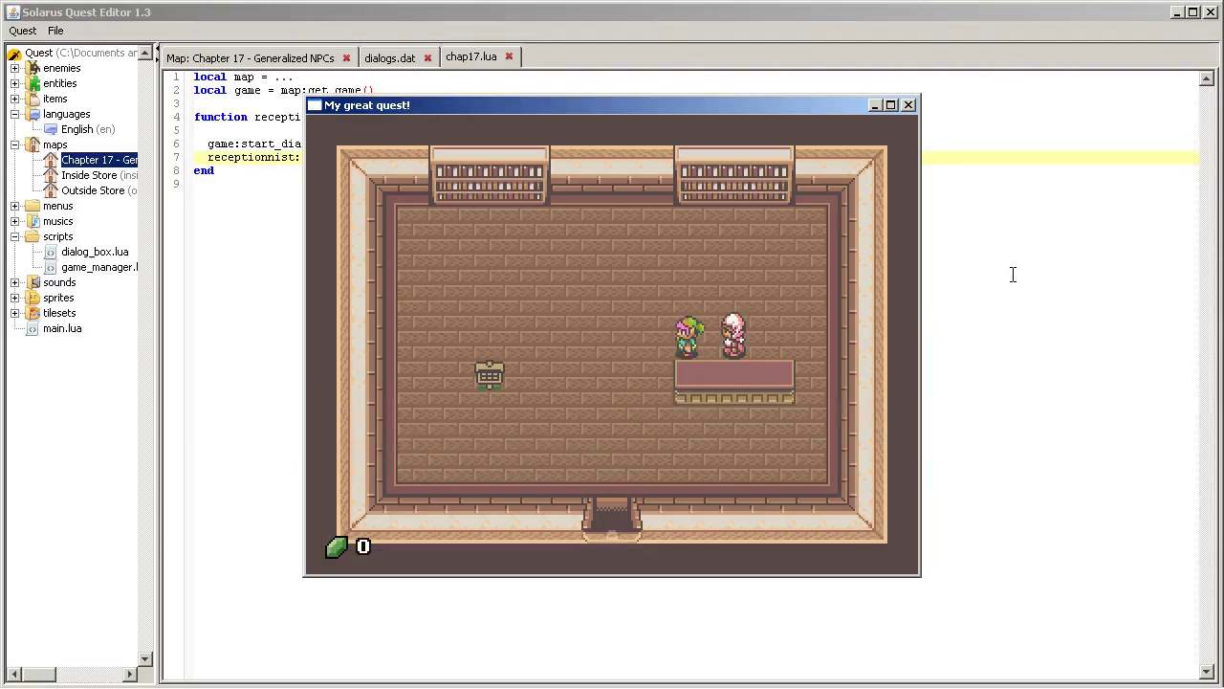
- Return the hero to the counter's front and talk across it to check the receptionist's facing direction
key("Down")
key("Right")
key("space")
key("space")
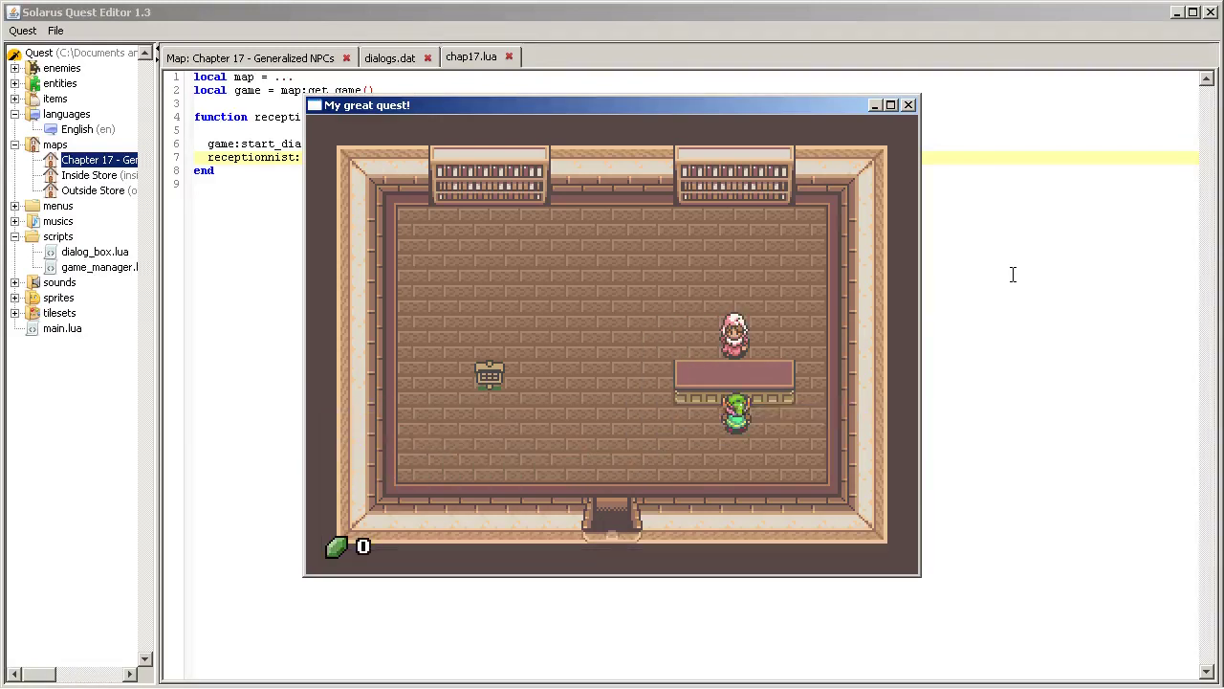
- Walk the hero to the receptionist's east side, talk to her there, and finish the dialog
key("Right")
key("Up")
key("Left")
key("space")
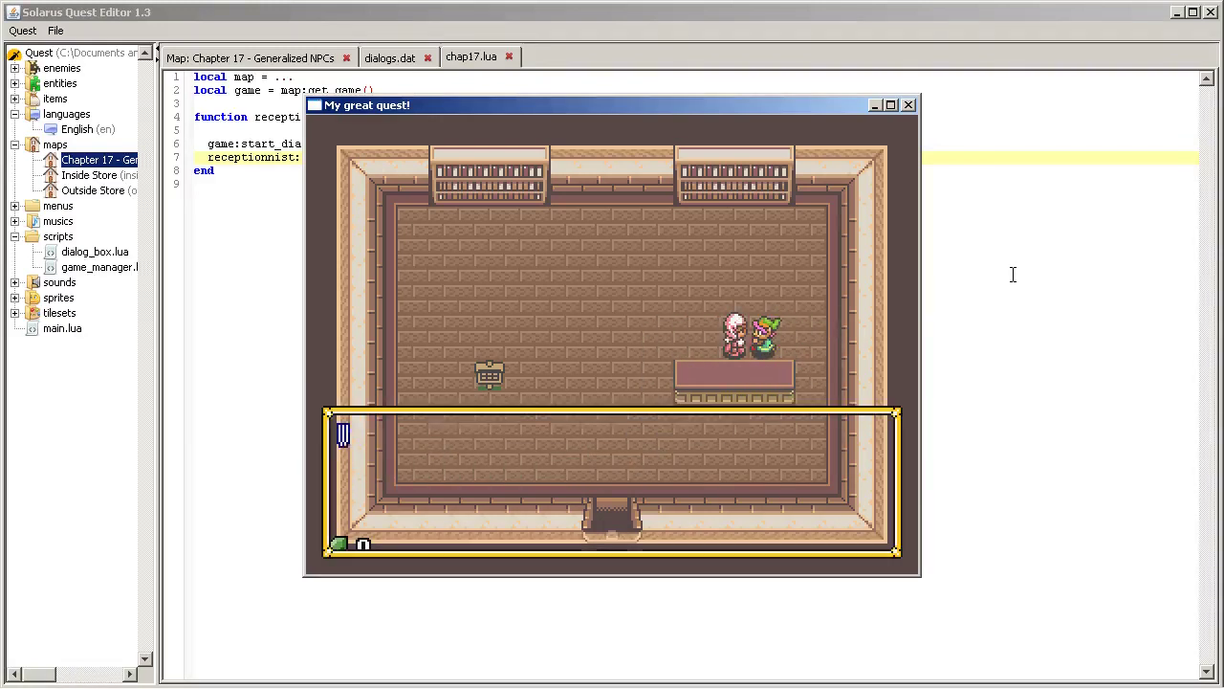
key("space")
- Bring the hero back to the front of the counter facing the receptionist, and close the quest
key("Right")
key("Down")
key("Left")
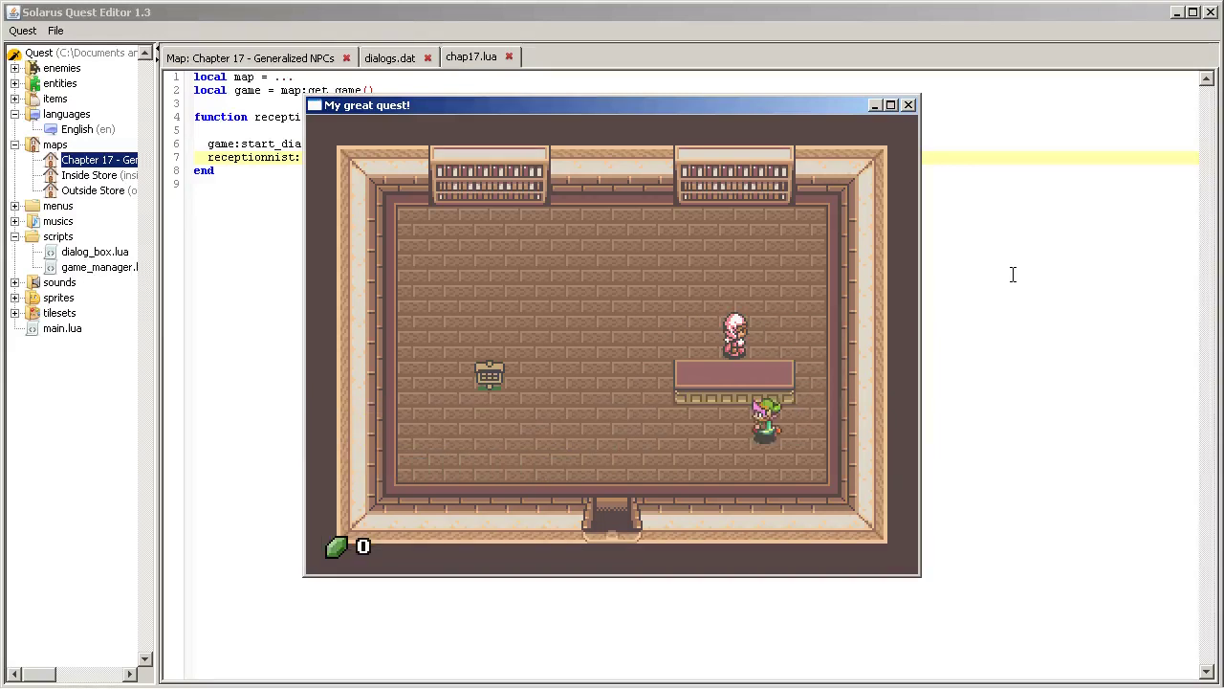
key("Up")
key("Escape")
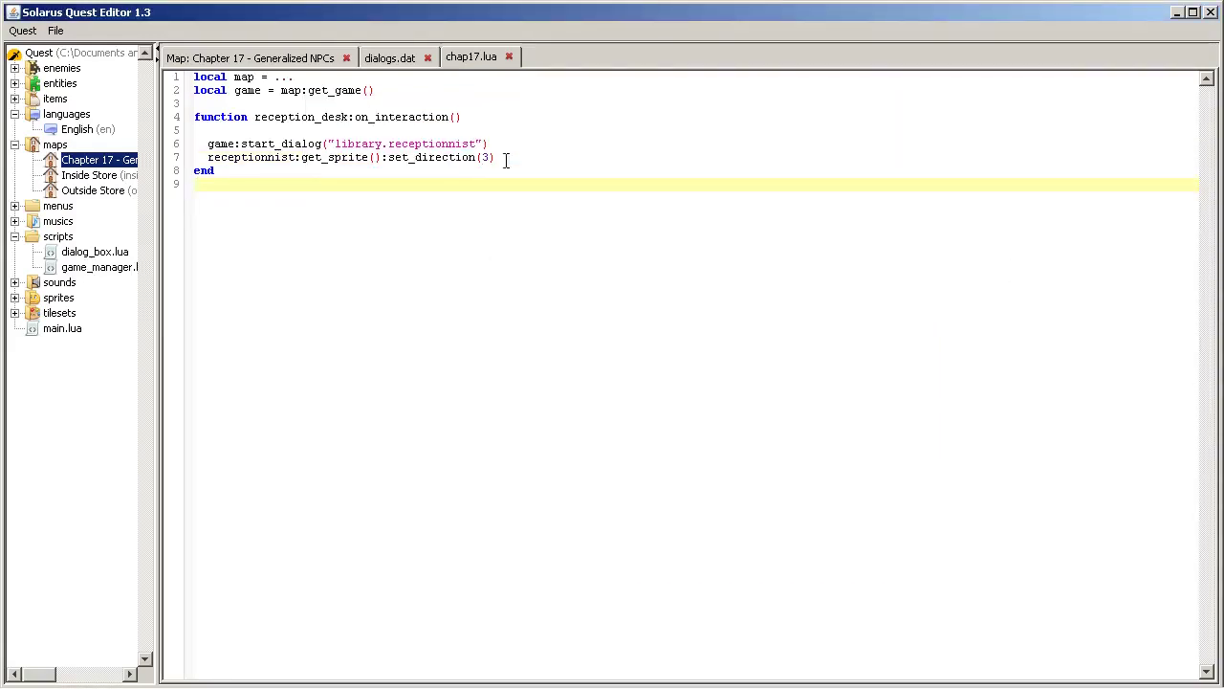
- Examine the start_dialog and set_direction lines in the reception desk's interaction function
left_click_drag(503, 159, 185, 157)
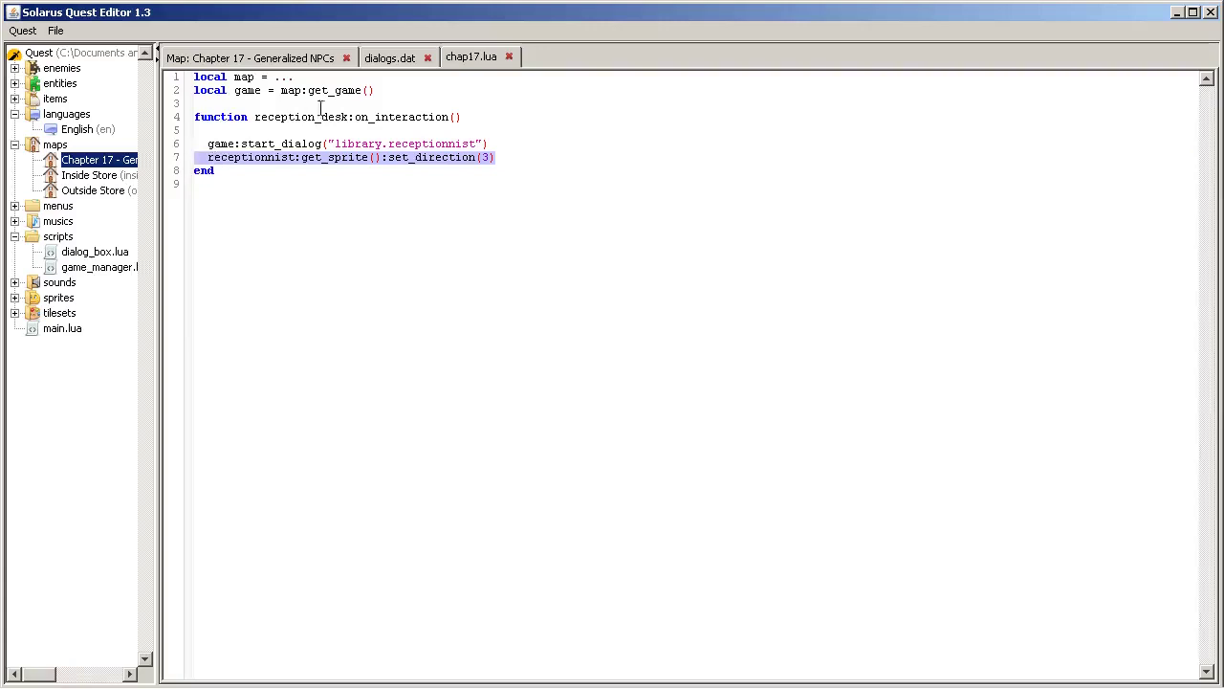
left_click_drag(516, 143, 195, 143)
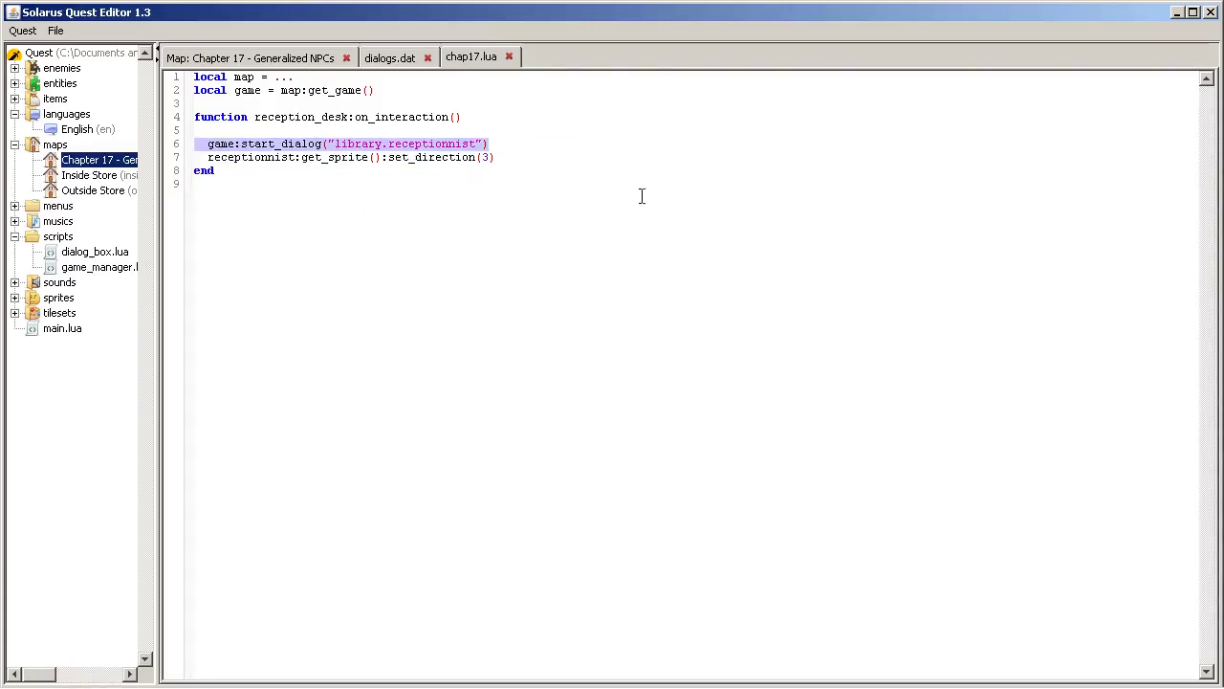
left_click(500, 118)
left_click(528, 145)
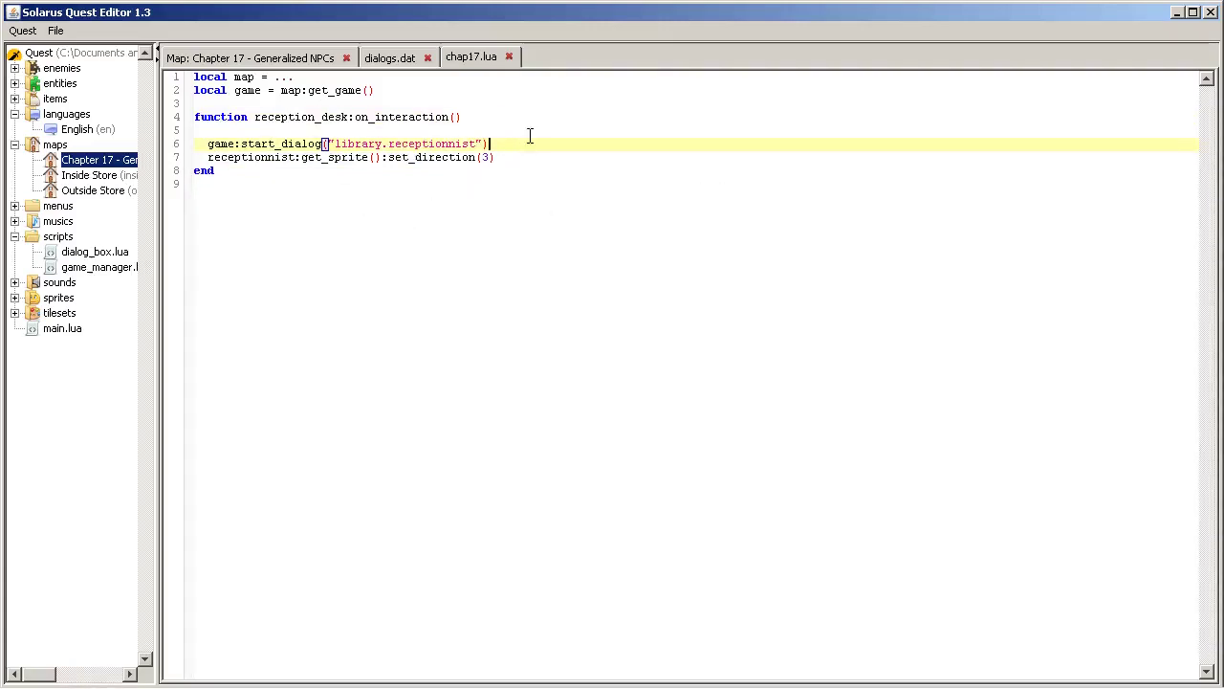
left_click(530, 136)
left_click_drag(527, 159, 115, 140)
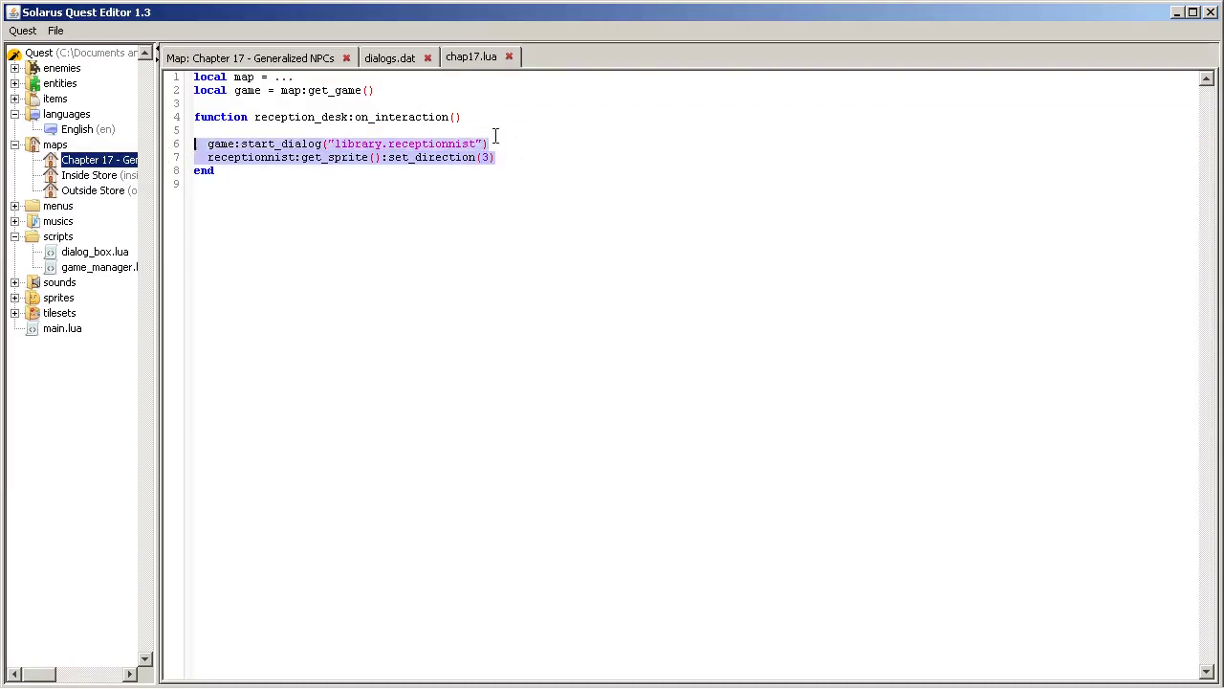
- Examine the order in which the reception desk's interaction function starts the dialog and sets the receptionist's direction
left_click(495, 136)
left_click_drag(519, 147, 197, 143)
left_click(197, 143)
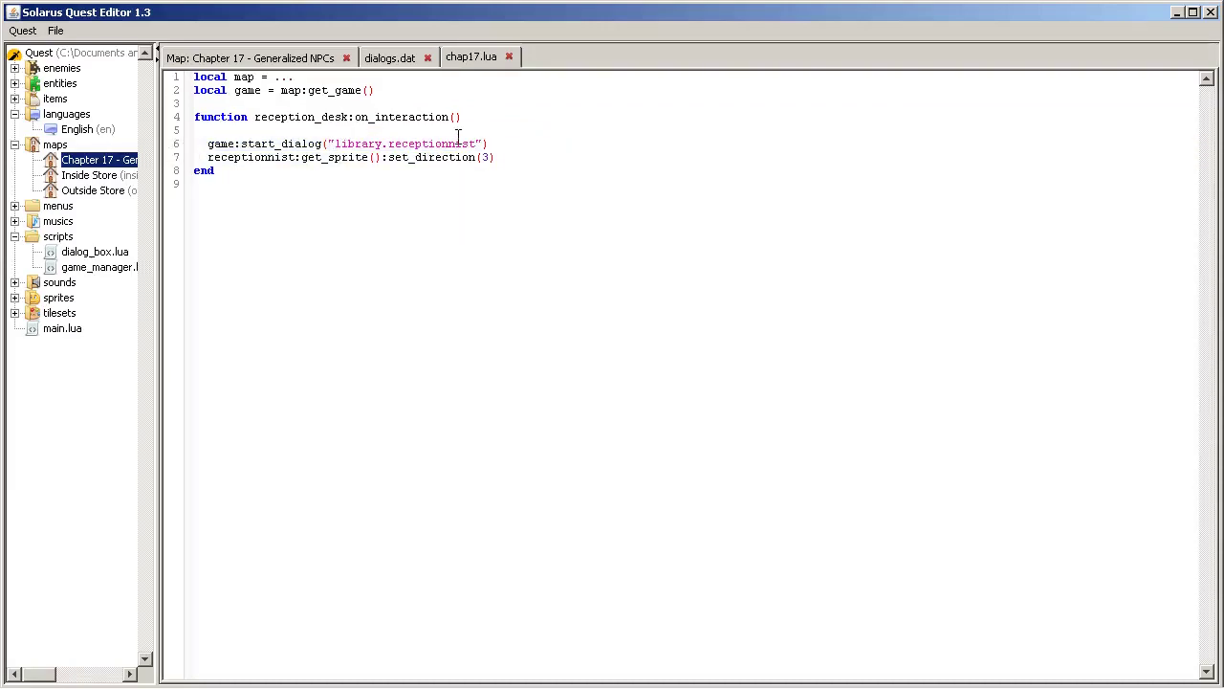
left_click(639, 144)
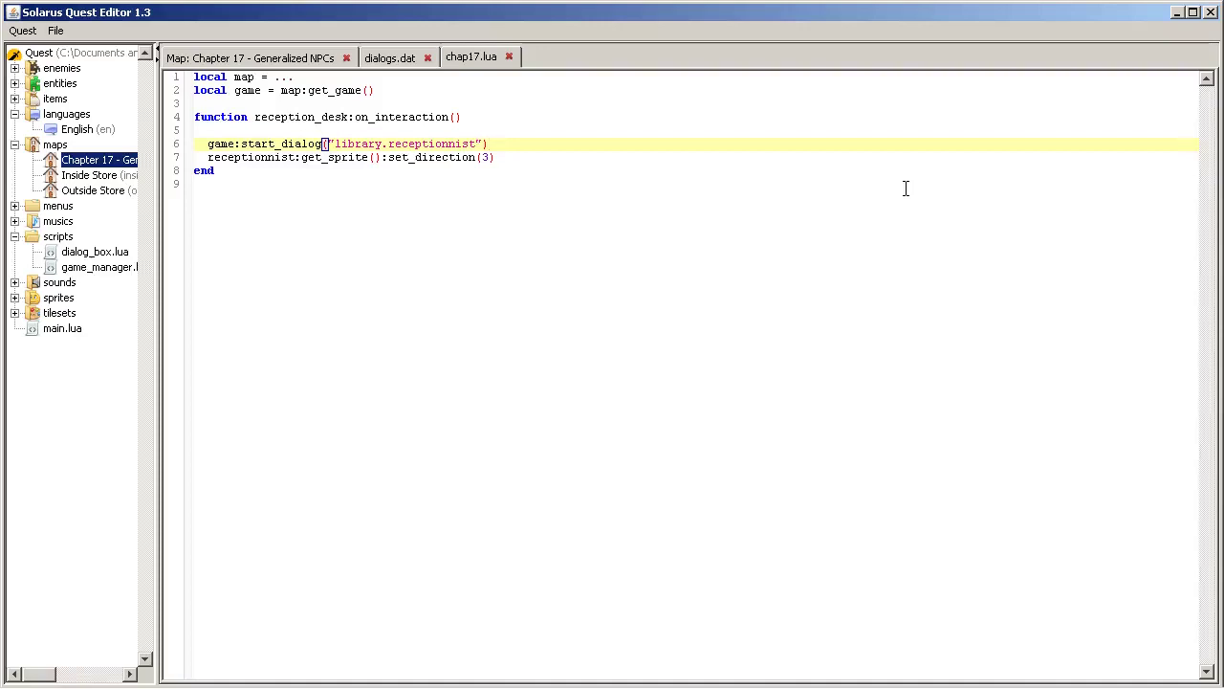
left_click(535, 158)
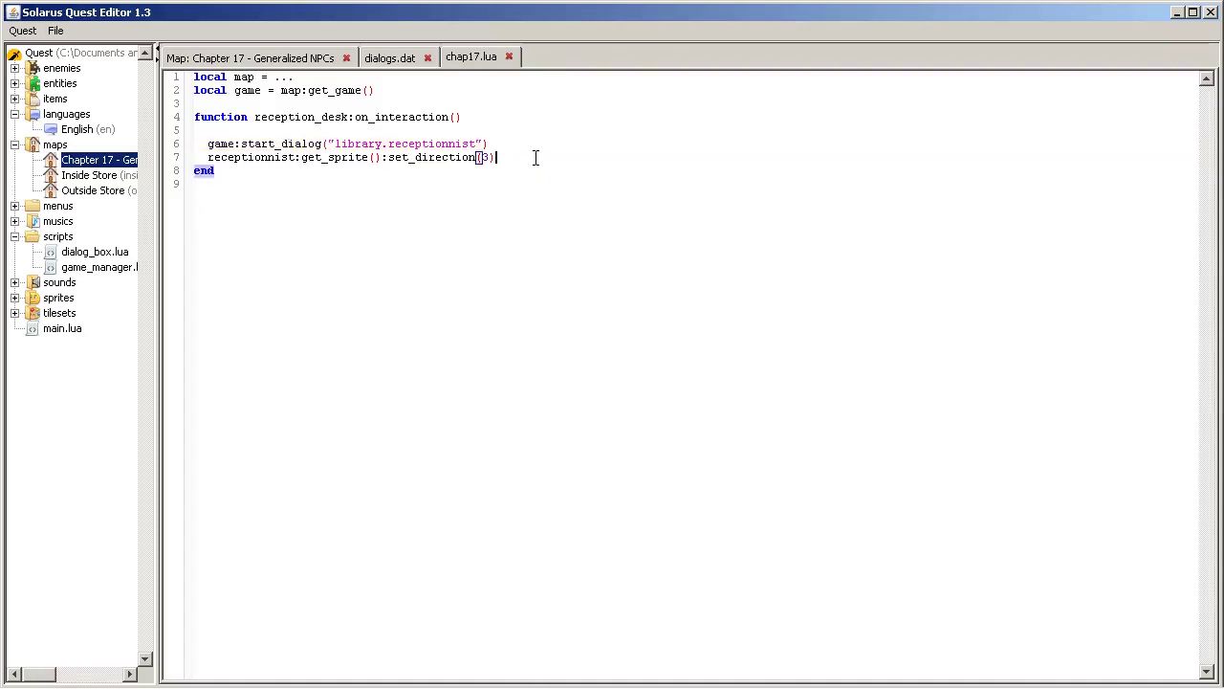
key("ctrl+z")
key("ctrl+y")
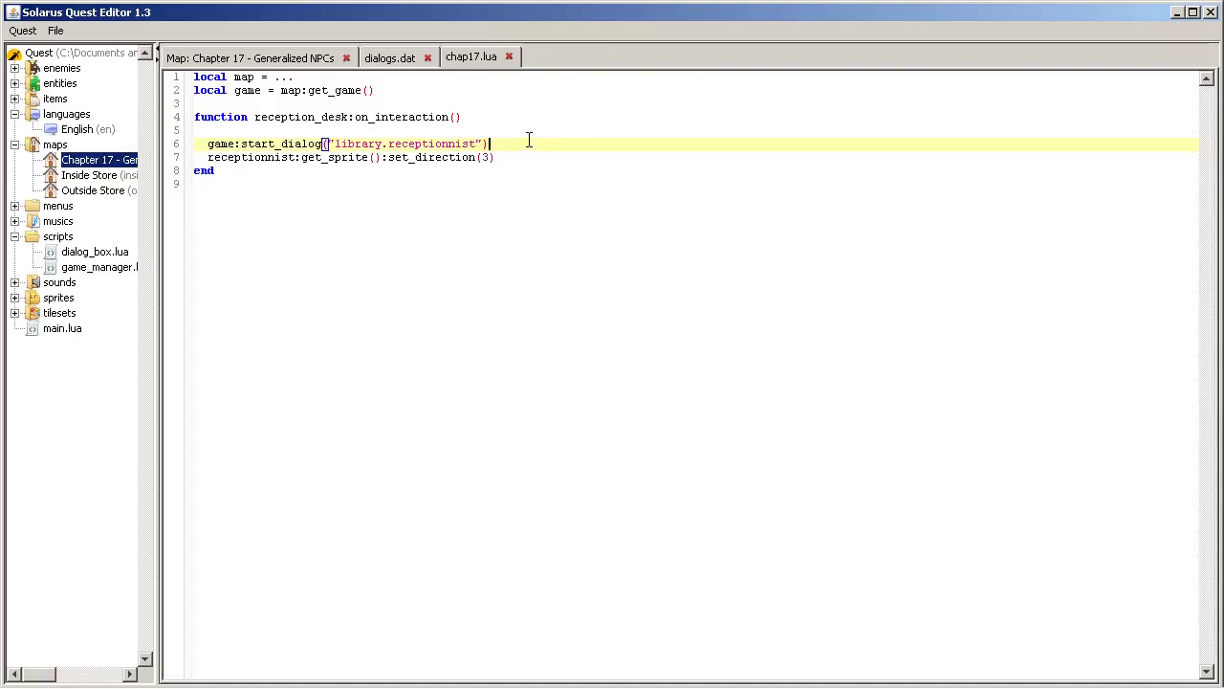
left_click_drag(187, 159, 182, 144)
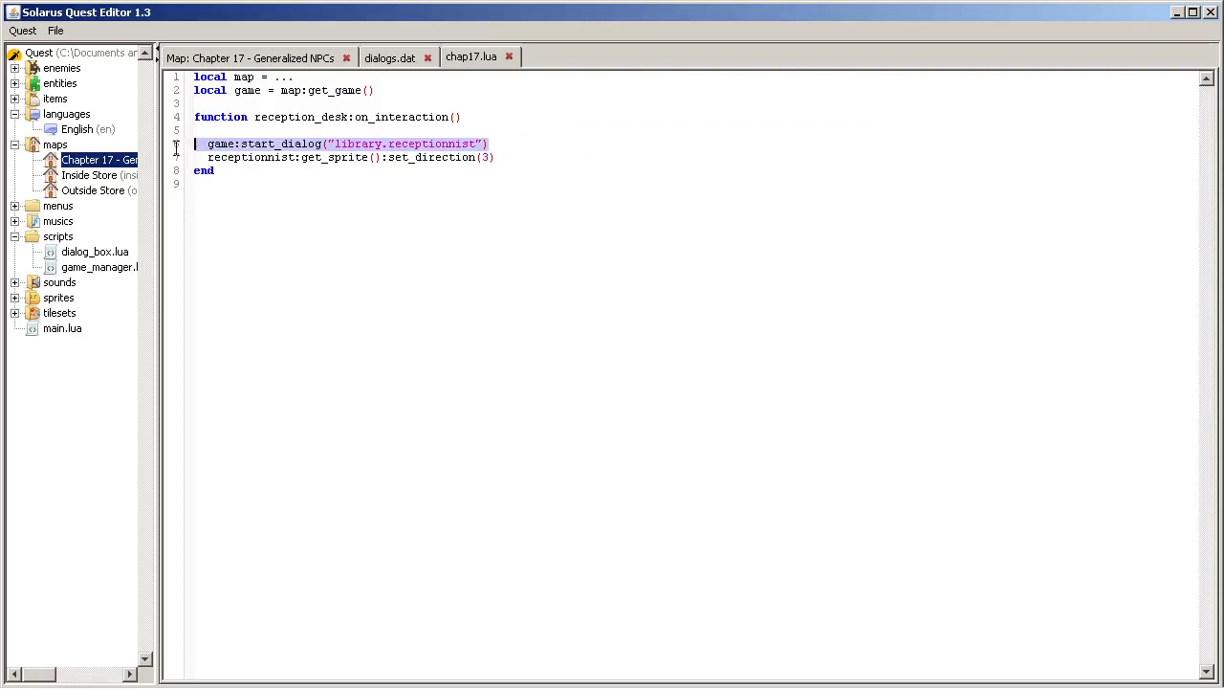
double_click(254, 144)
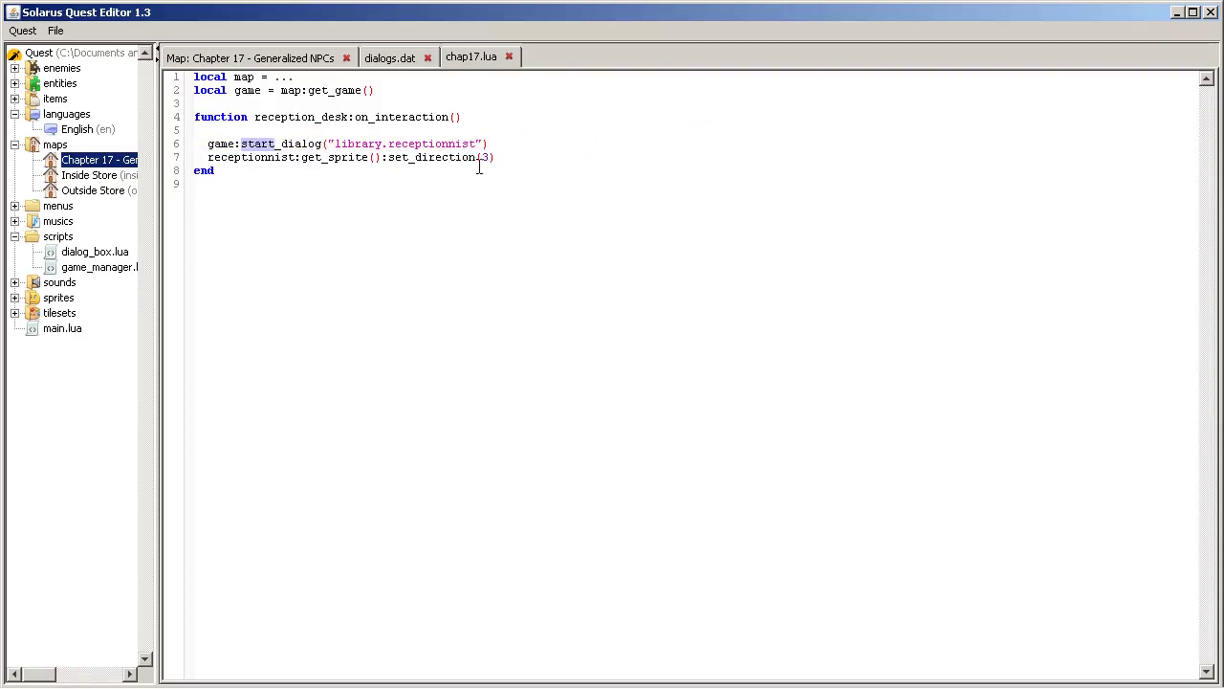
left_click(626, 143)
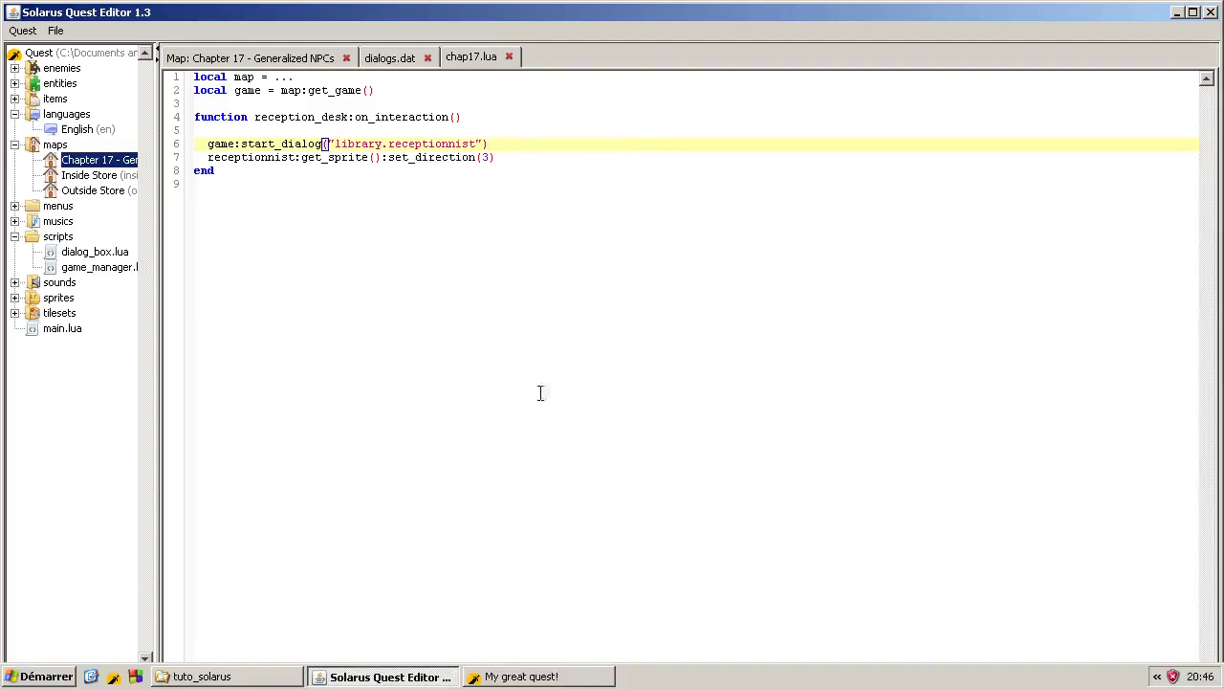
- Compare the running quest's counter dialog with the script's set_direction line, then close the quest
left_click(536, 676)
key("space")
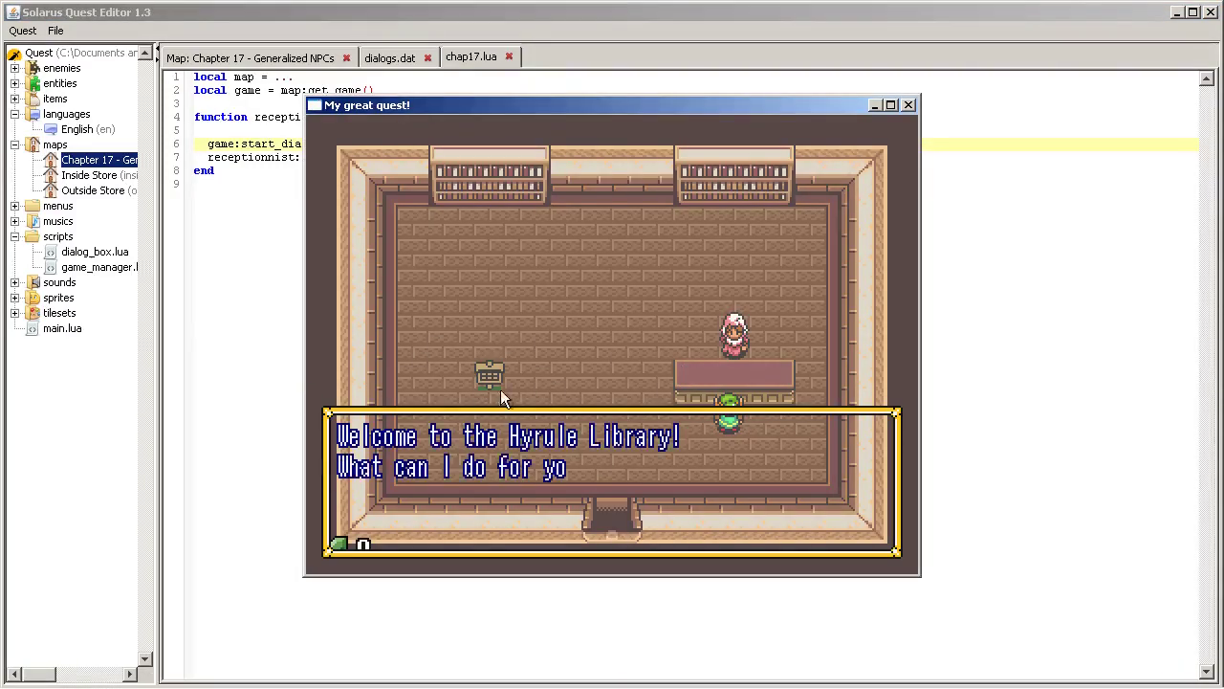
left_click(251, 191)
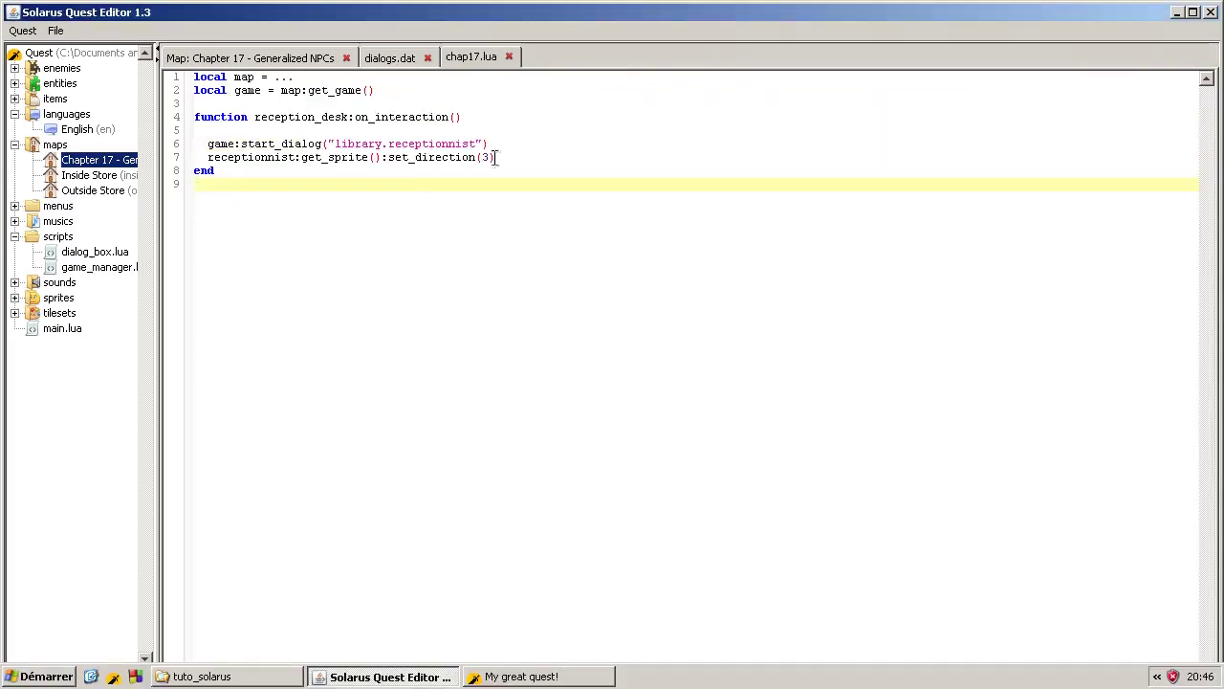
left_click_drag(497, 157, 194, 156)
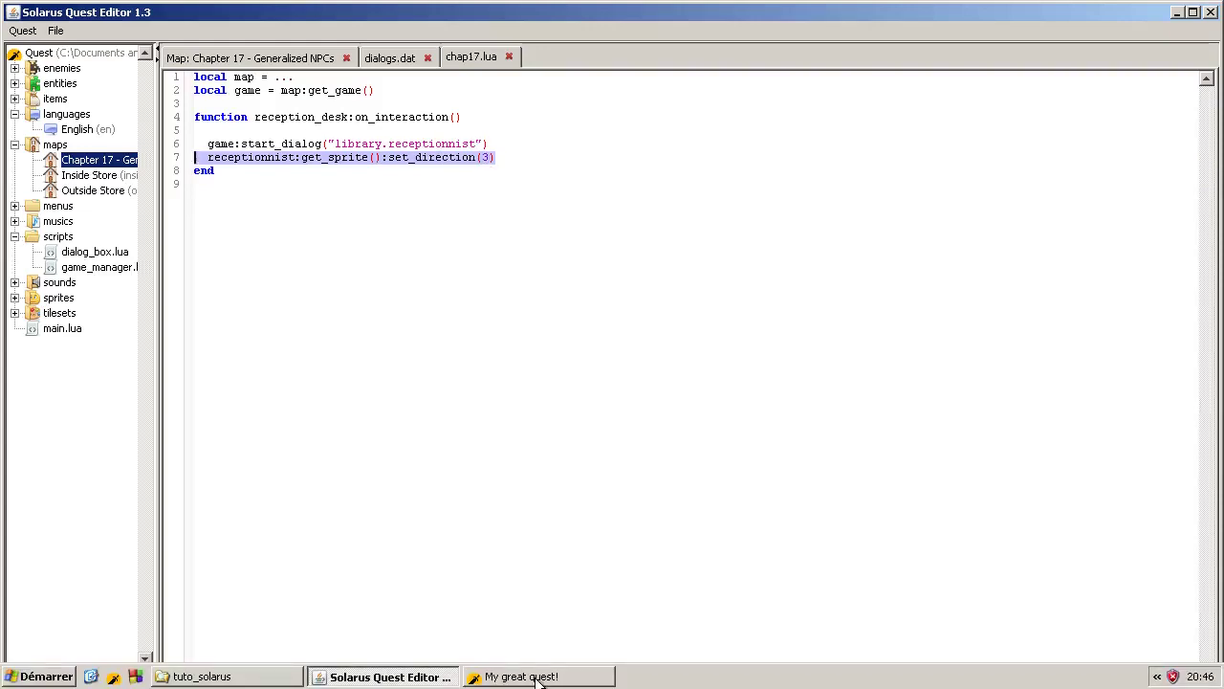
left_click(538, 677)
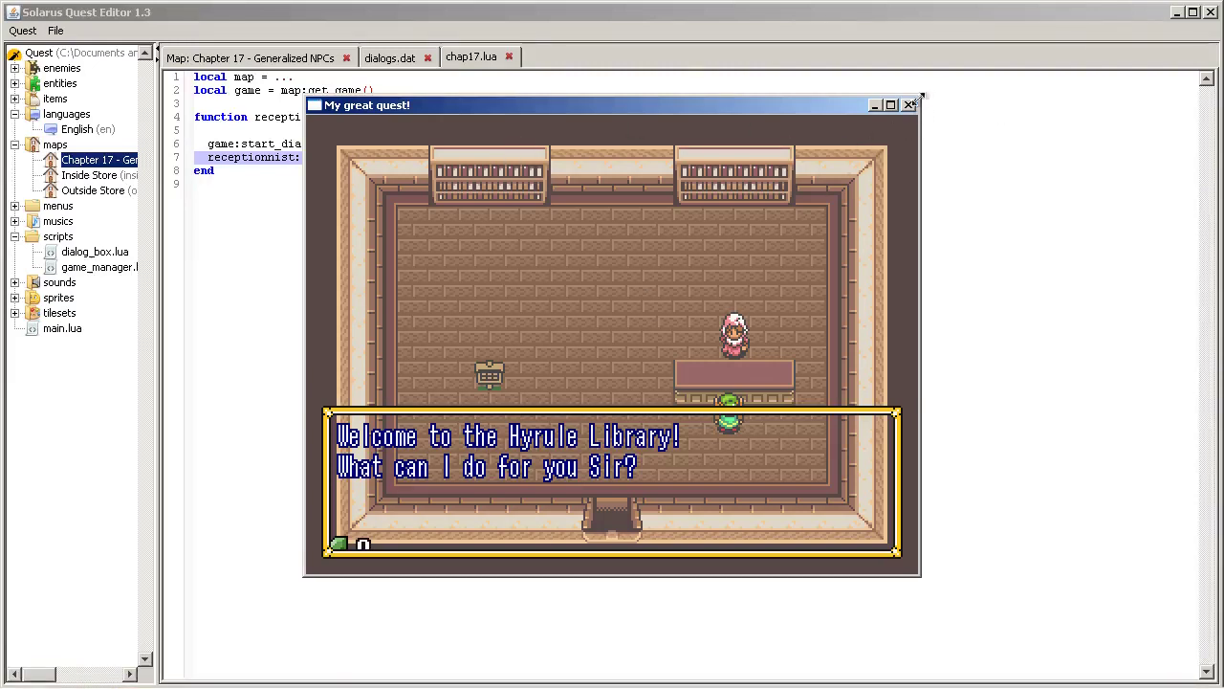
left_click(909, 105)
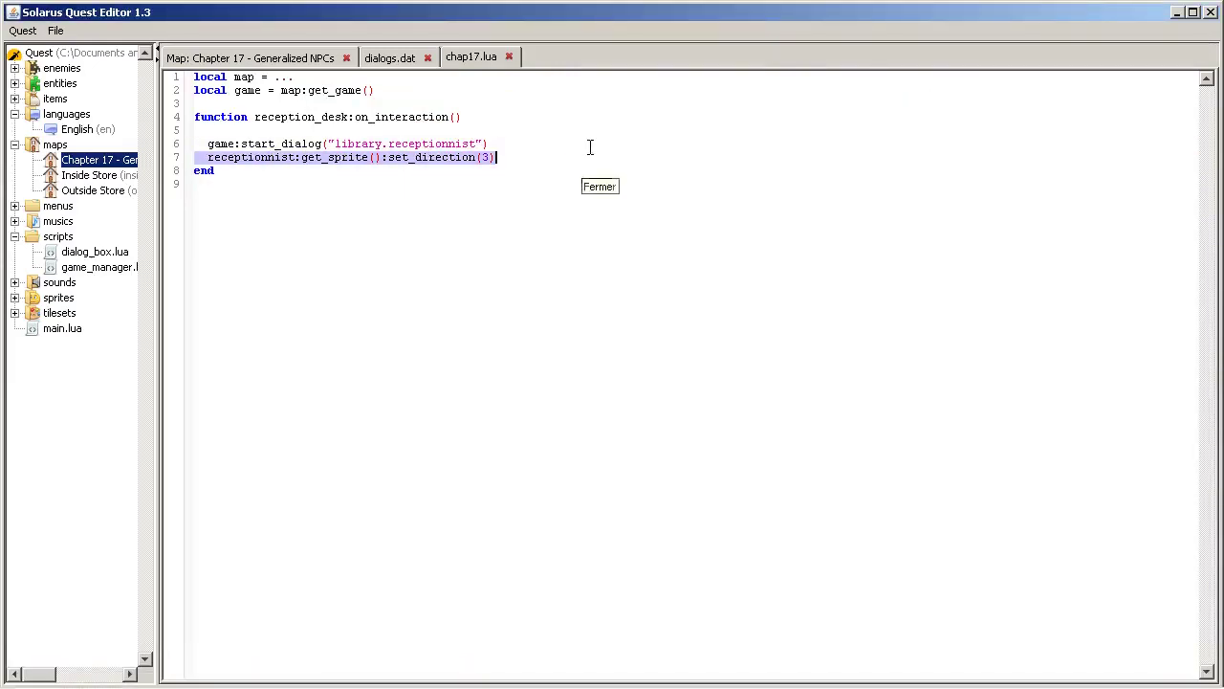
- Move the receptionnist:get_sprite():set_direction(3) line above game:start_dialog("library.receptionnist") in chap17.lua and save the script
key("BackSpace")
key("BackSpace")
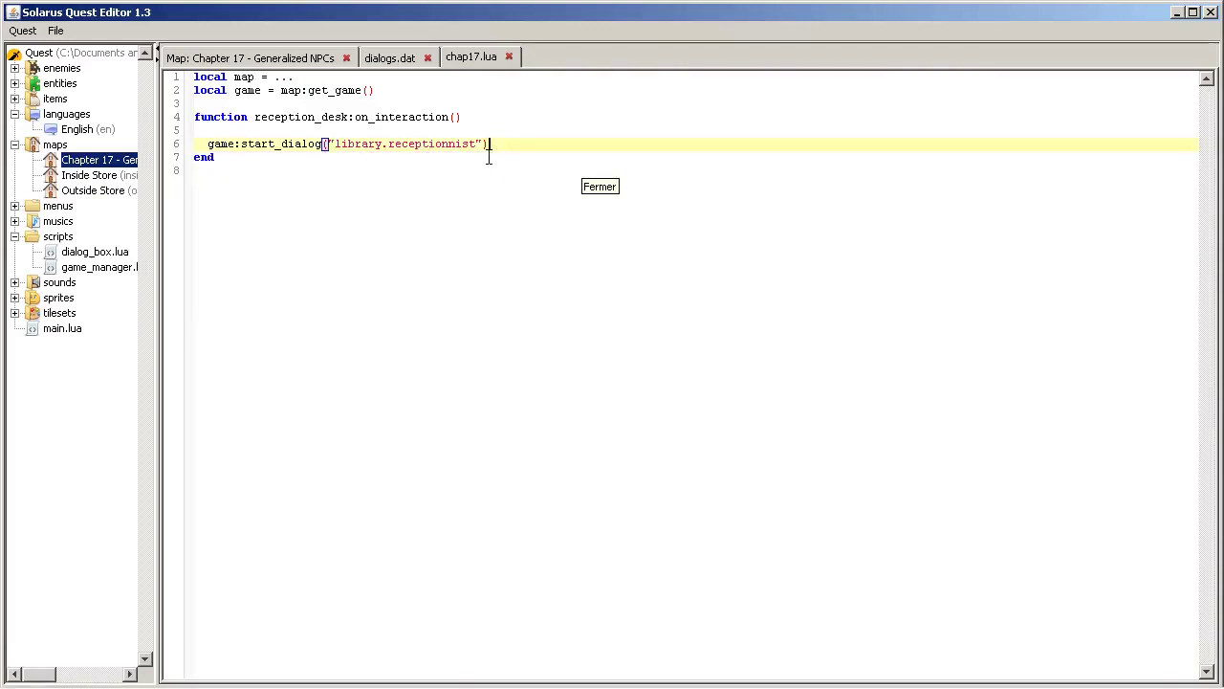
left_click(498, 127)
type("receptionist:get_sprite():set_direction(3)")
left_click(539, 133)
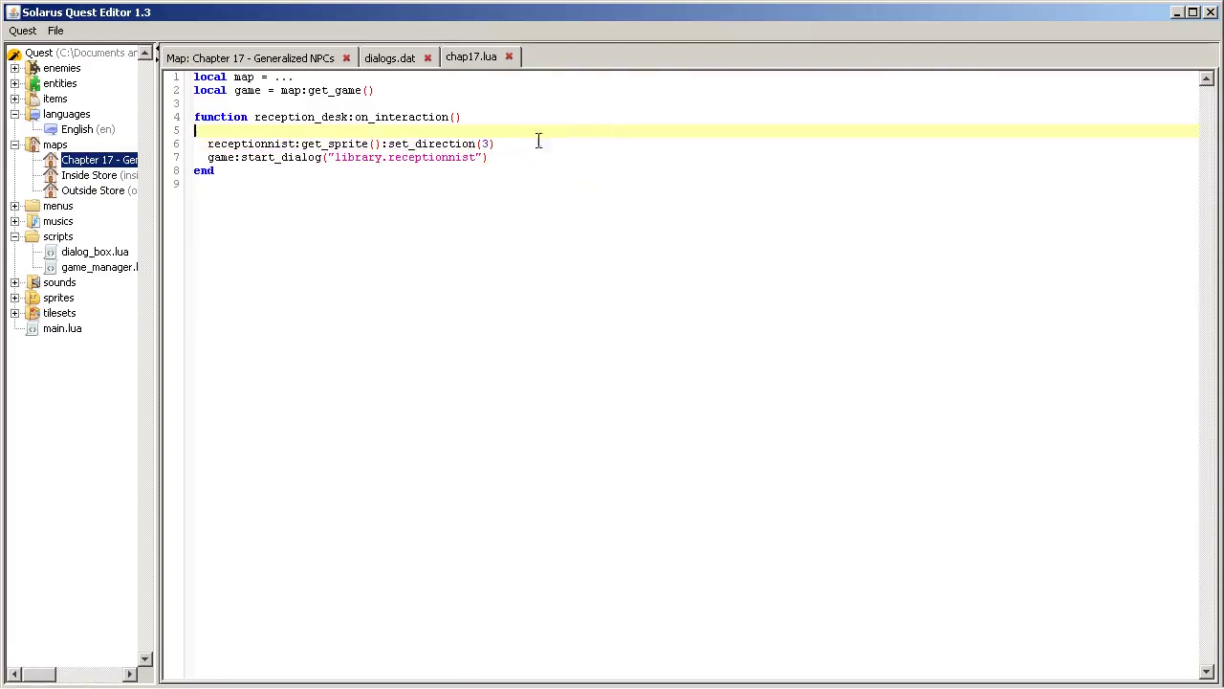
left_click(56, 32)
left_click(88, 104)
- Run the quest, walk the hero to the receptionist's west side and talk to her there
left_click(135, 676)
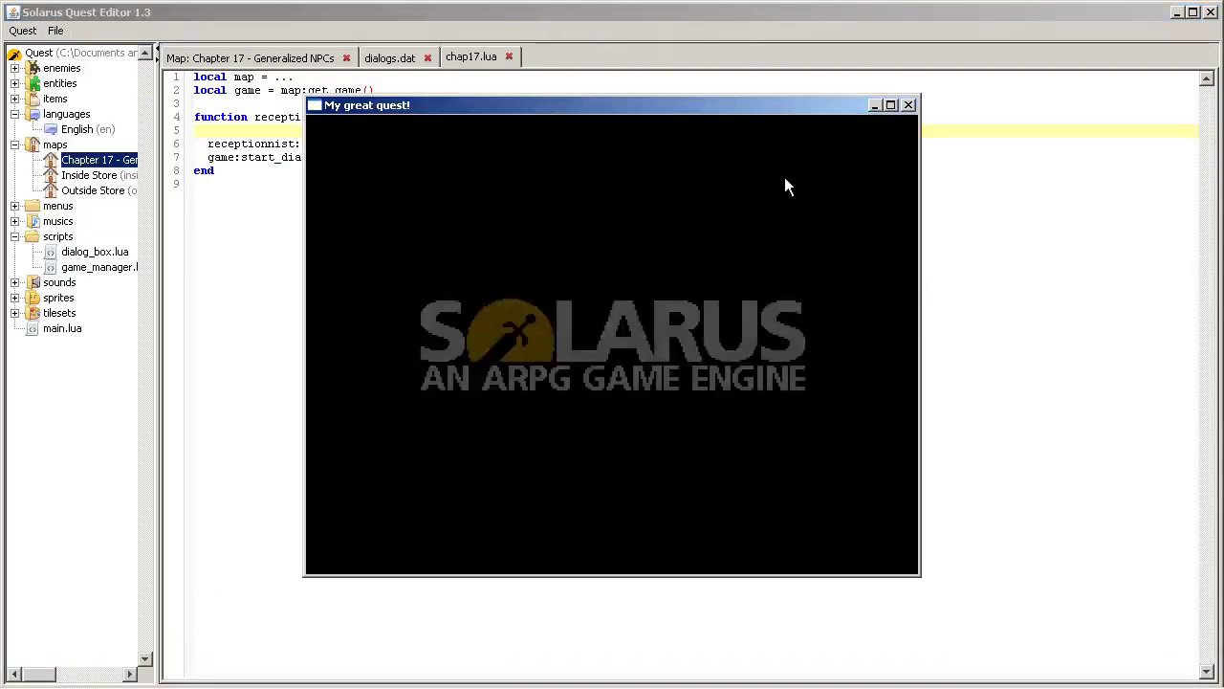
key("Up")
key("Right")
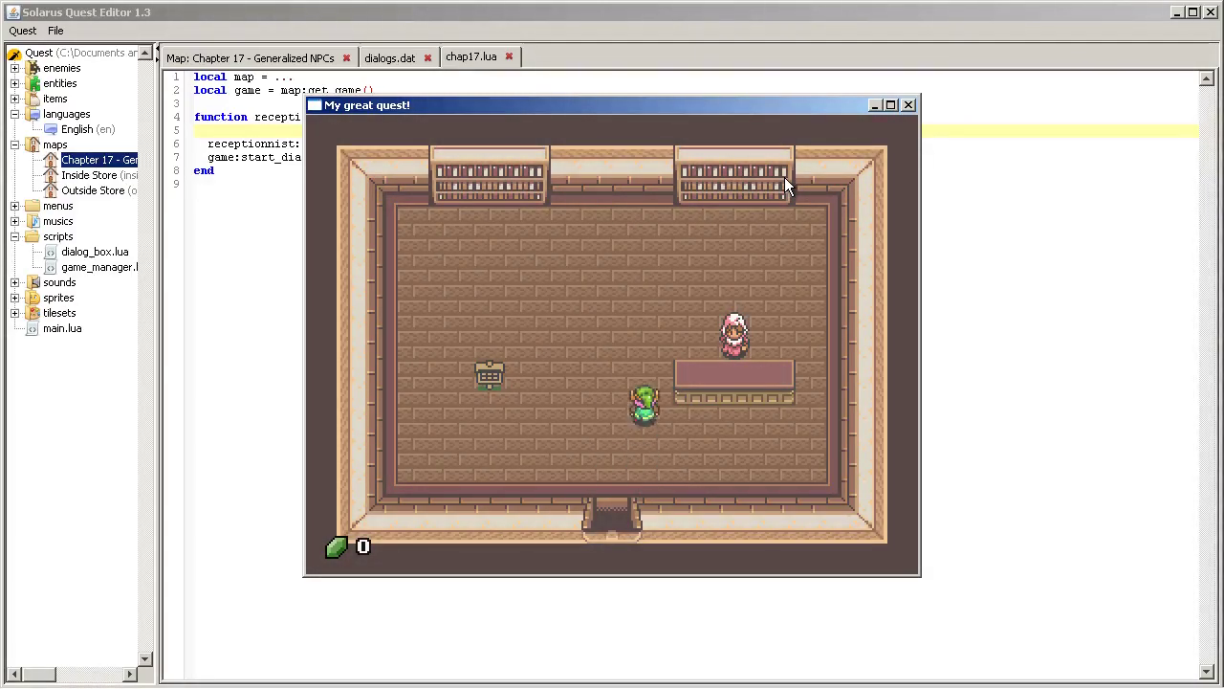
key("space")
key("space")
key("Left")
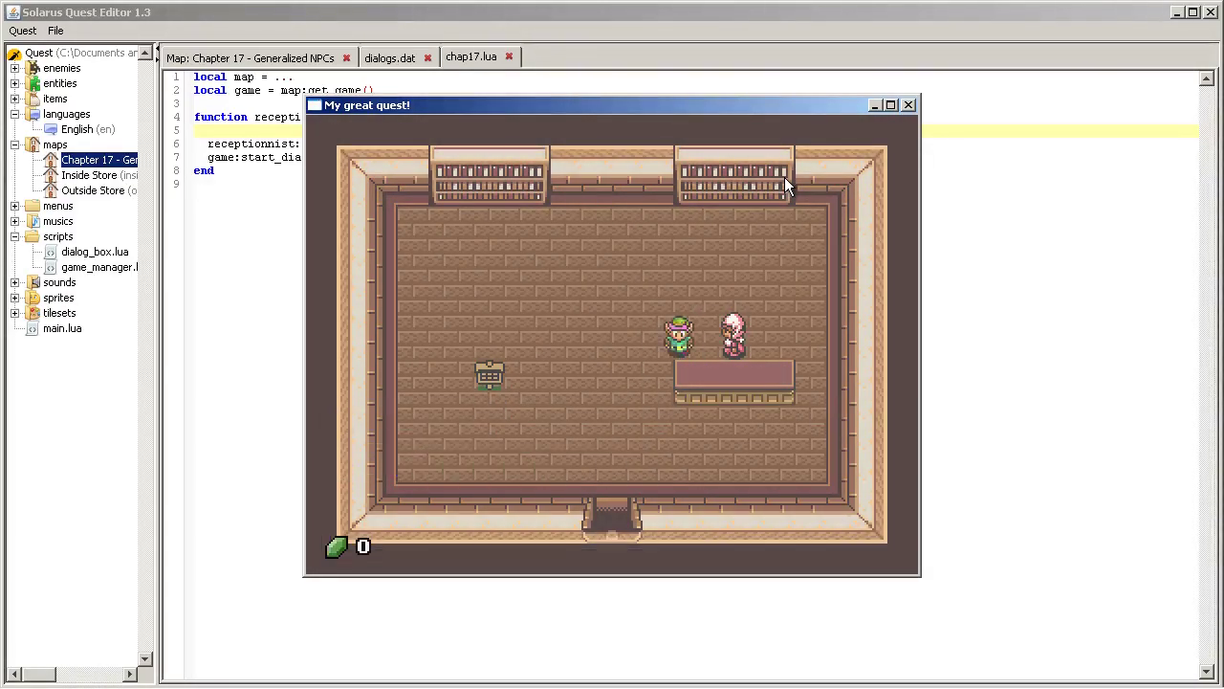
- Walk the hero to the front of the counter and talk across it to check the receptionist's facing direction
key("Down")
key("Right")
key("Up")
key("space")
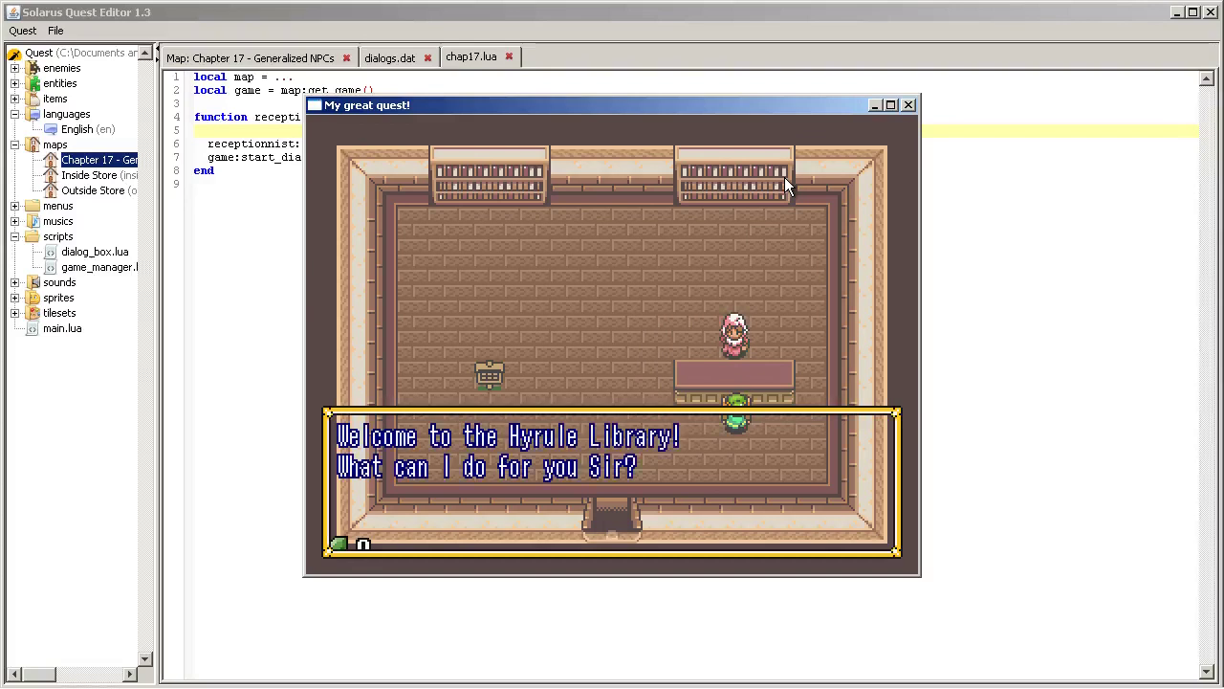
key("space")
- Walk the hero around to the receptionist's east side, talk to her, and finish the dialog
key("Right")
key("Up")
key("Left")
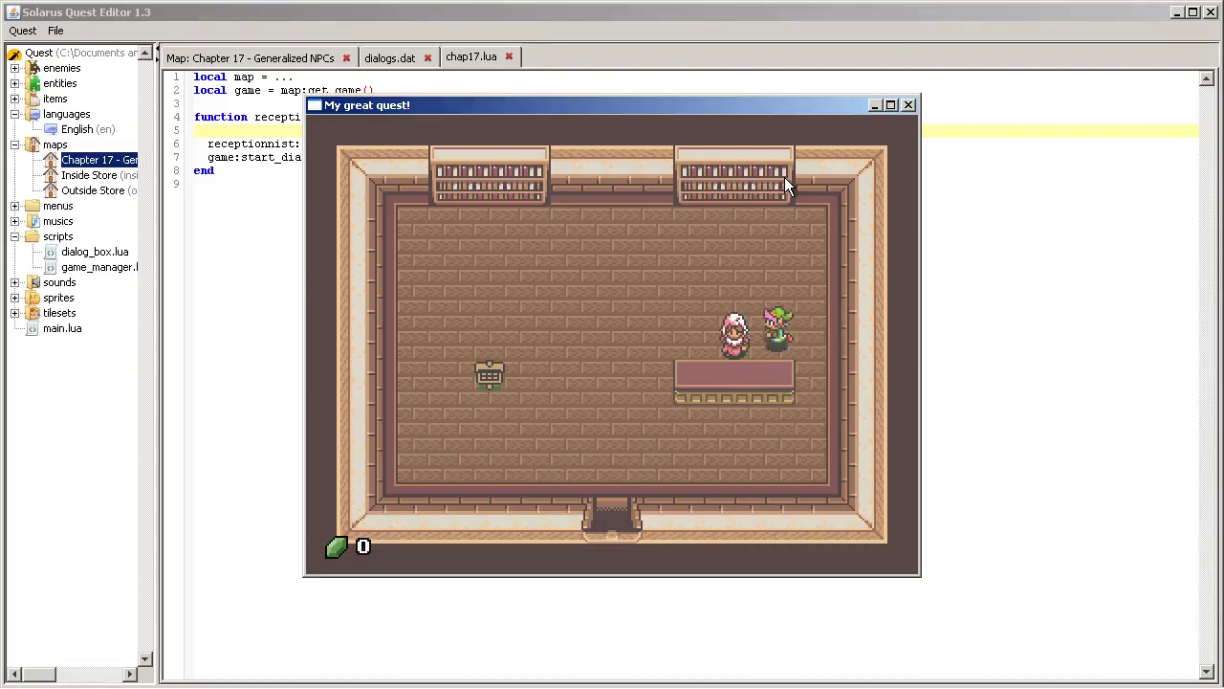
key("Up")
key("Right")
key("Down")
key("Left")
key("space")
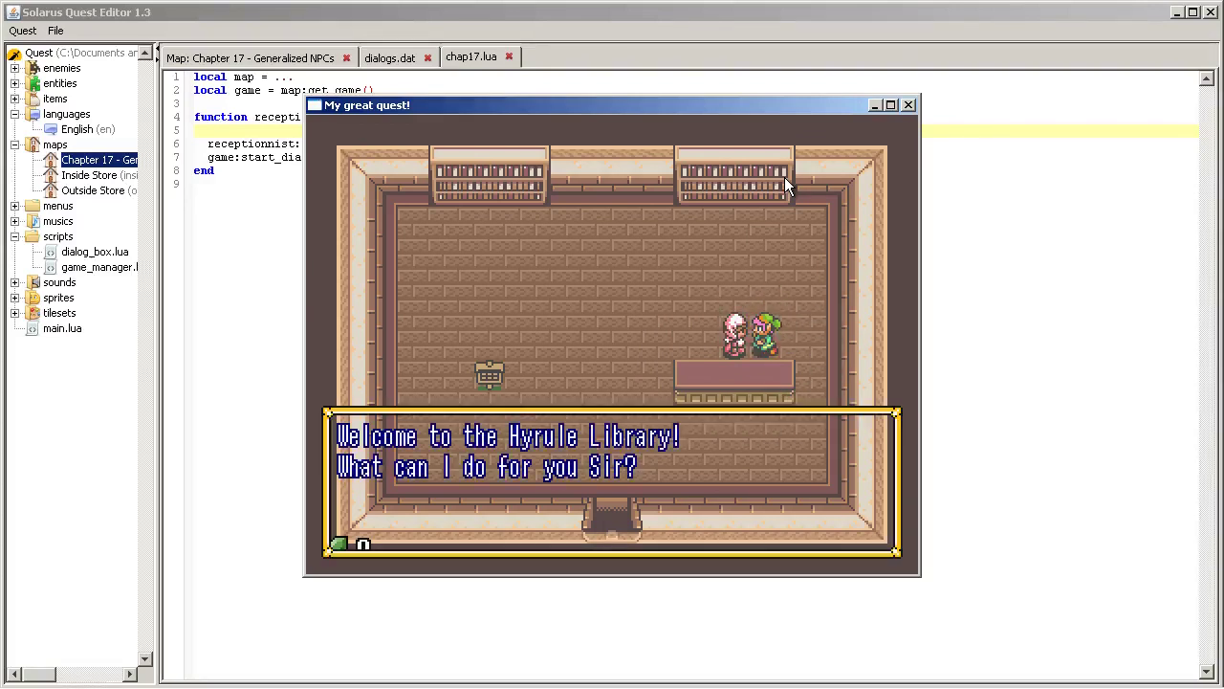
key("space")
- Bring the hero back around to the receptionist's west side, talk to her, and finish the dialog
key("Up")
key("Left")
key("Down")
key("Left")
key("Down")
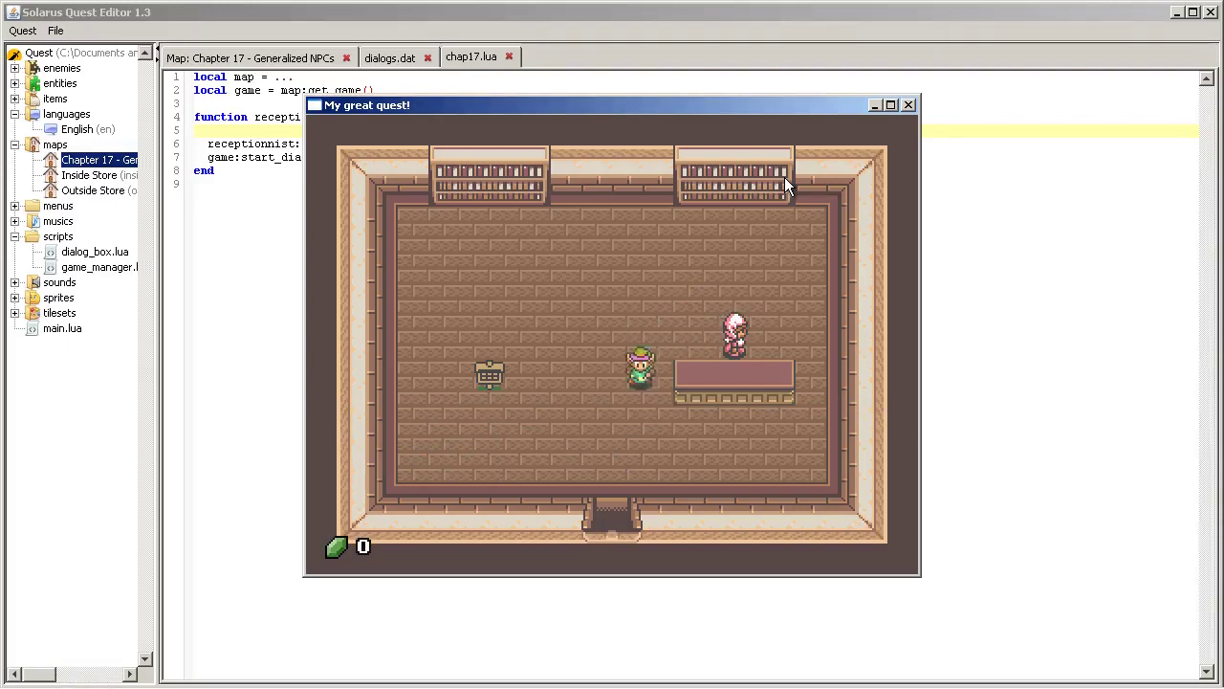
key("Up")
key("Left")
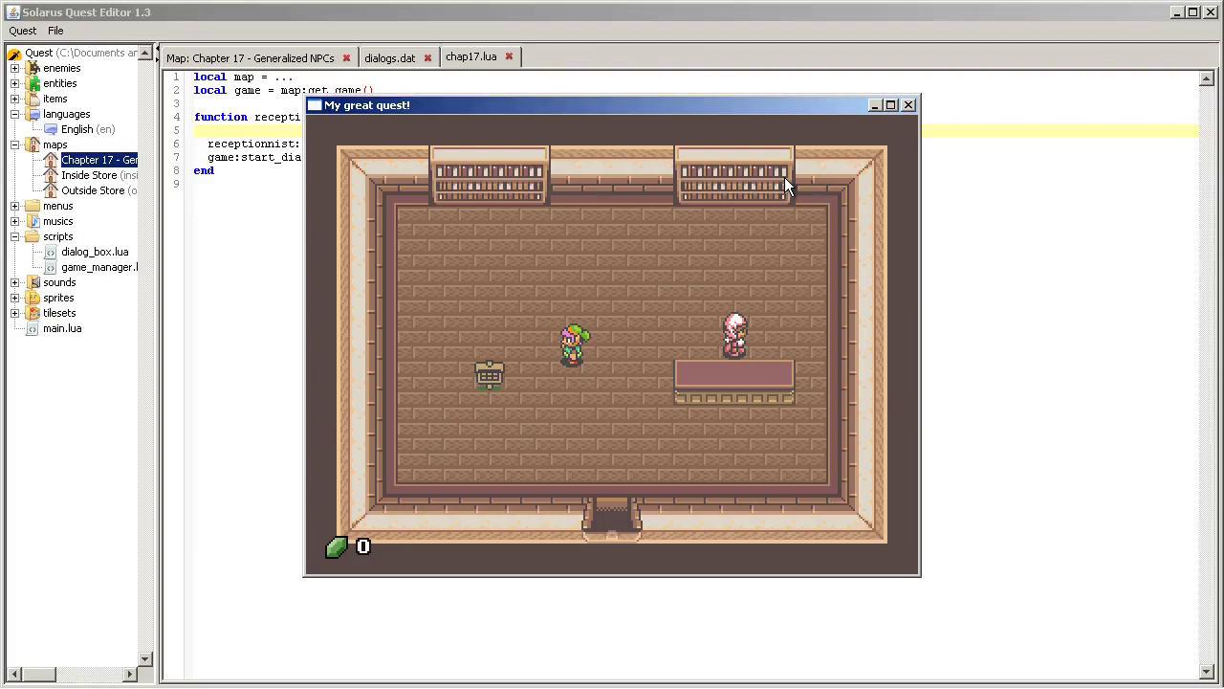
key("Right")
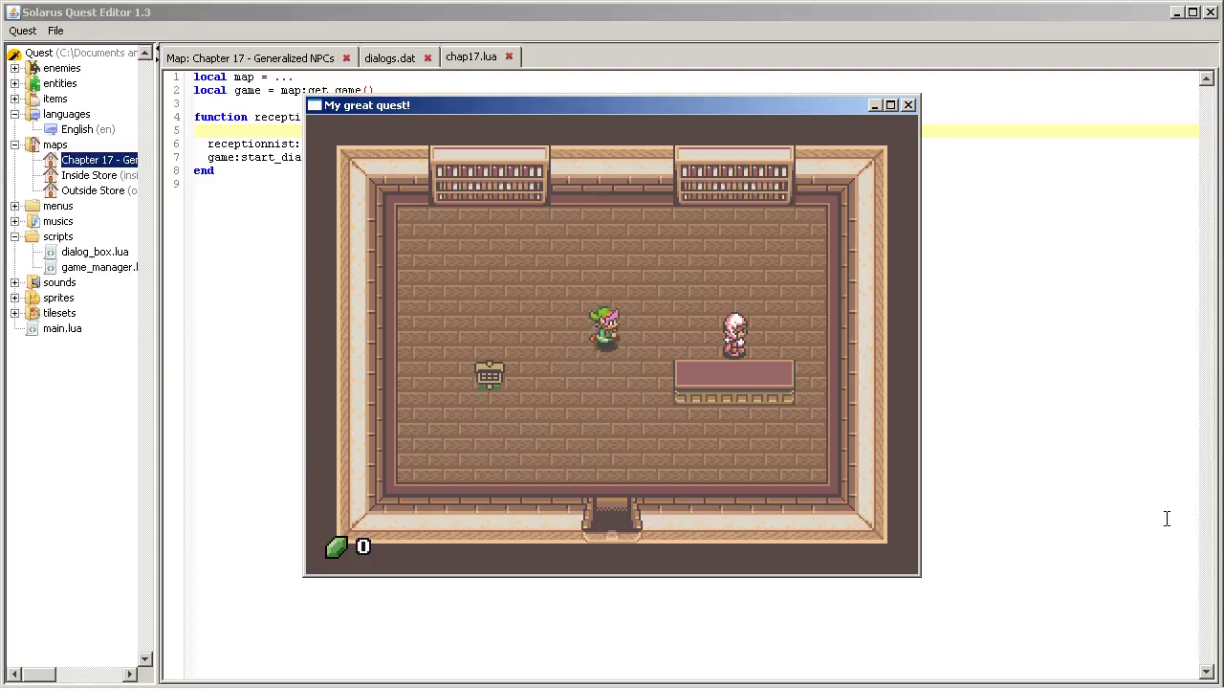
key("Up")
key("Down")
key("Left")
key("space")
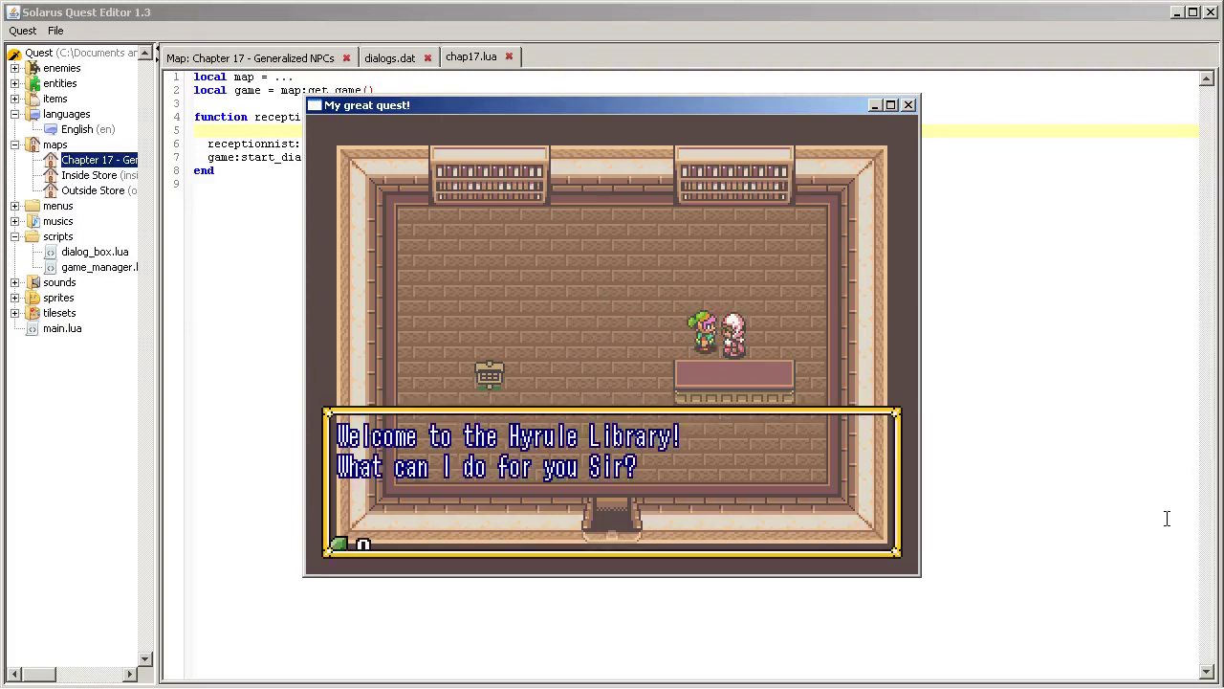
key("space")
- Walk the hero to the east side of the library's sign and test interacting with it
key("Left")
key("Down")
key("Down")
key("Left")
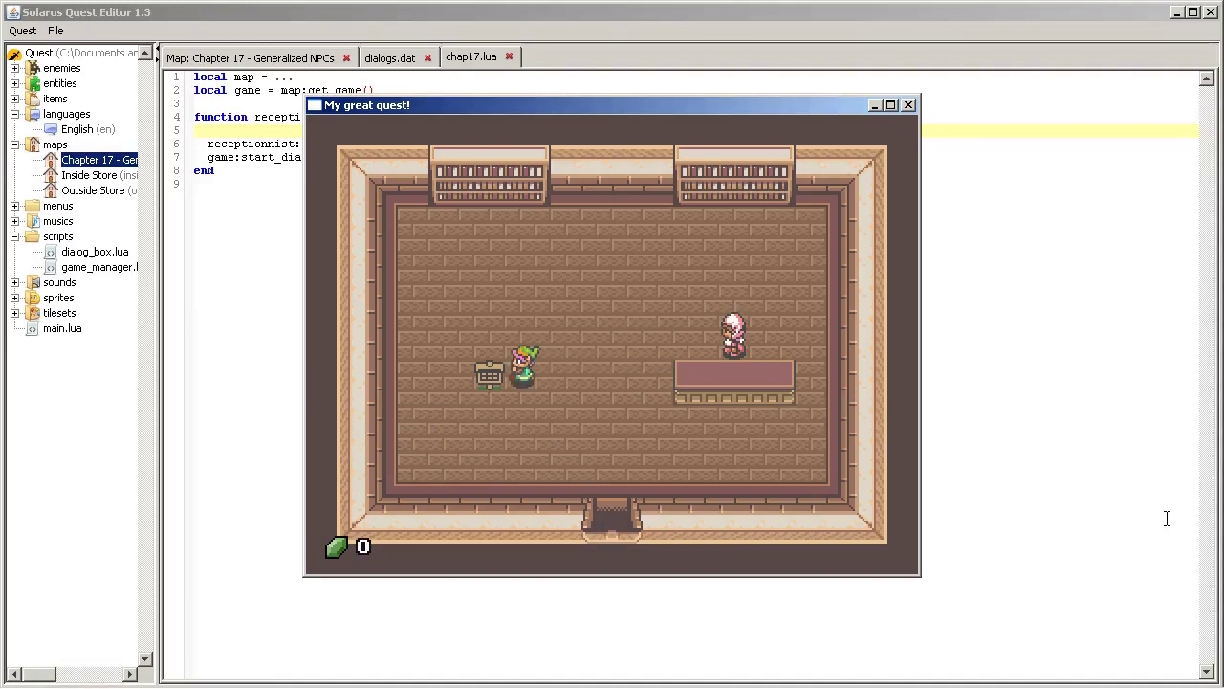
key("space")
key("space")
- Walk the hero around to the sign's west side, test interacting with it there, and close the quest
key("Down")
key("Left")
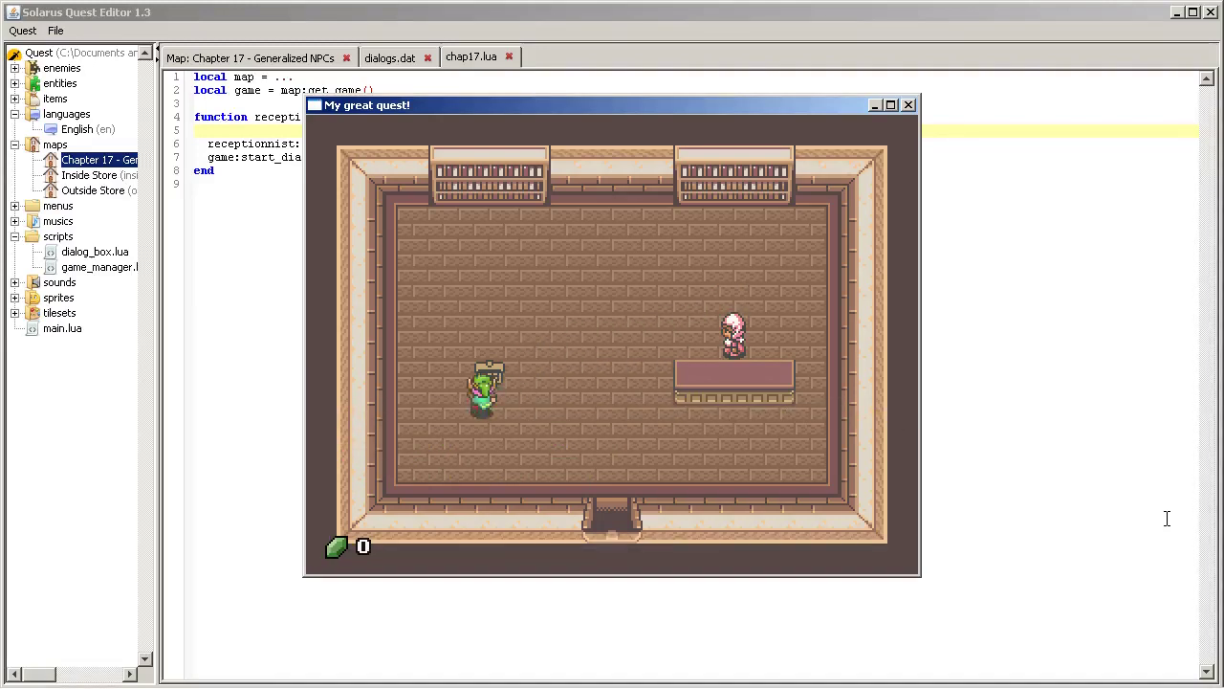
key("Up")
key("Right")
key("space")
key("space")
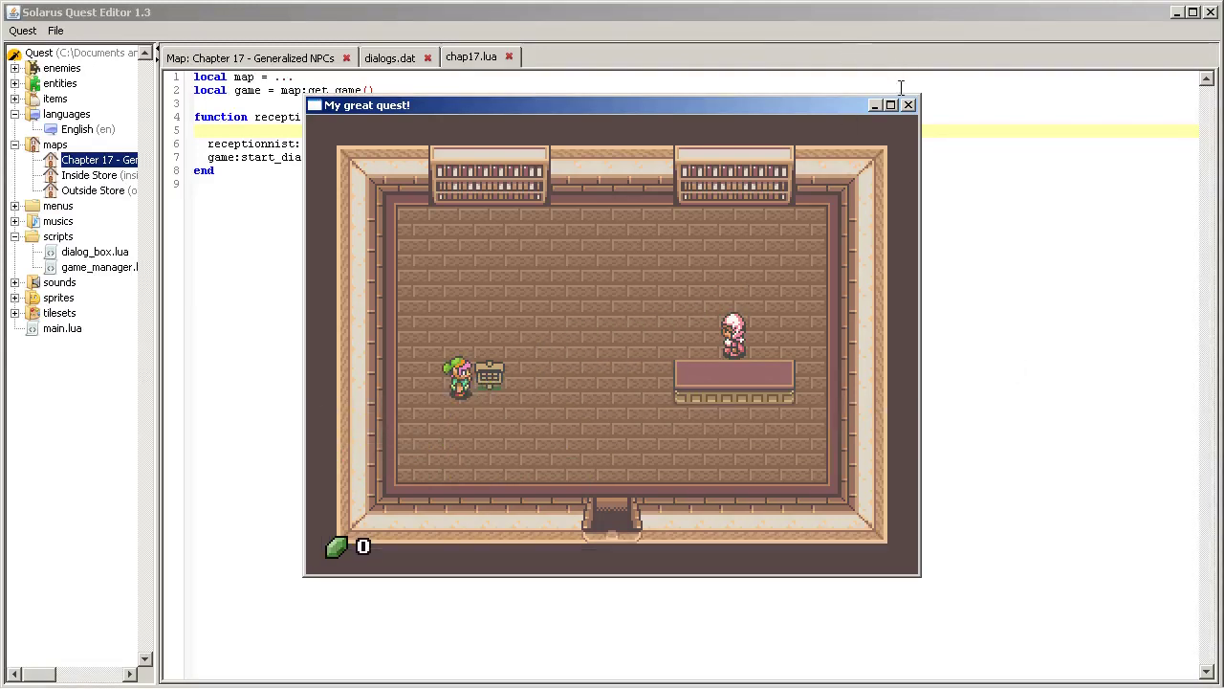
left_click(908, 106)
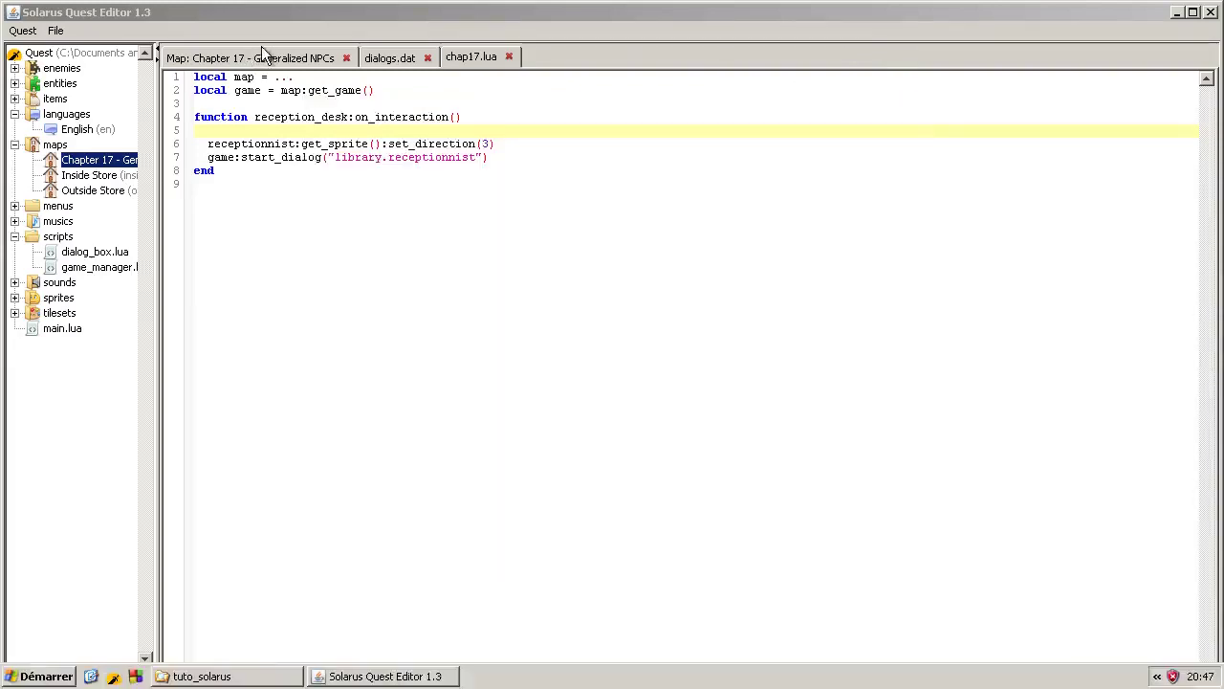
- Change the interaction direction of the sign on the Chapter 17 - Generalized NPCs map and save the map
left_click(266, 55)
right_click(662, 448)
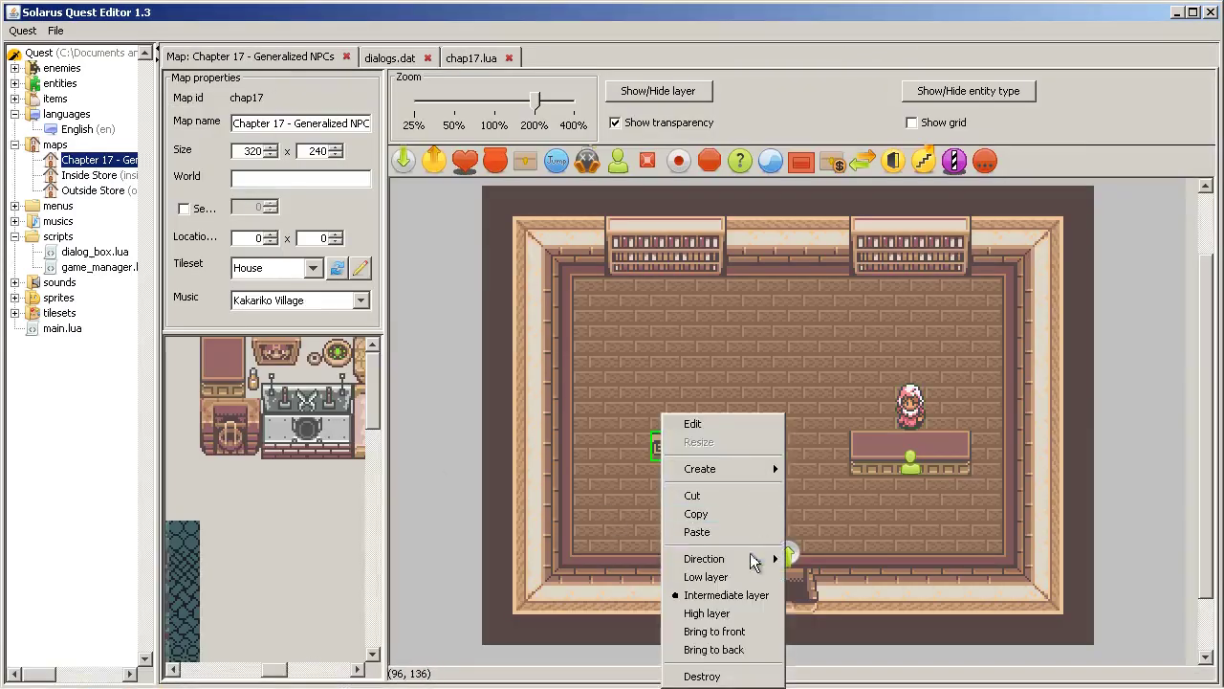
mouse_move(754, 561)
left_click(813, 632)
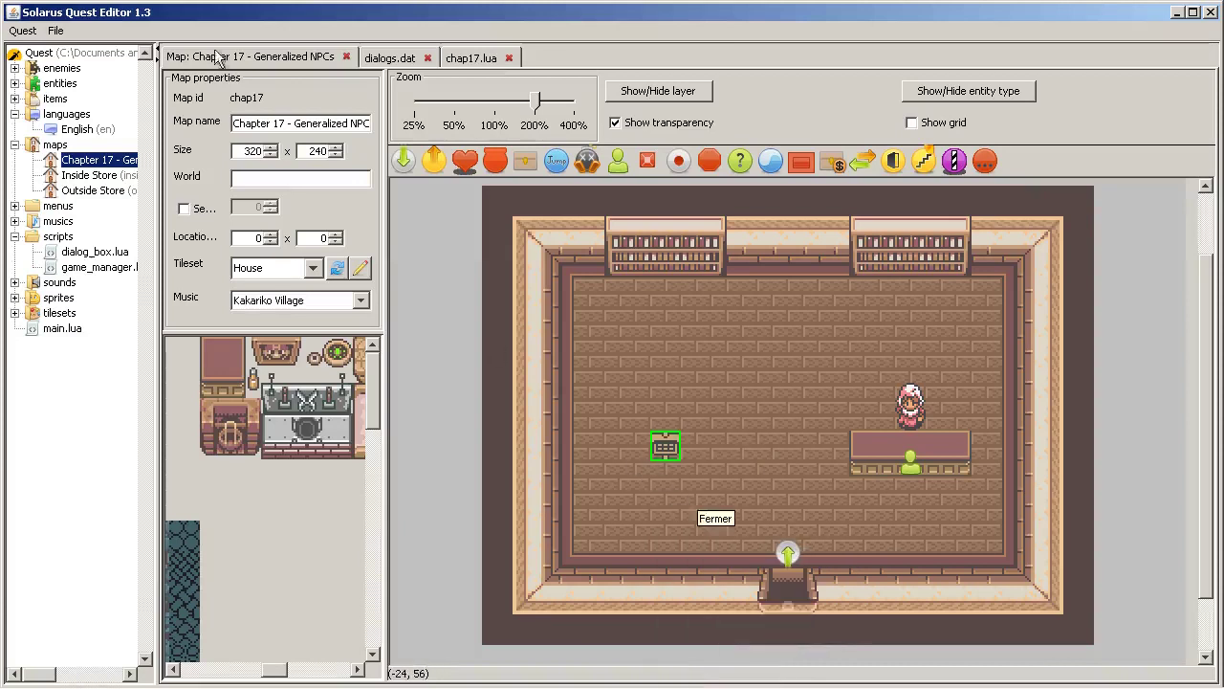
left_click(56, 29)
left_click(102, 106)
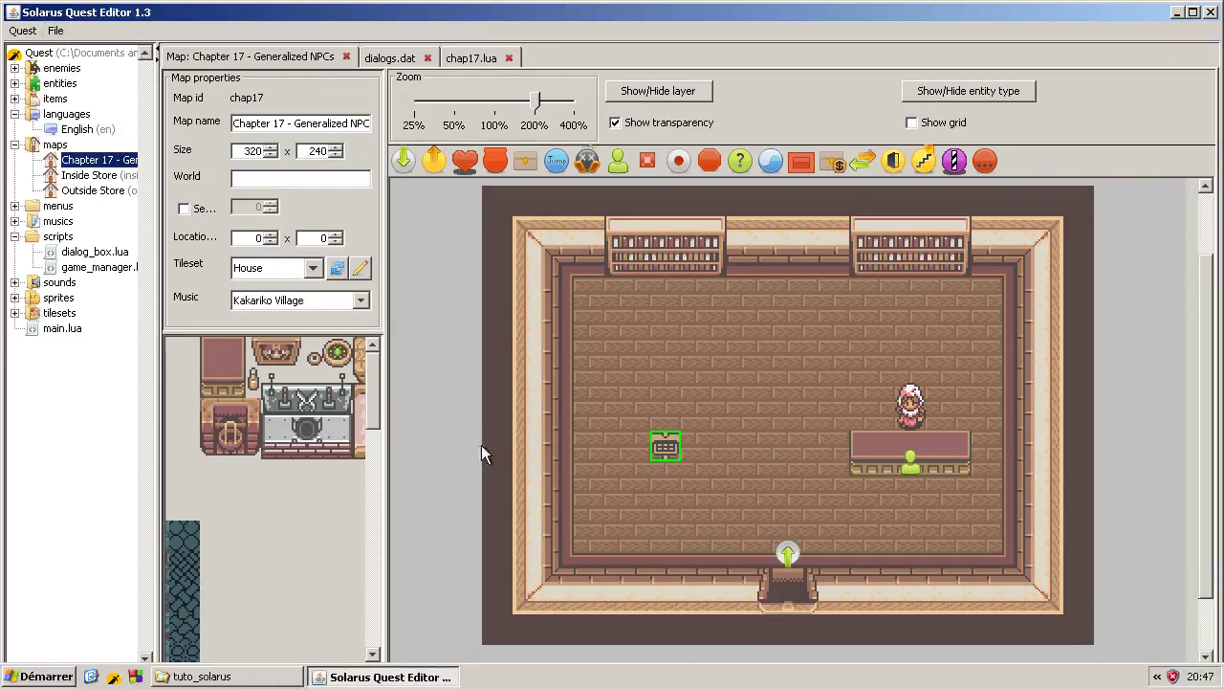